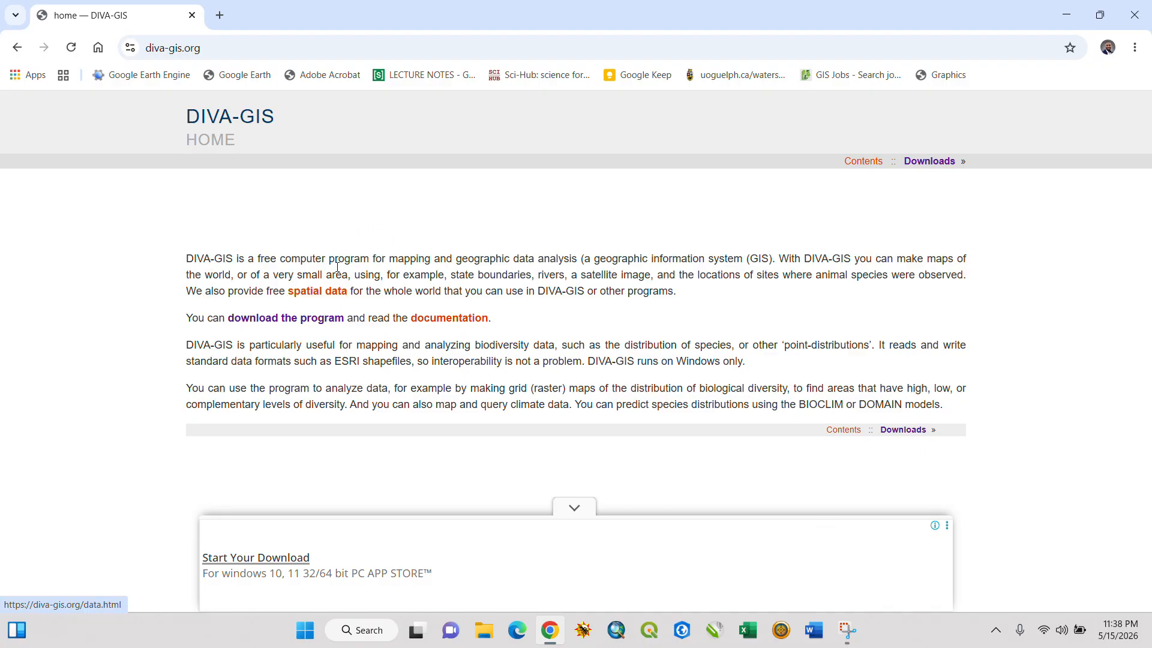
Open the DIVA-GIS spatial data page and choose Nigeria as the country and Administrative areas as the subject.
{"action": "left_click", "coordinate": [316, 293]}
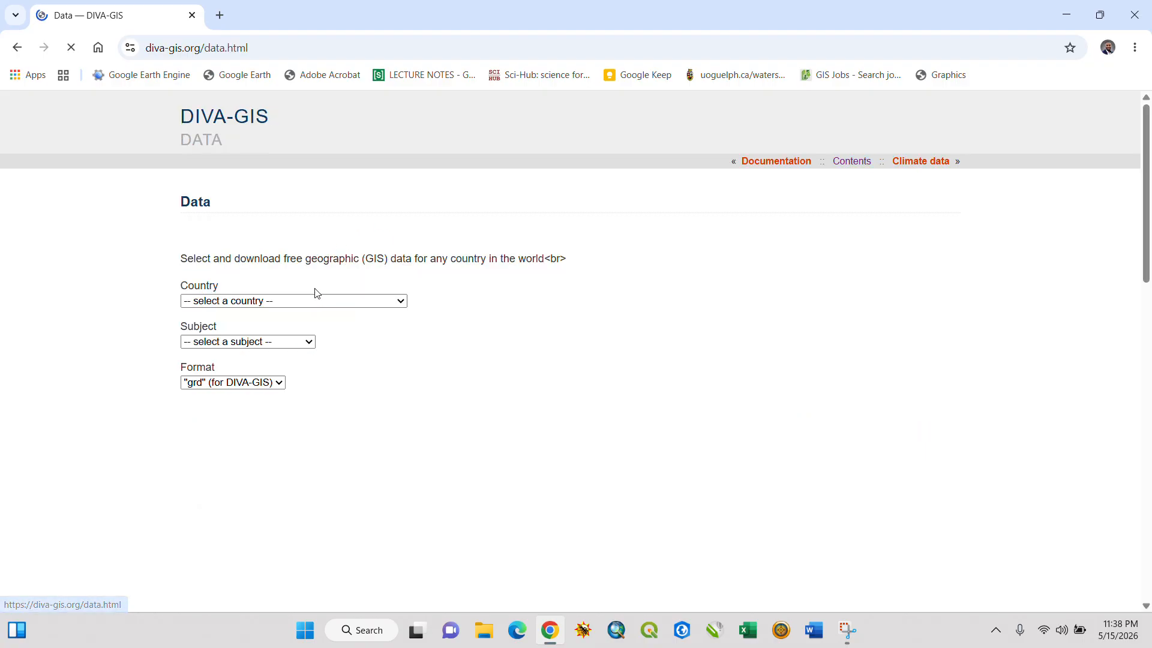
{"action": "left_click", "coordinate": [246, 303]}
{"action": "scroll", "coordinate": [264, 401], "scroll_direction": "down", "scroll_amount": 15}
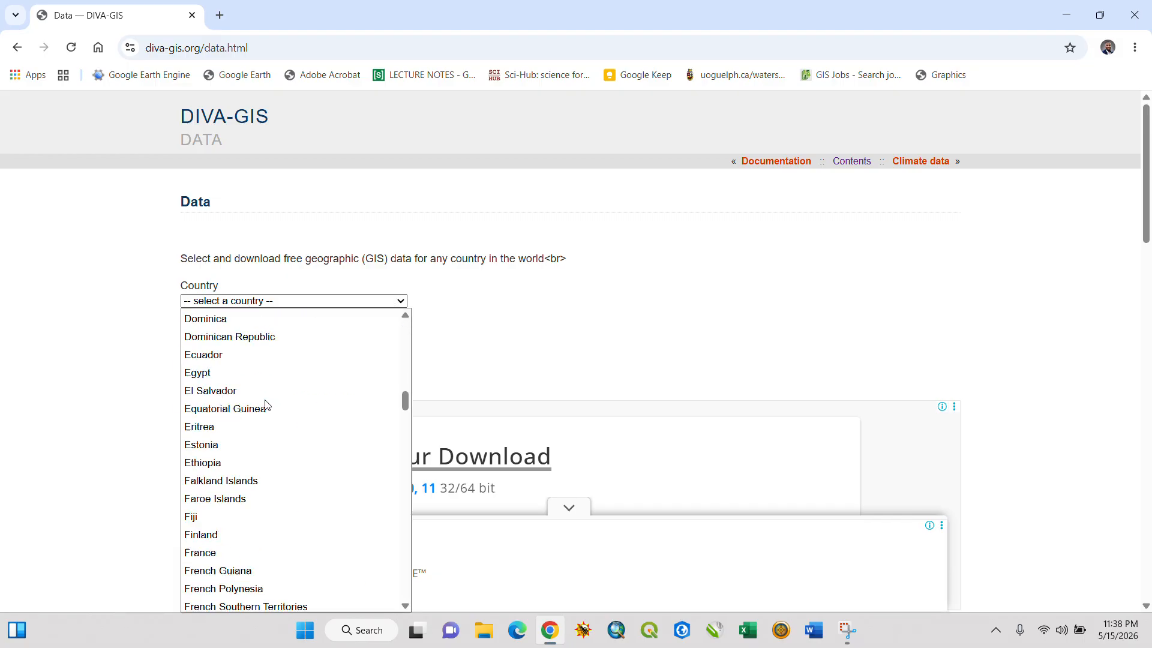
{"action": "scroll", "coordinate": [265, 405], "scroll_direction": "down", "scroll_amount": 20}
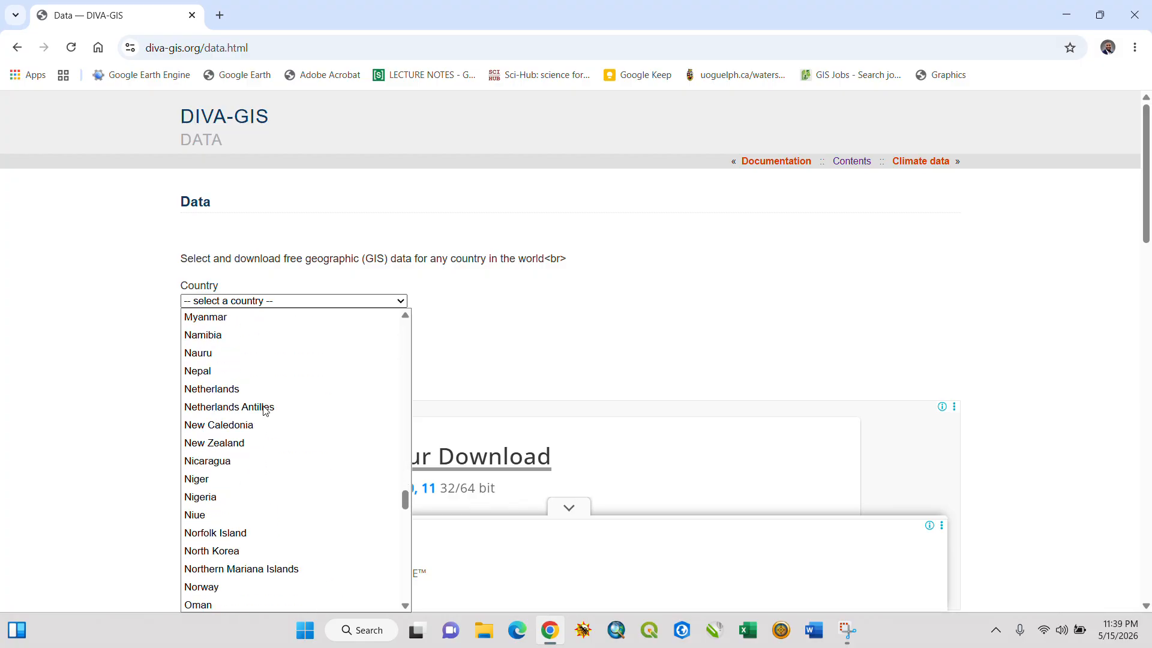
{"action": "left_click", "coordinate": [241, 498]}
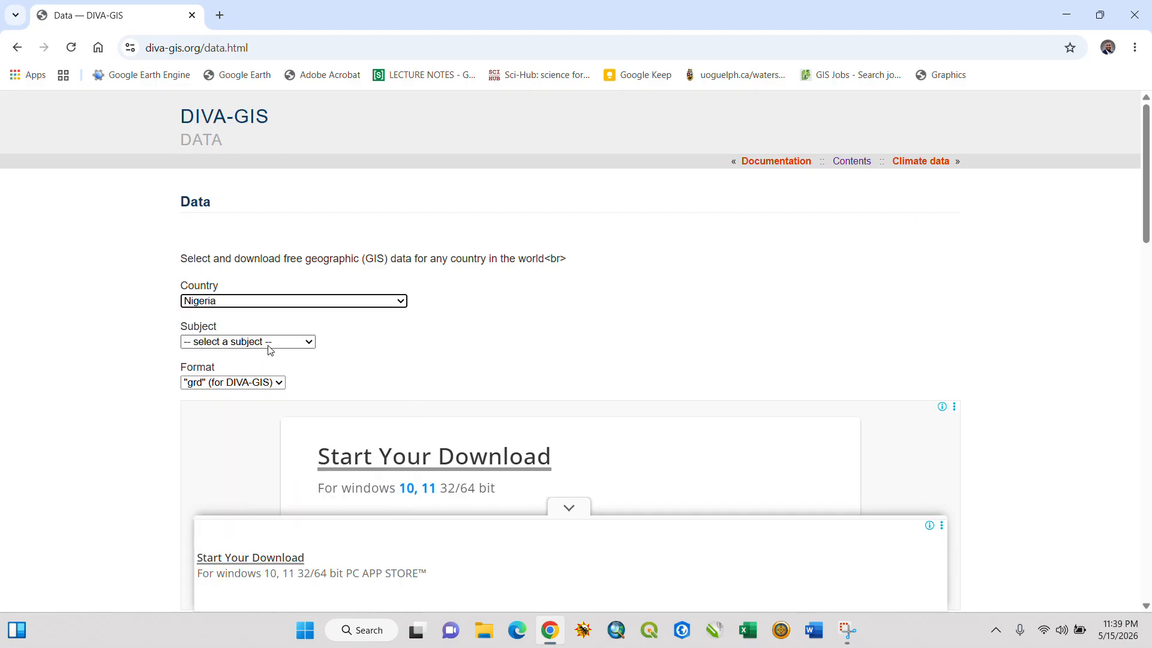
{"action": "left_click", "coordinate": [234, 343]}
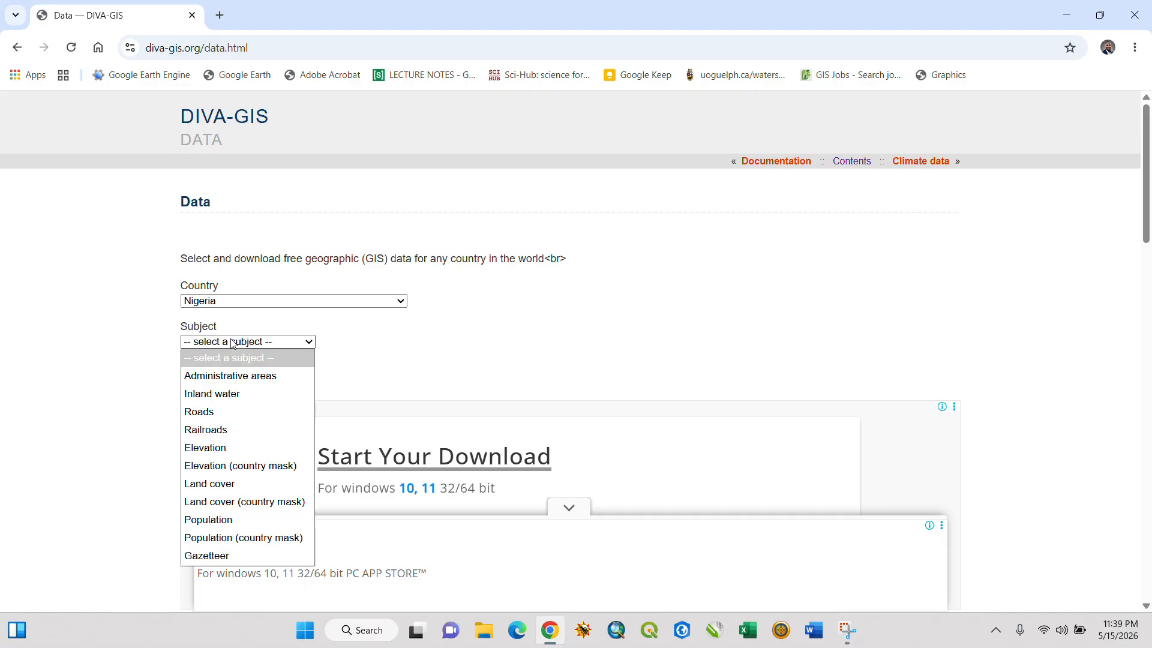
{"action": "left_click", "coordinate": [234, 381]}
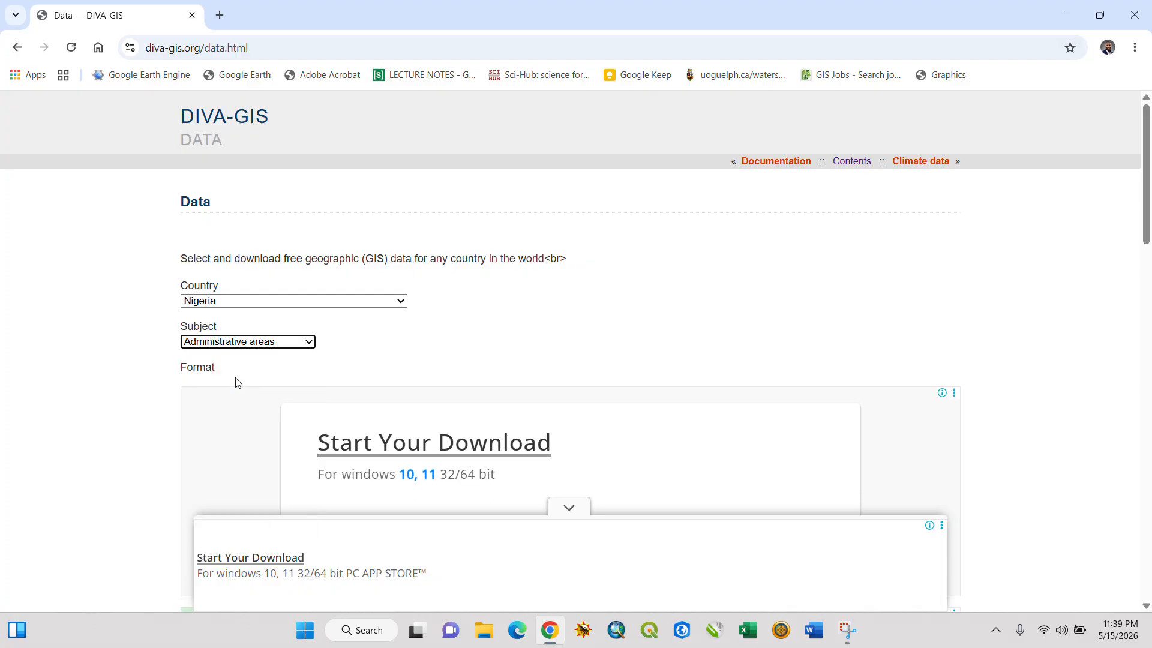
Start downloading NGA_adm.zip and browse to C:\GIS Projects\Tutorial\Mapping as the save location.
{"action": "scroll", "coordinate": [370, 338], "scroll_direction": "down", "scroll_amount": 5}
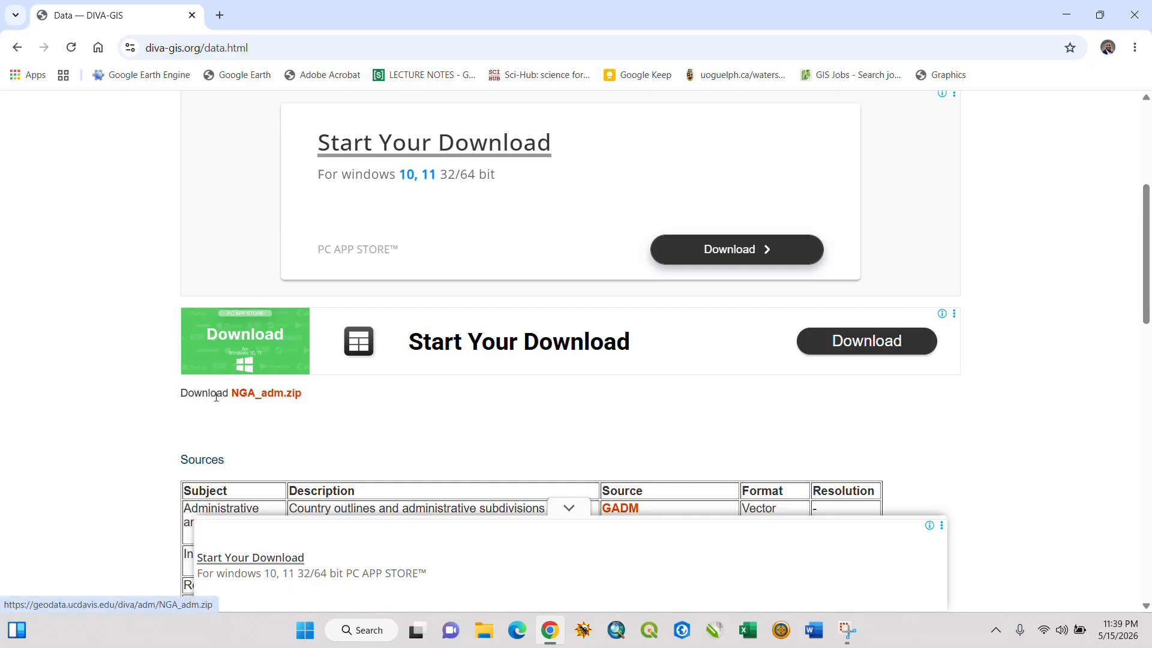
{"action": "left_click", "coordinate": [284, 401]}
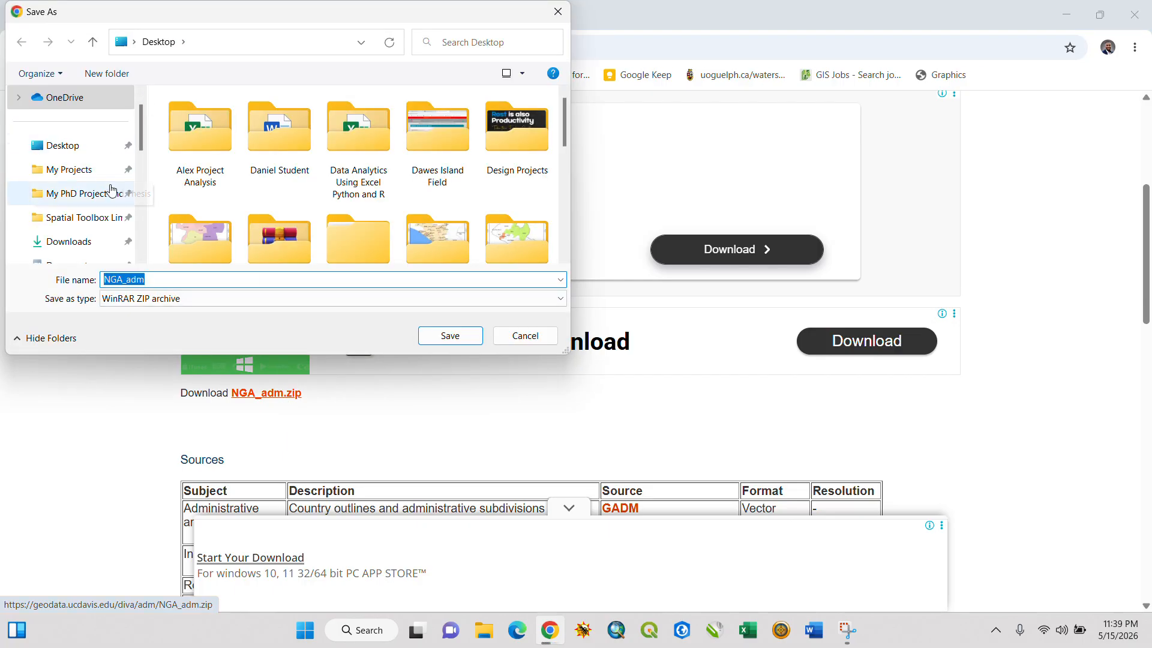
{"action": "scroll", "coordinate": [73, 156], "scroll_direction": "down", "scroll_amount": 3}
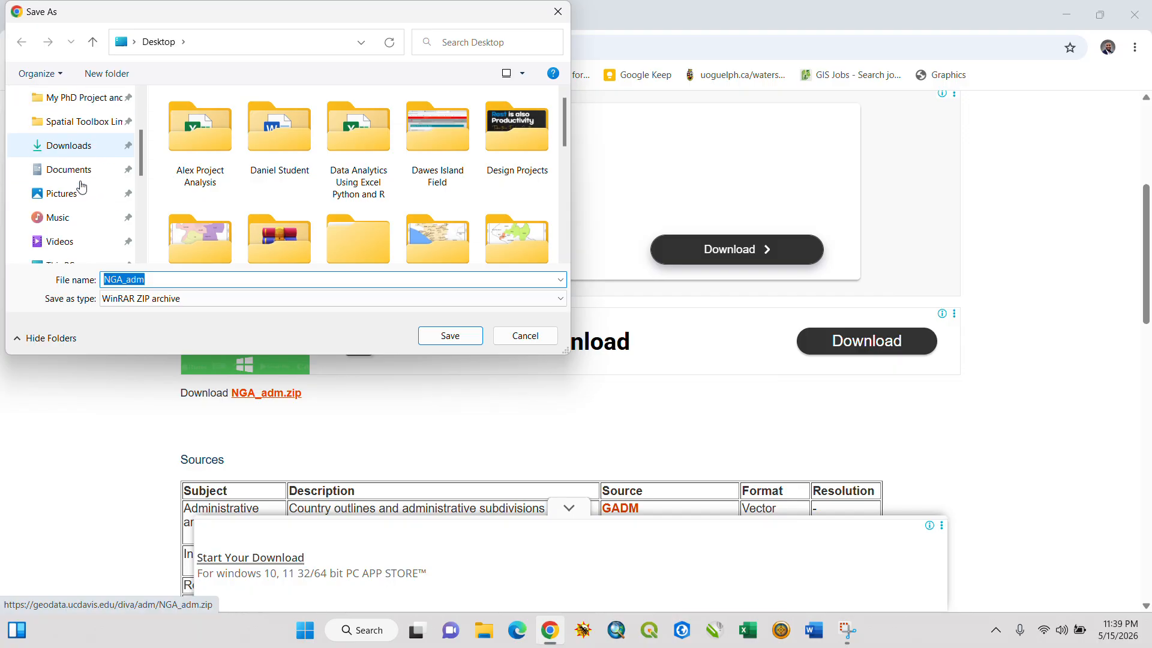
{"action": "scroll", "coordinate": [79, 199], "scroll_direction": "down", "scroll_amount": 1}
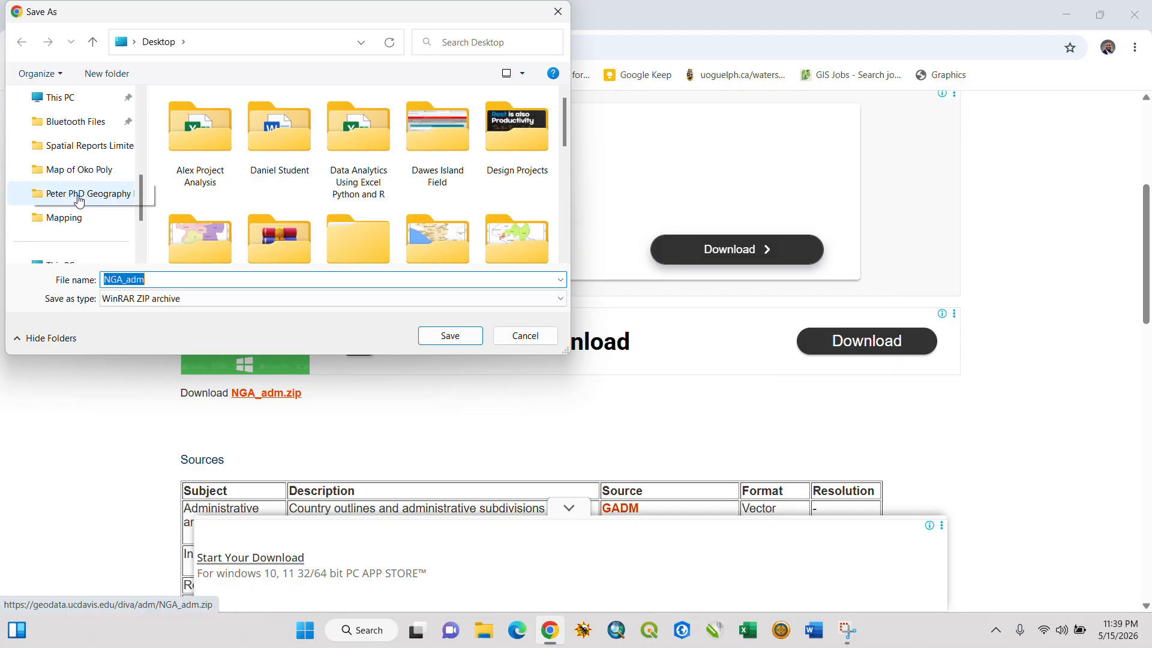
{"action": "scroll", "coordinate": [80, 200], "scroll_direction": "up", "scroll_amount": 1}
{"action": "left_click", "coordinate": [66, 148]}
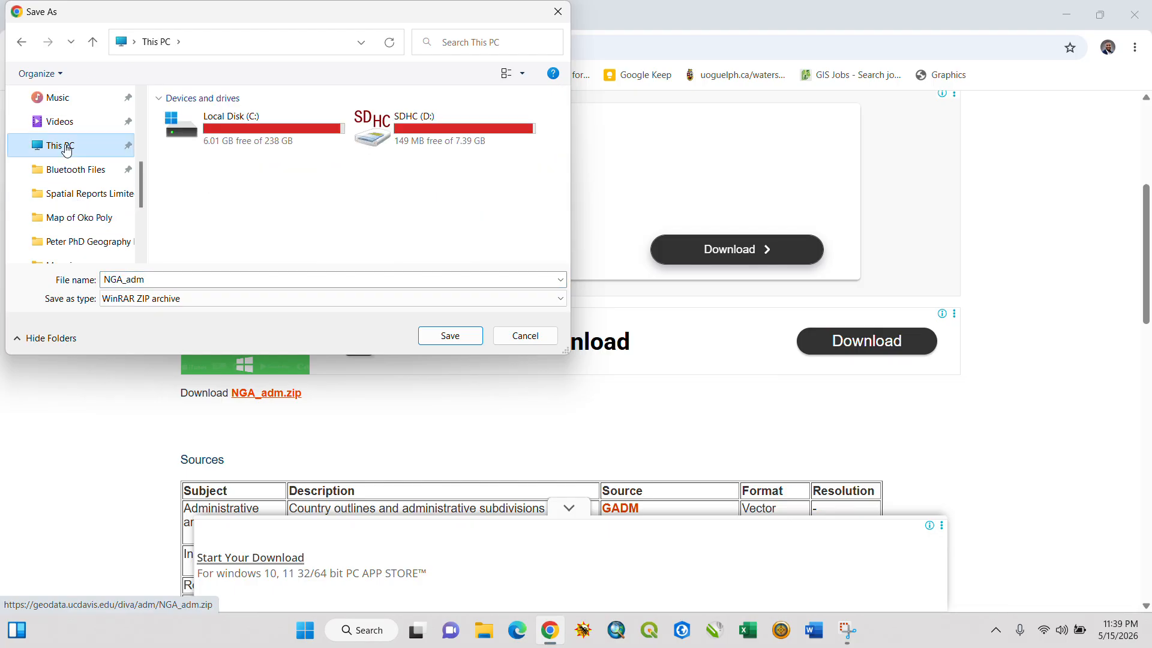
{"action": "double_click", "coordinate": [247, 126]}
{"action": "double_click", "coordinate": [235, 121]}
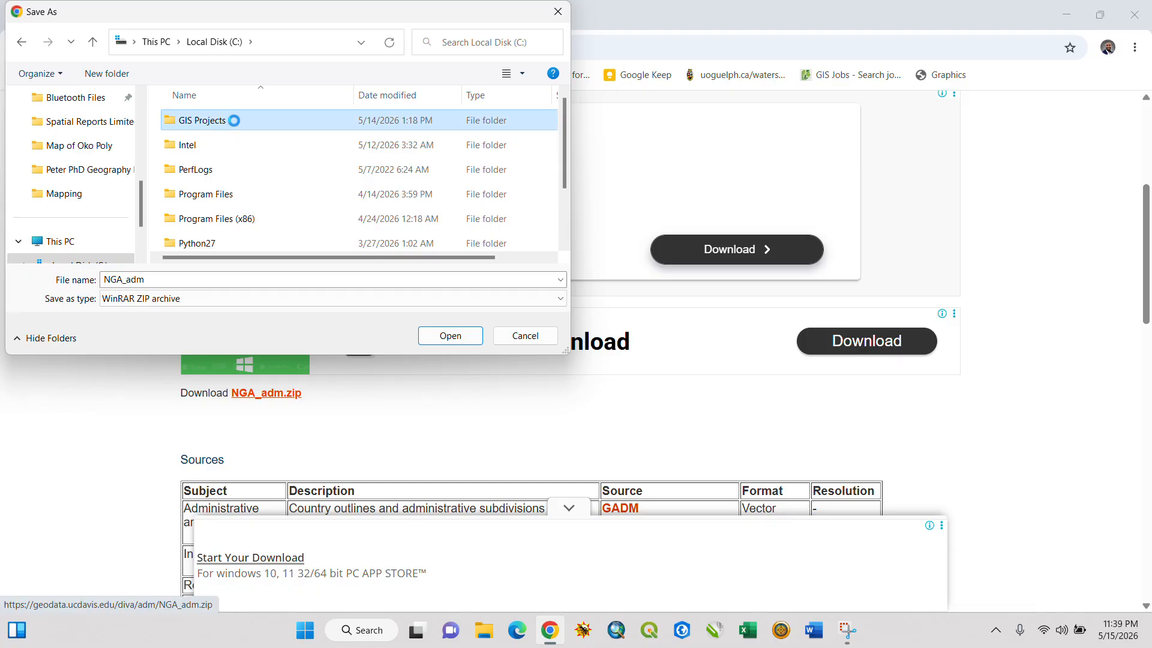
{"action": "left_click", "coordinate": [236, 151]}
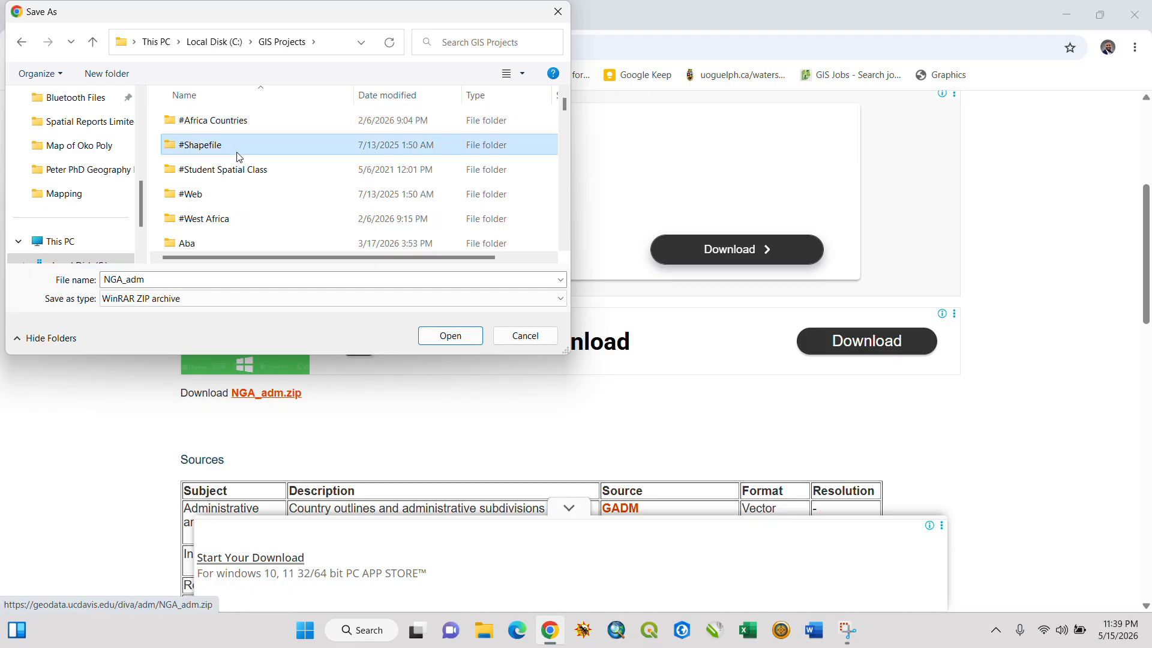
{"action": "key", "text": "t"}
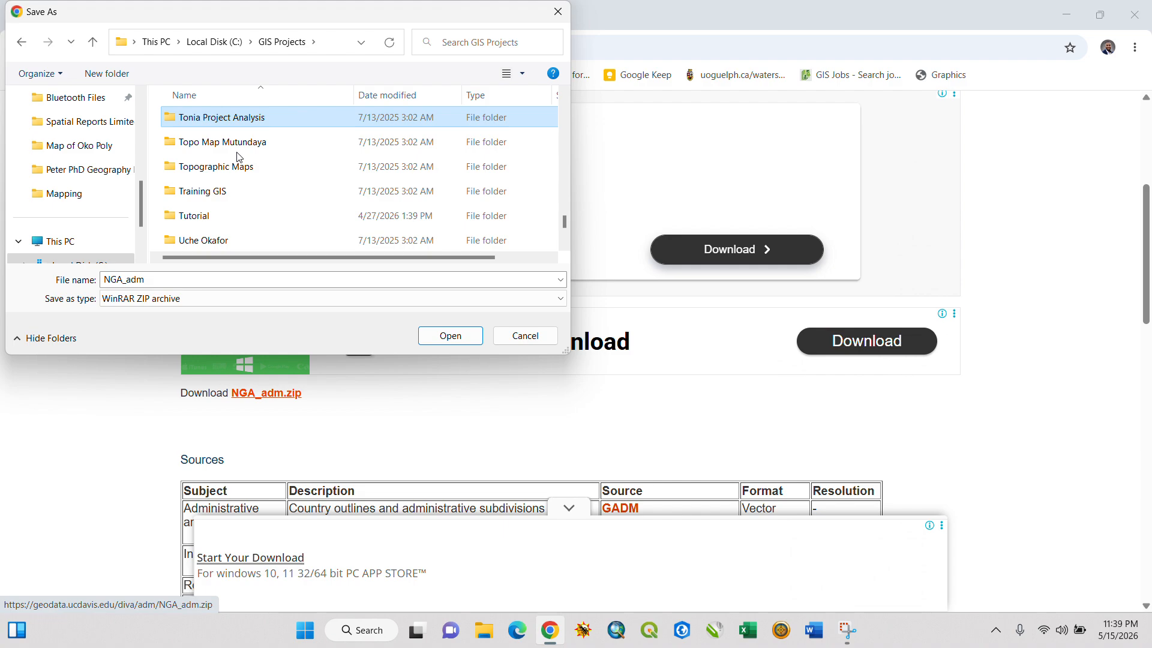
{"action": "double_click", "coordinate": [209, 217]}
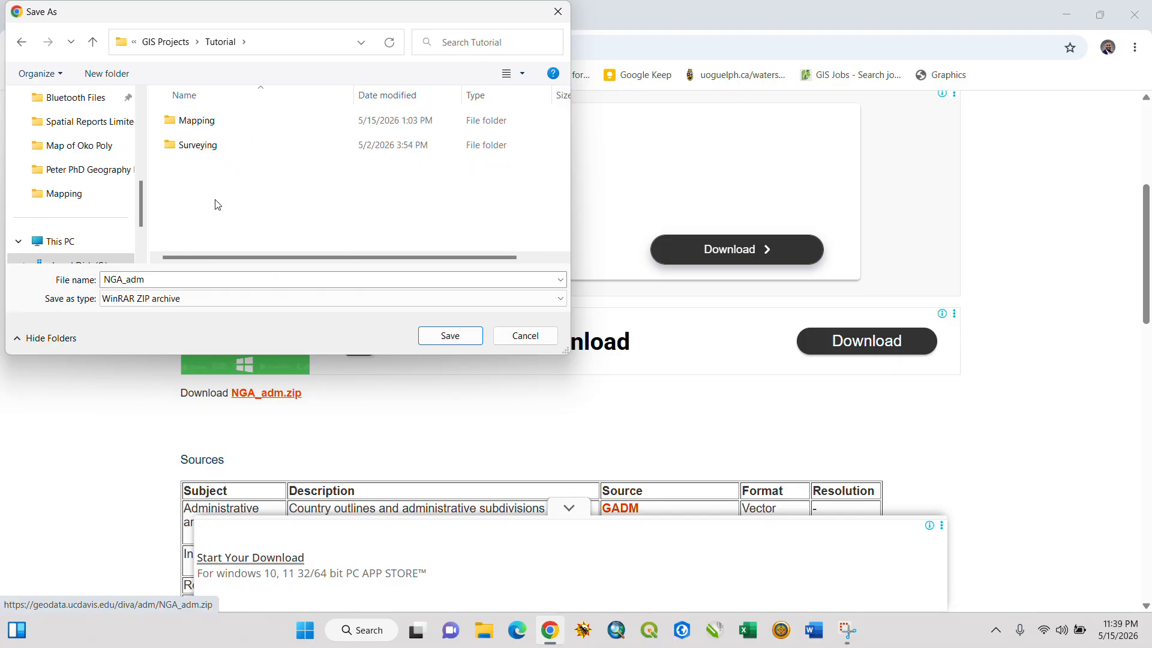
{"action": "double_click", "coordinate": [218, 120]}
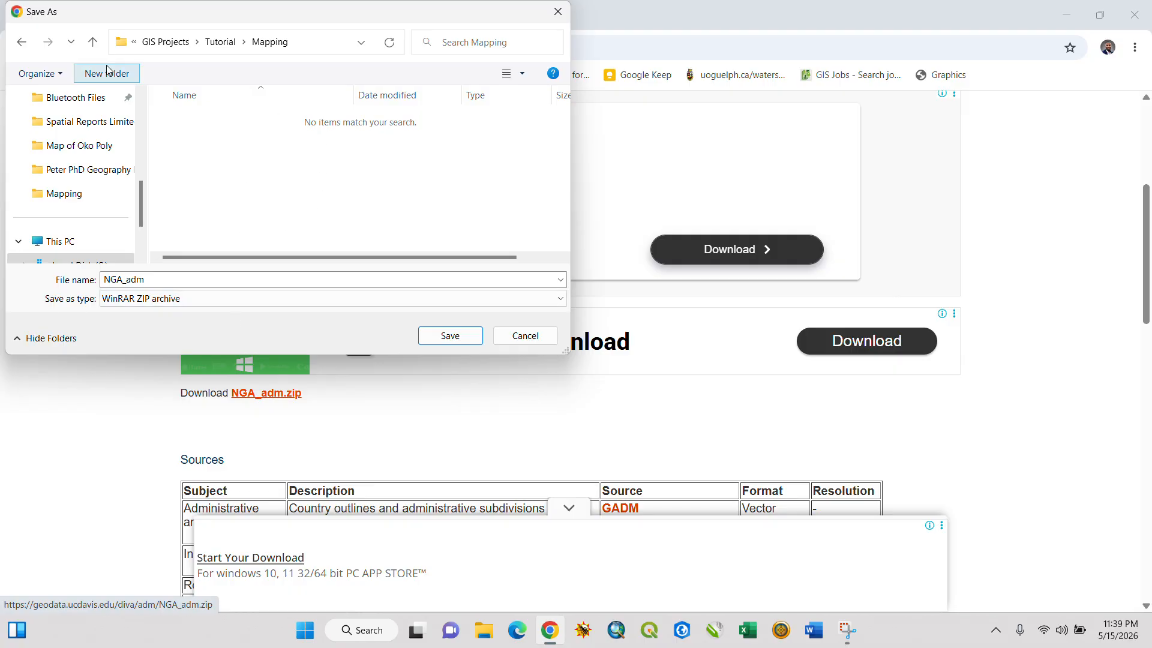
Create a folder named Nigeria inside Mapping and save the NGA_adm archive in it.
{"action": "left_click", "coordinate": [105, 72]}
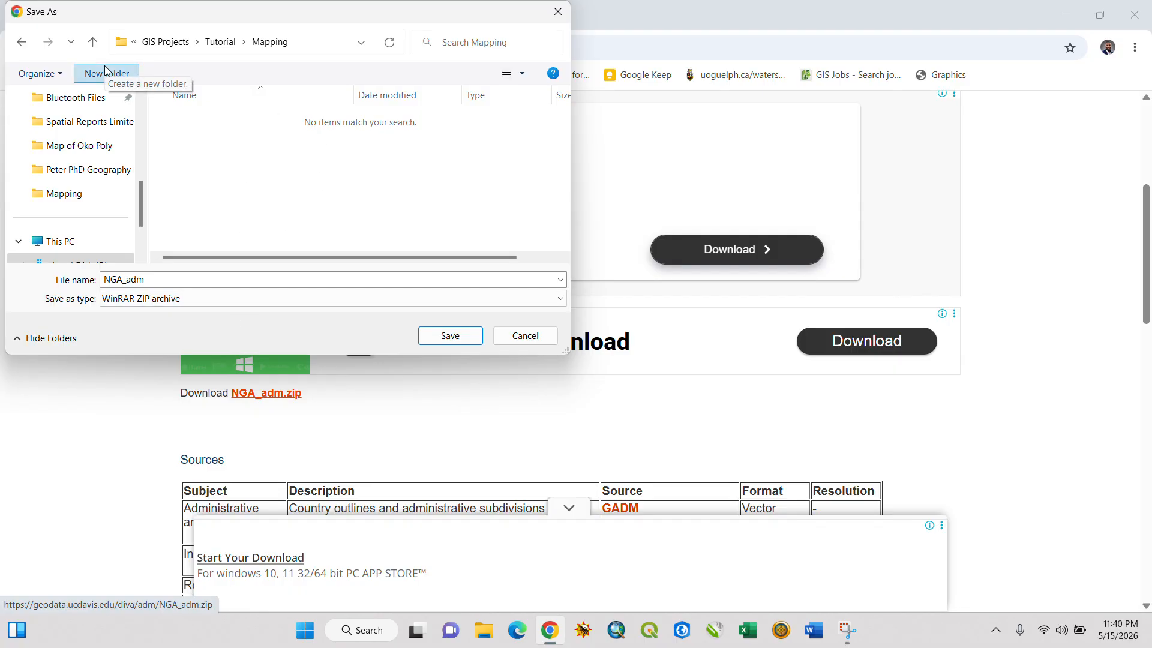
{"action": "type", "text": "Nigeria"}
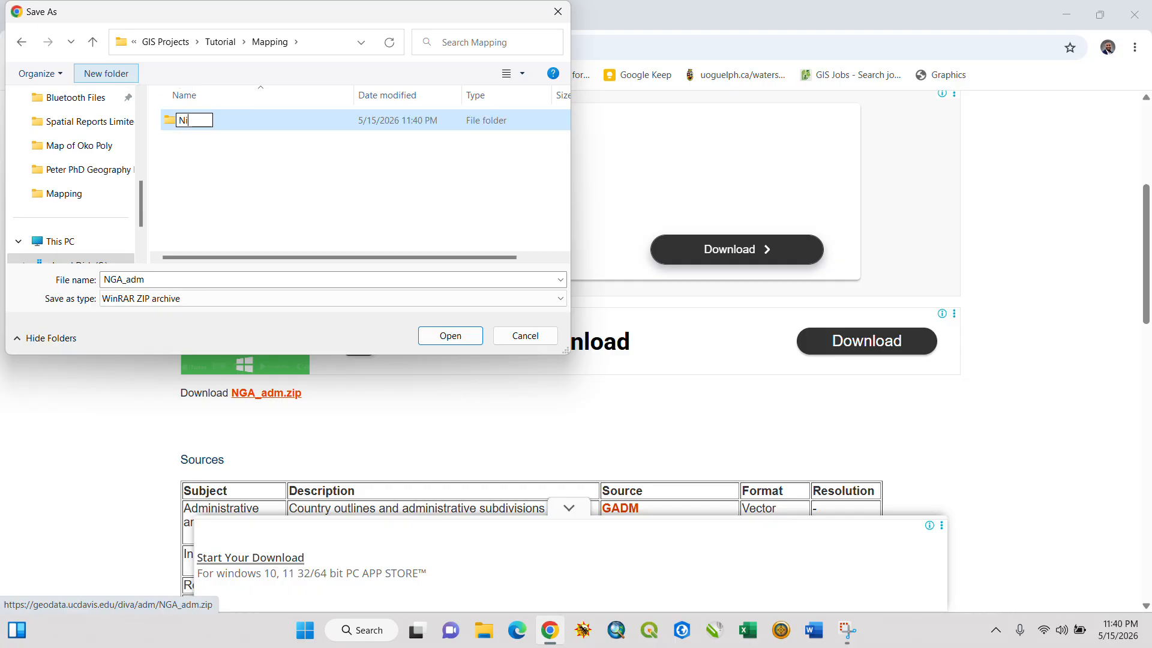
{"action": "left_click", "coordinate": [246, 172]}
{"action": "double_click", "coordinate": [192, 120]}
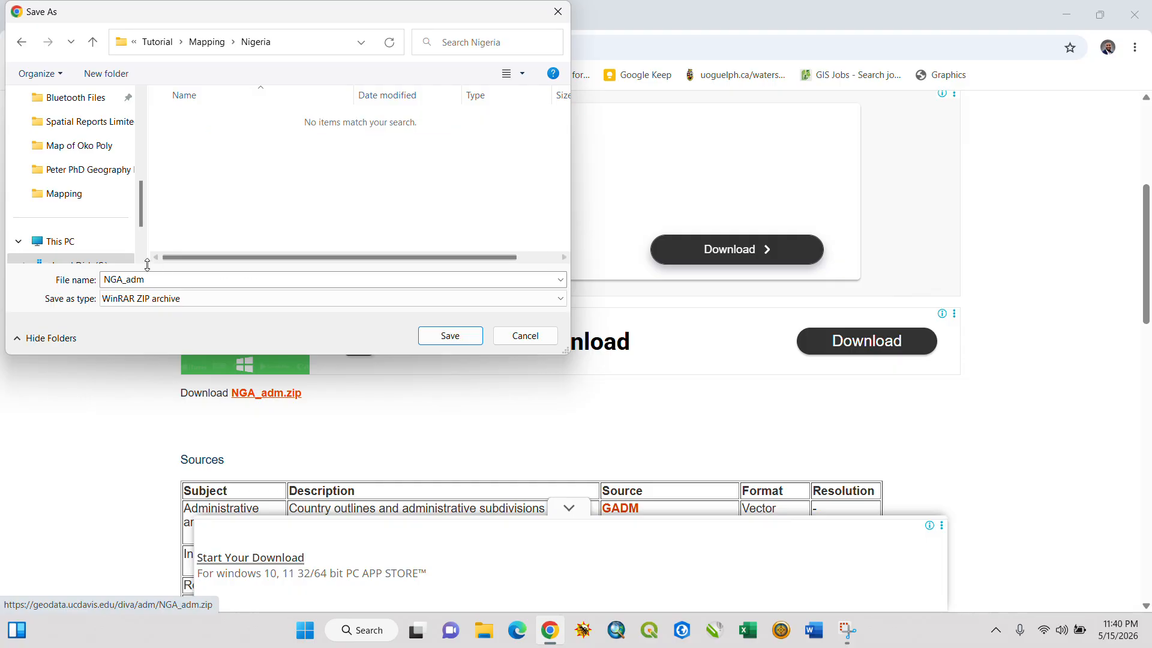
{"action": "left_click", "coordinate": [450, 337]}
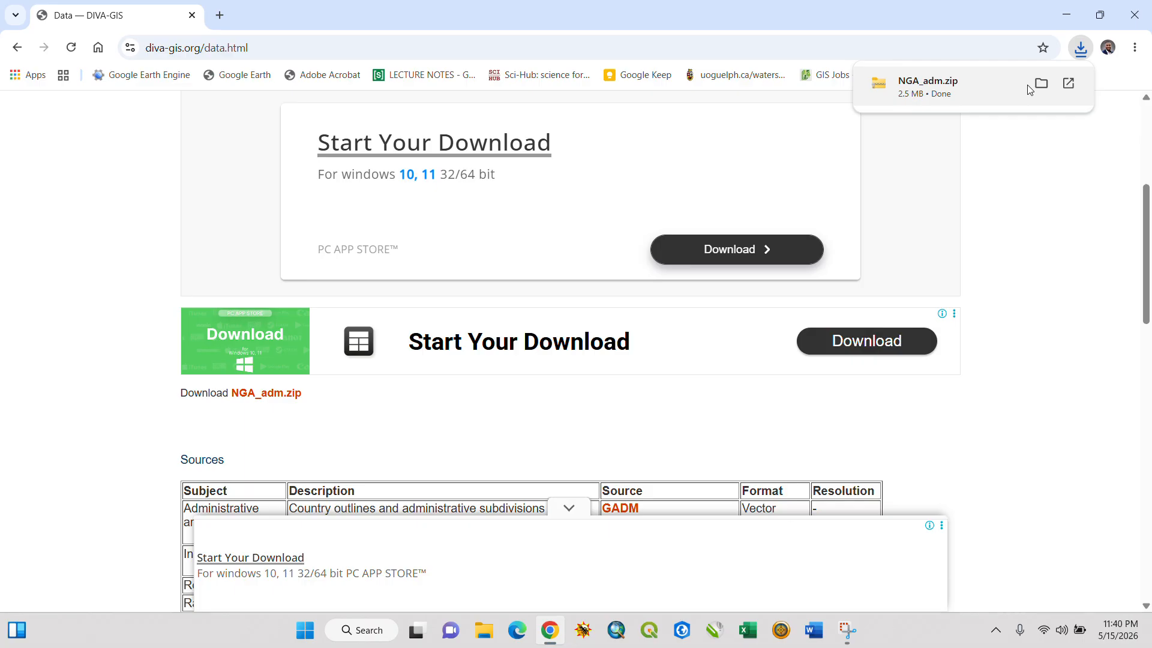
Switch to File Explorer, maximize it, and open the folder C:\GIS Projects\Tutorial\Mapping\Nigeria.
{"action": "left_click", "coordinate": [492, 634]}
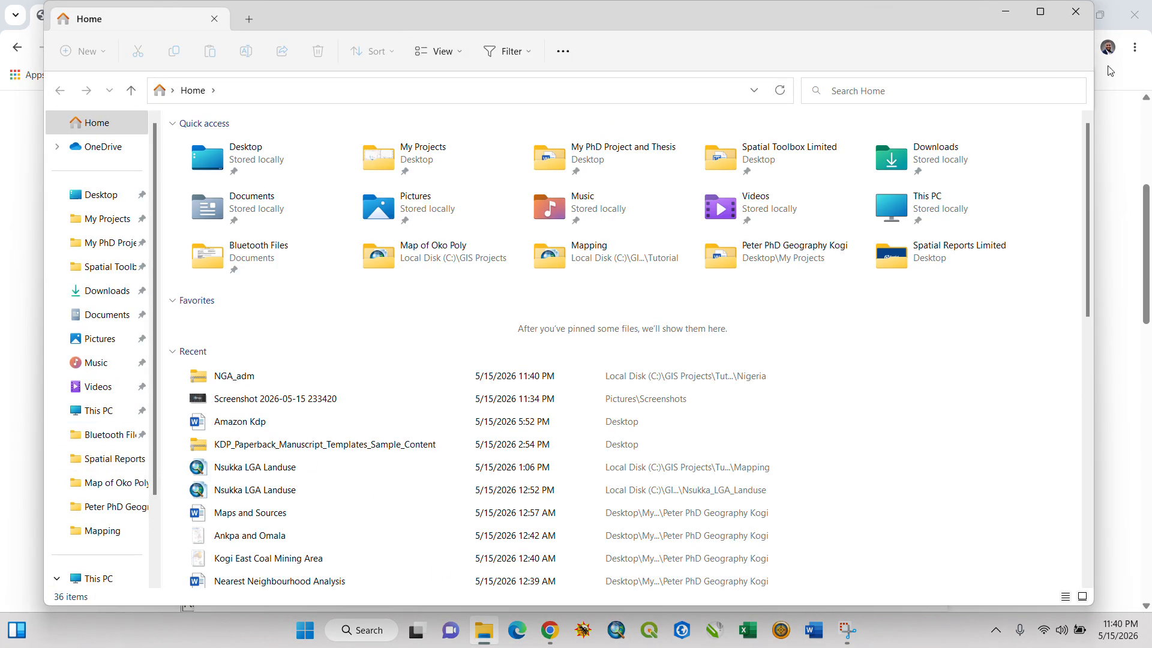
{"action": "left_click", "coordinate": [1033, 13]}
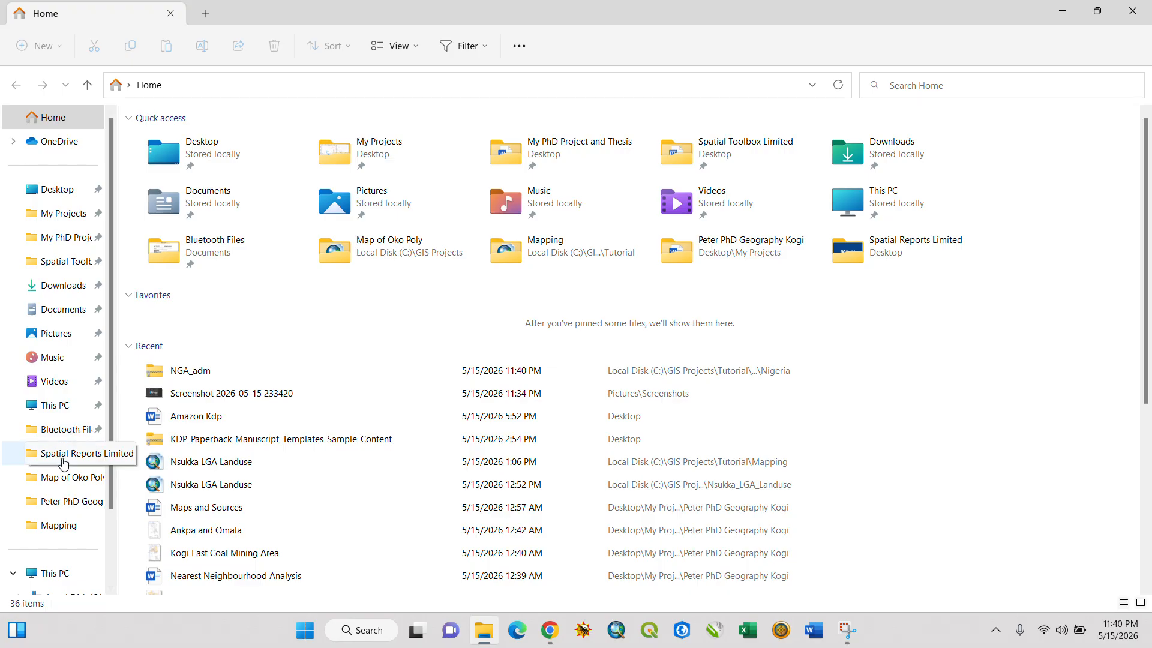
{"action": "left_click", "coordinate": [54, 405]}
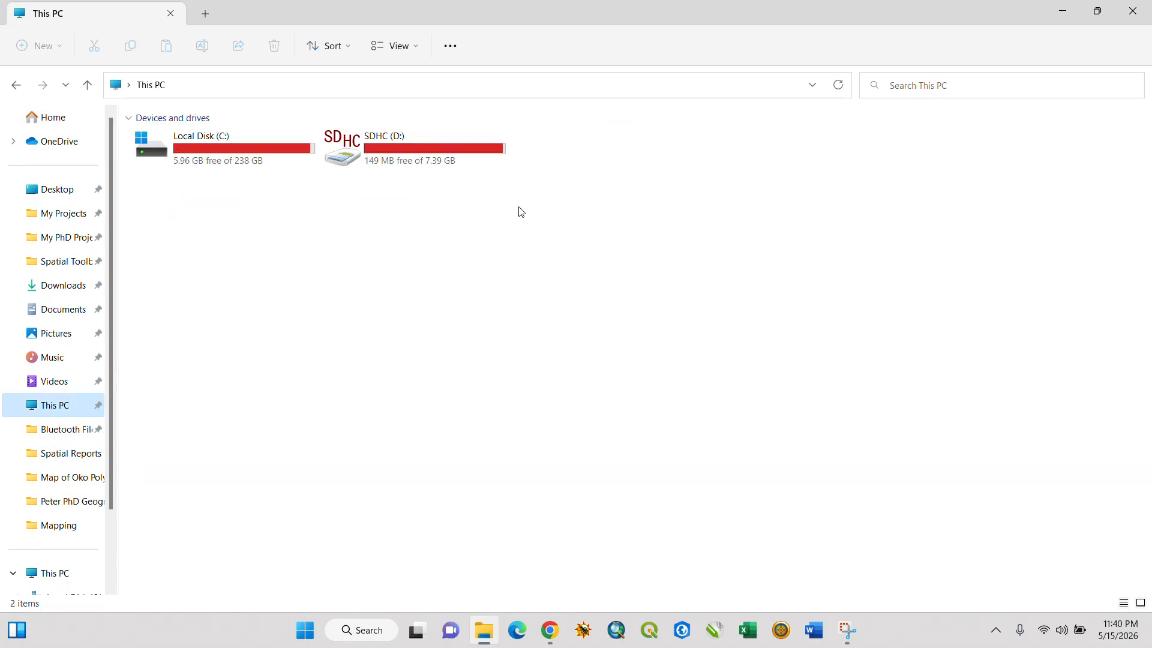
{"action": "double_click", "coordinate": [268, 148]}
{"action": "left_click", "coordinate": [272, 134]}
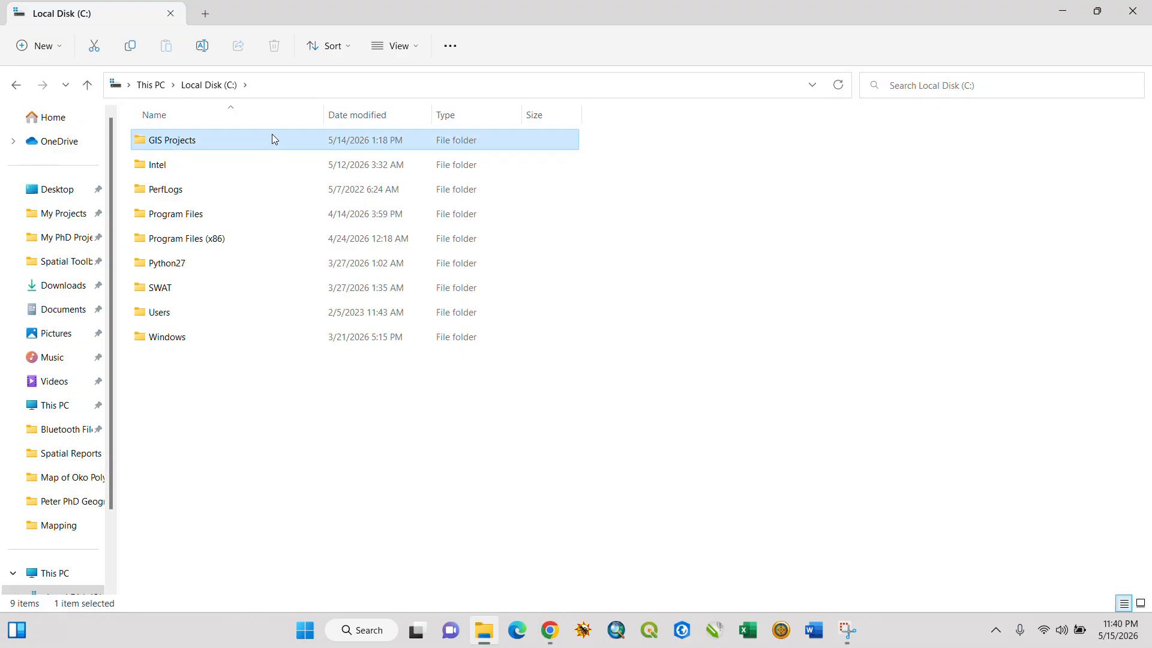
{"action": "double_click", "coordinate": [272, 139]}
{"action": "key", "text": "t"}
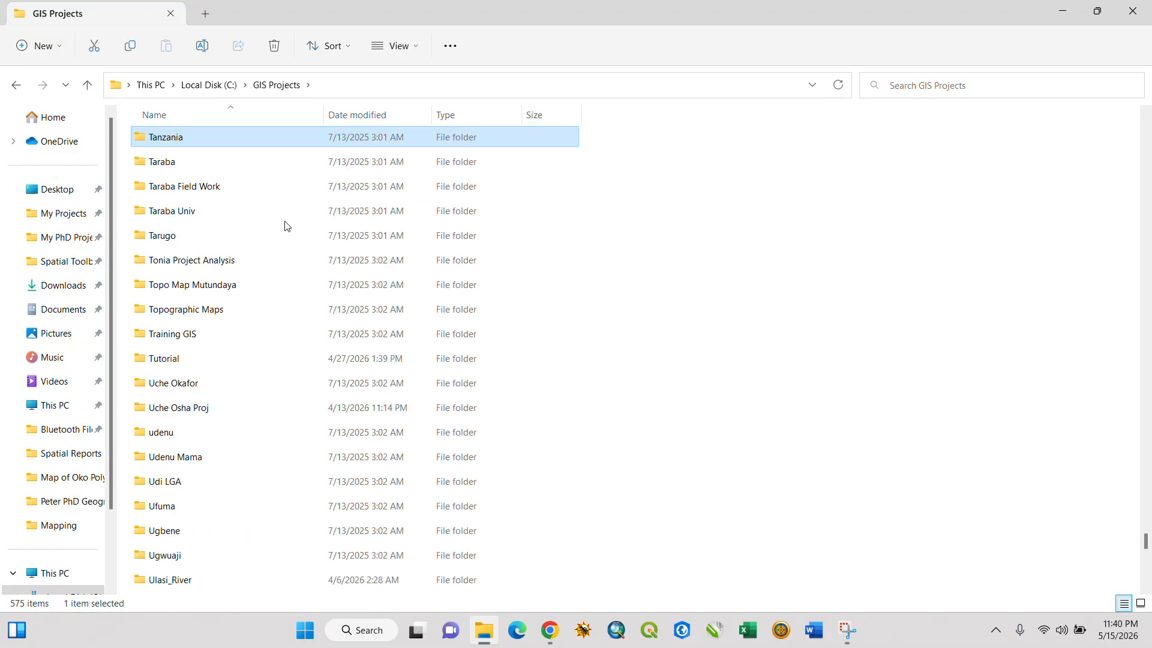
{"action": "key", "text": "u"}
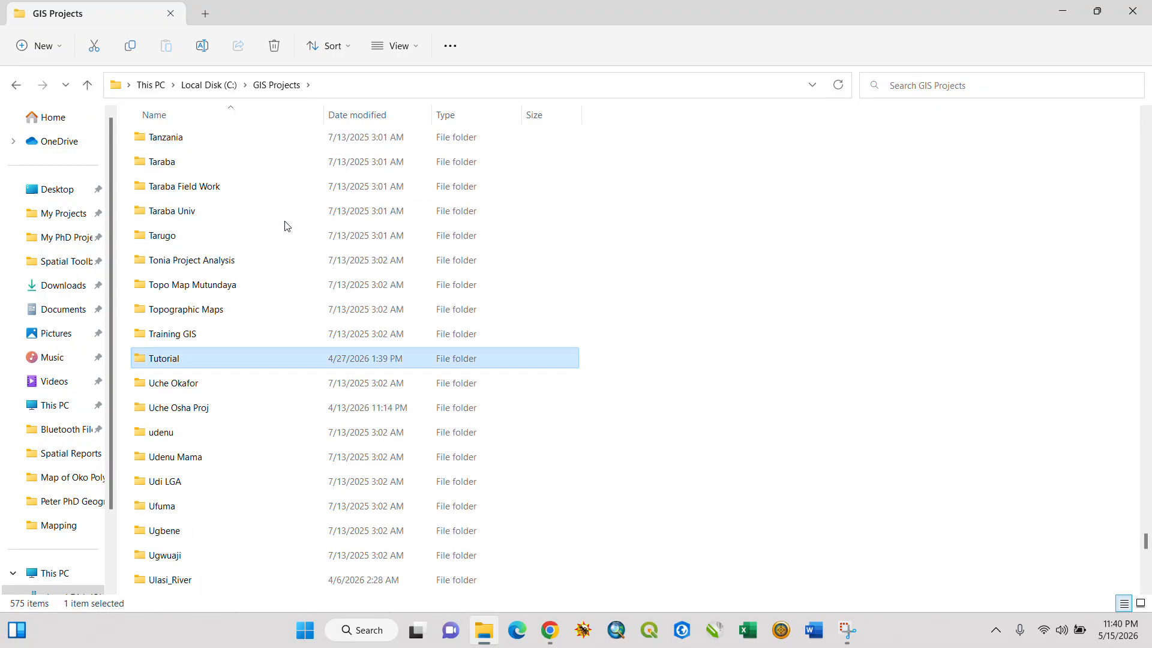
{"action": "double_click", "coordinate": [226, 362]}
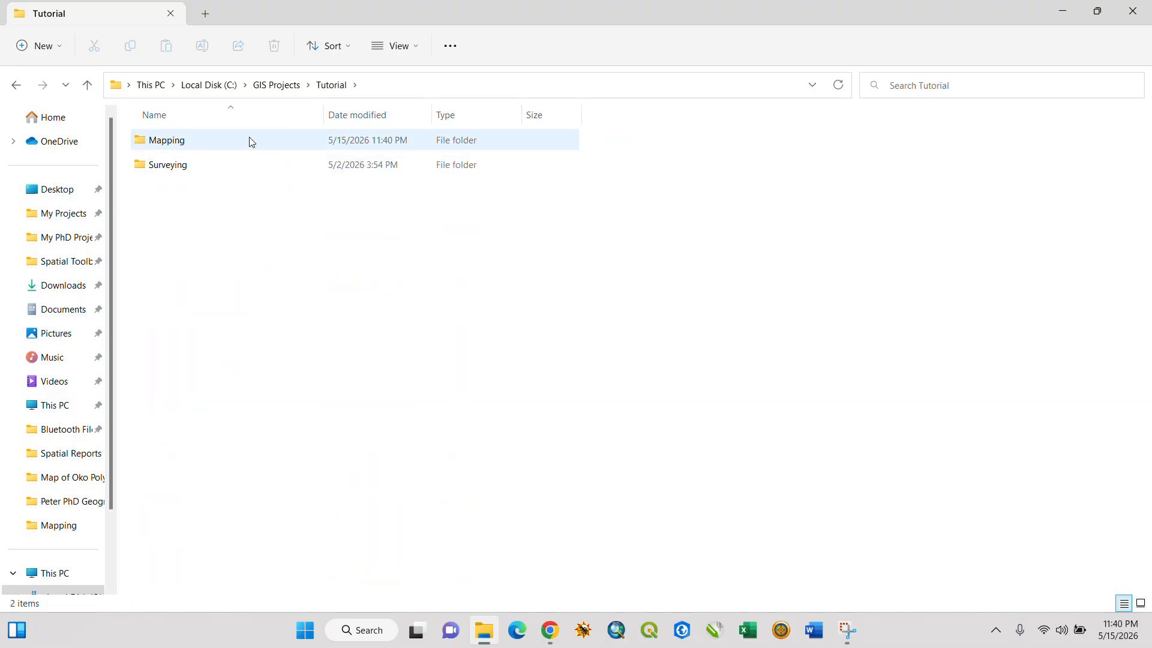
{"action": "double_click", "coordinate": [250, 141]}
{"action": "double_click", "coordinate": [238, 143]}
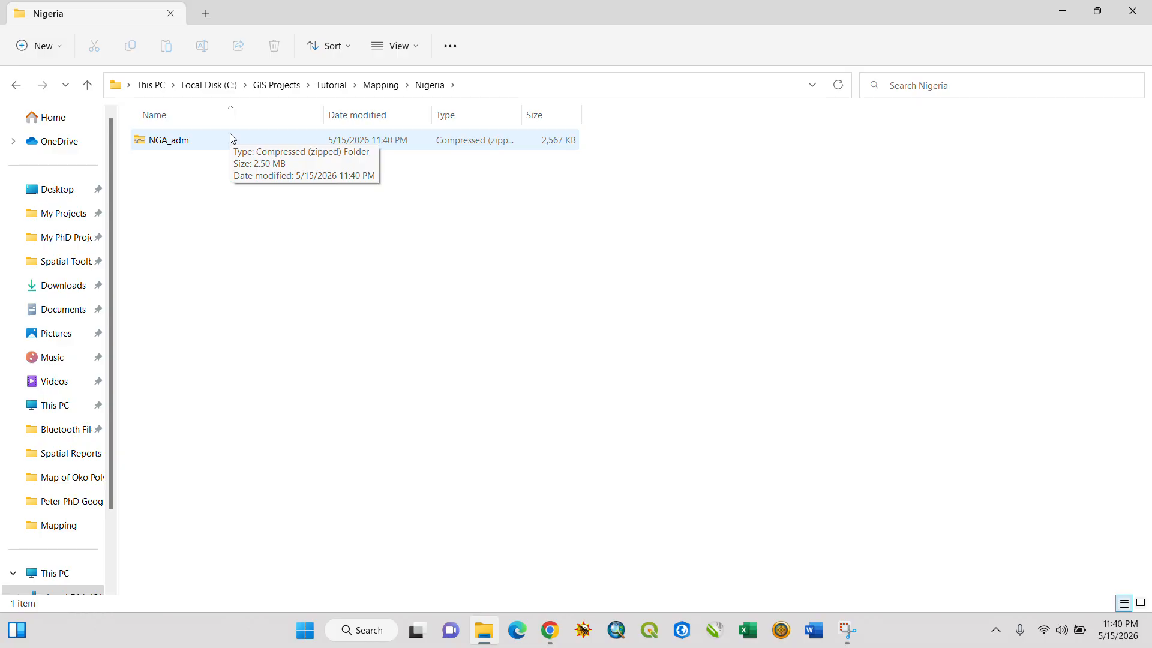
Extract the NGA_adm archive into C:\GIS Projects\Tutorial\Mapping\Nigeria\NGA_adm.
{"action": "right_click", "coordinate": [227, 137]}
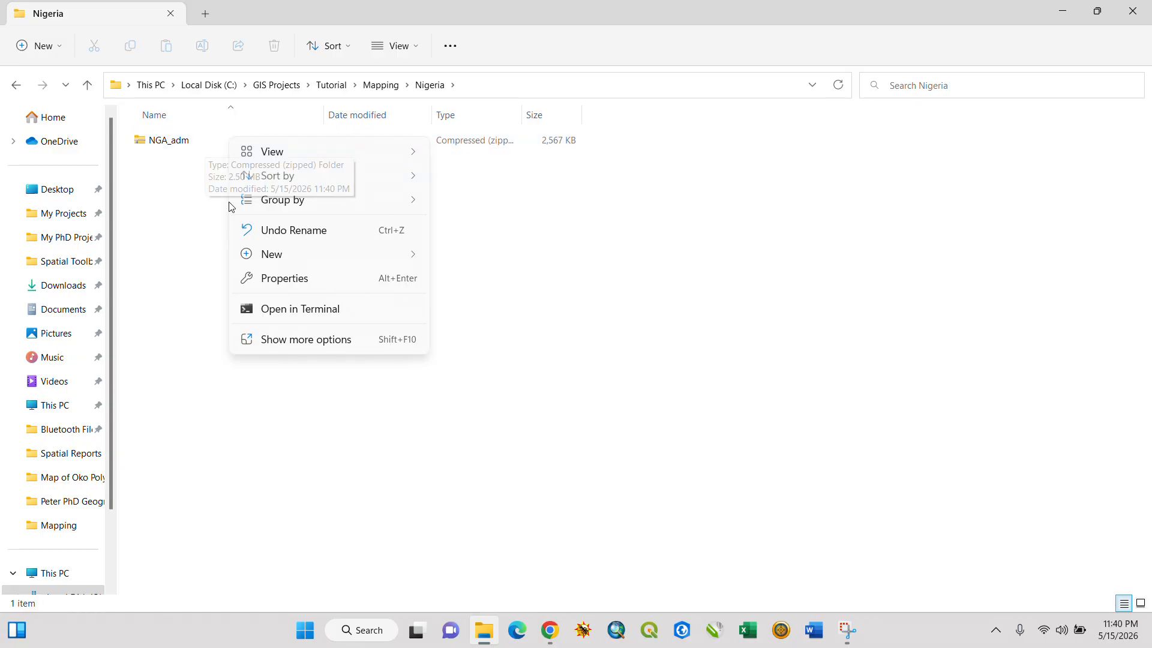
{"action": "left_click", "coordinate": [167, 142]}
{"action": "right_click", "coordinate": [167, 142]}
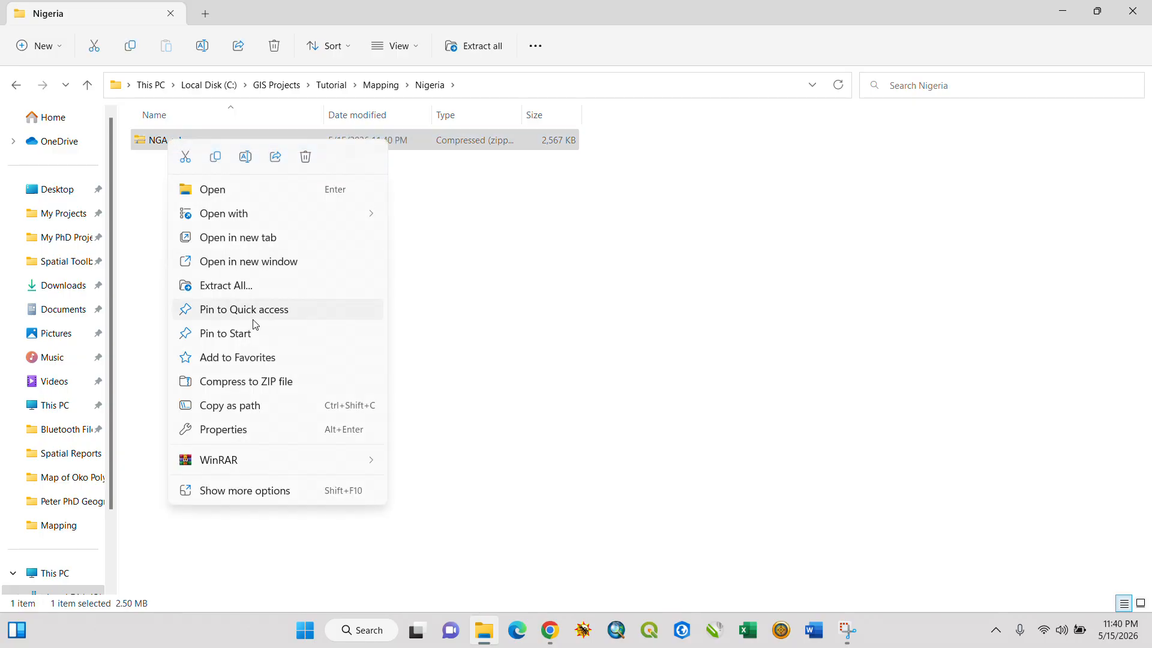
{"action": "left_click", "coordinate": [247, 285]}
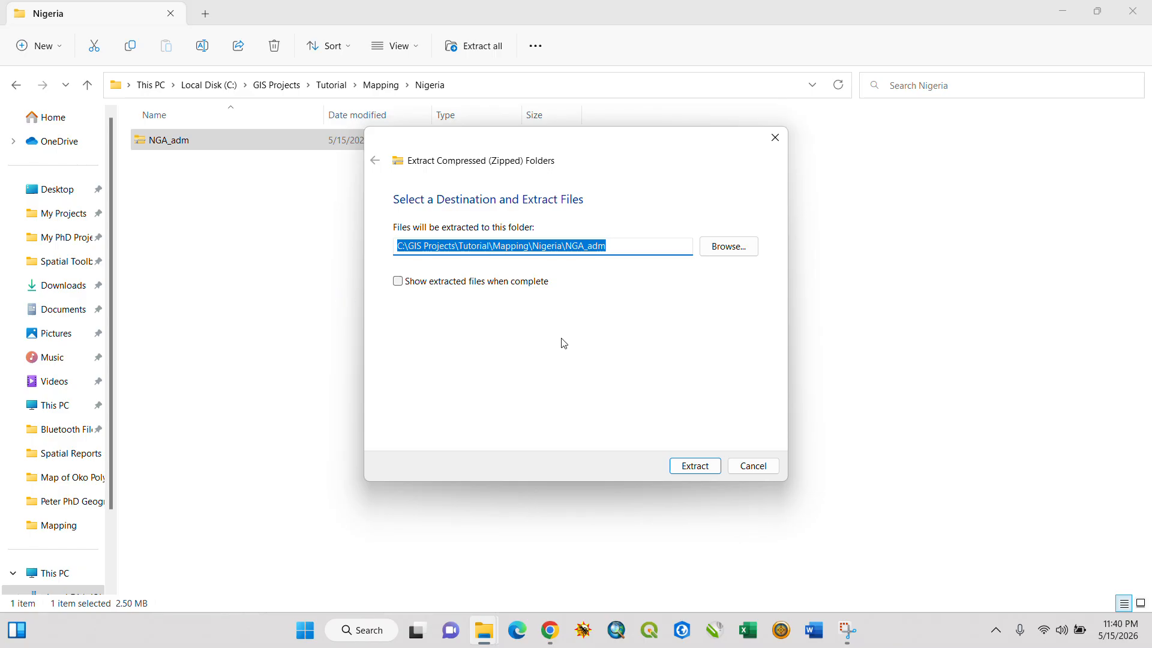
{"action": "left_click", "coordinate": [697, 469]}
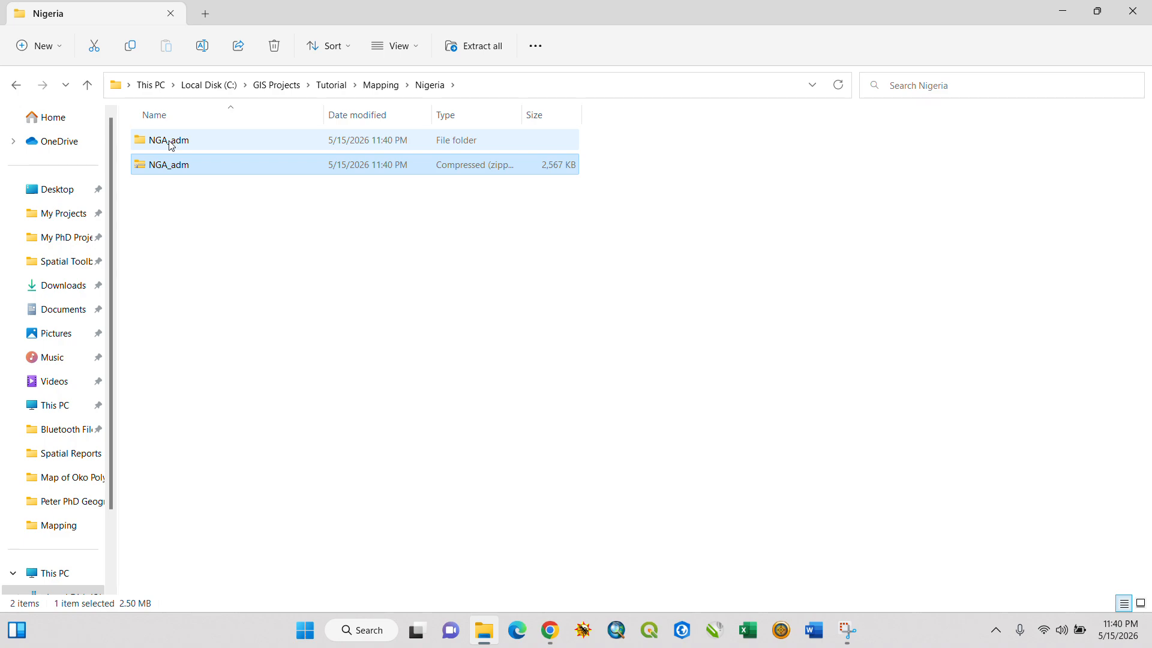
Open the extracted NGA_adm folder, read its license text file, and close the file.
{"action": "double_click", "coordinate": [171, 144]}
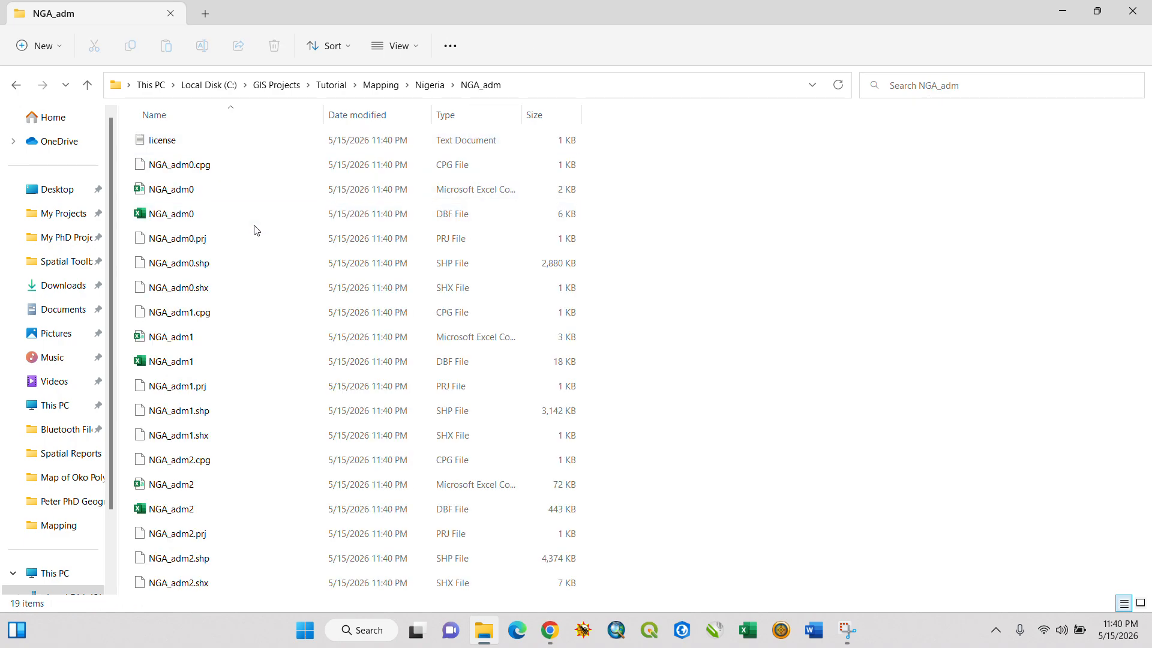
{"action": "double_click", "coordinate": [187, 144]}
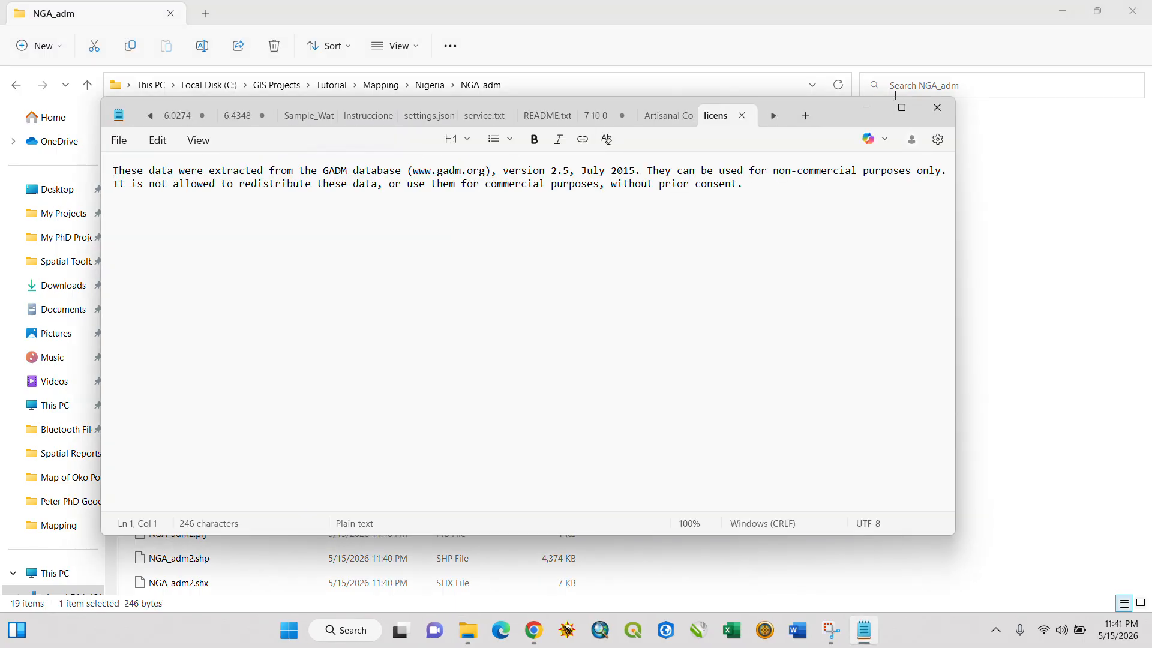
{"action": "left_click", "coordinate": [938, 109]}
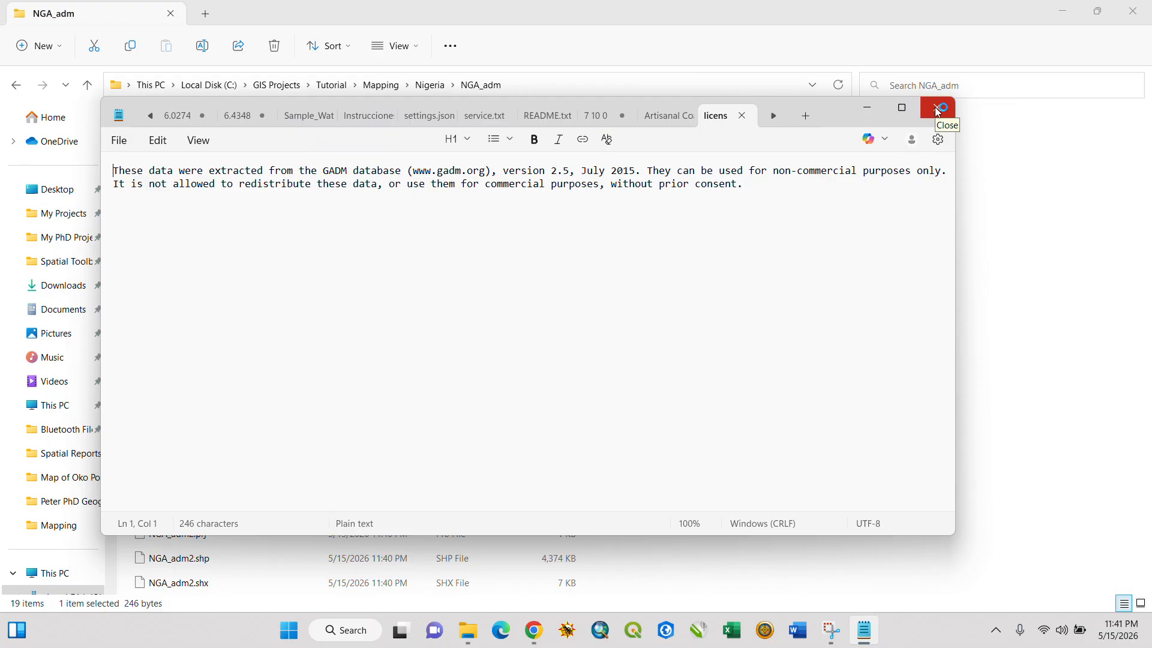
Close the license text, switch to ArcMap, and dismiss its Getting Started dialog to work in a blank map.
{"action": "left_click", "coordinate": [937, 109]}
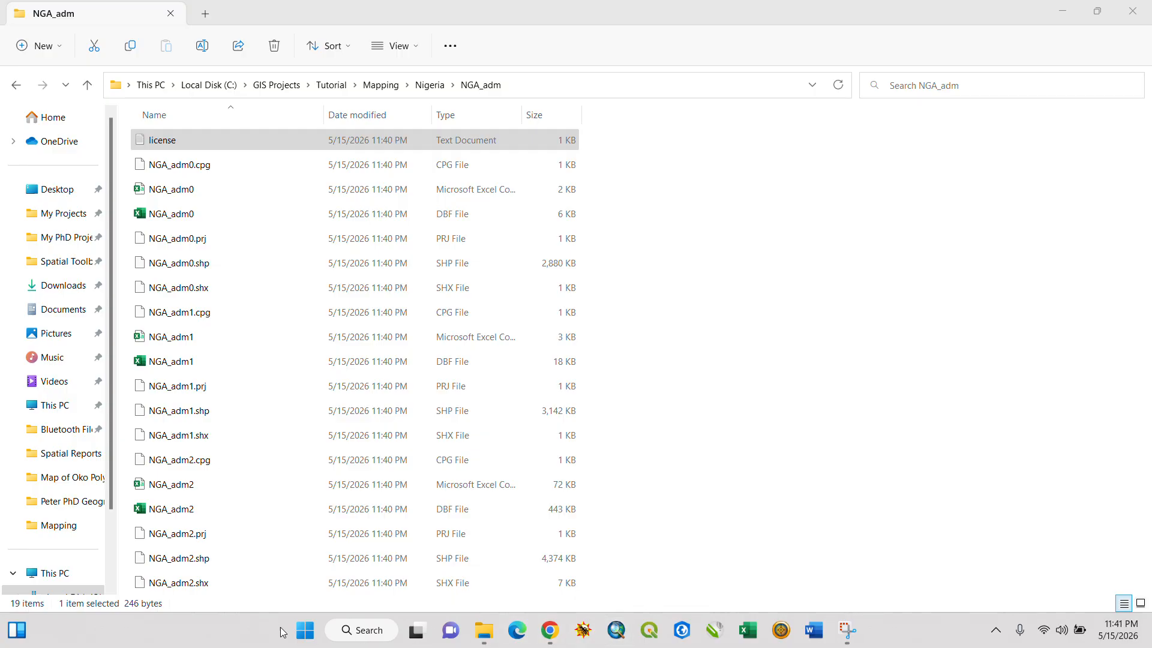
{"action": "left_click", "coordinate": [299, 634]}
{"action": "left_click", "coordinate": [299, 634]}
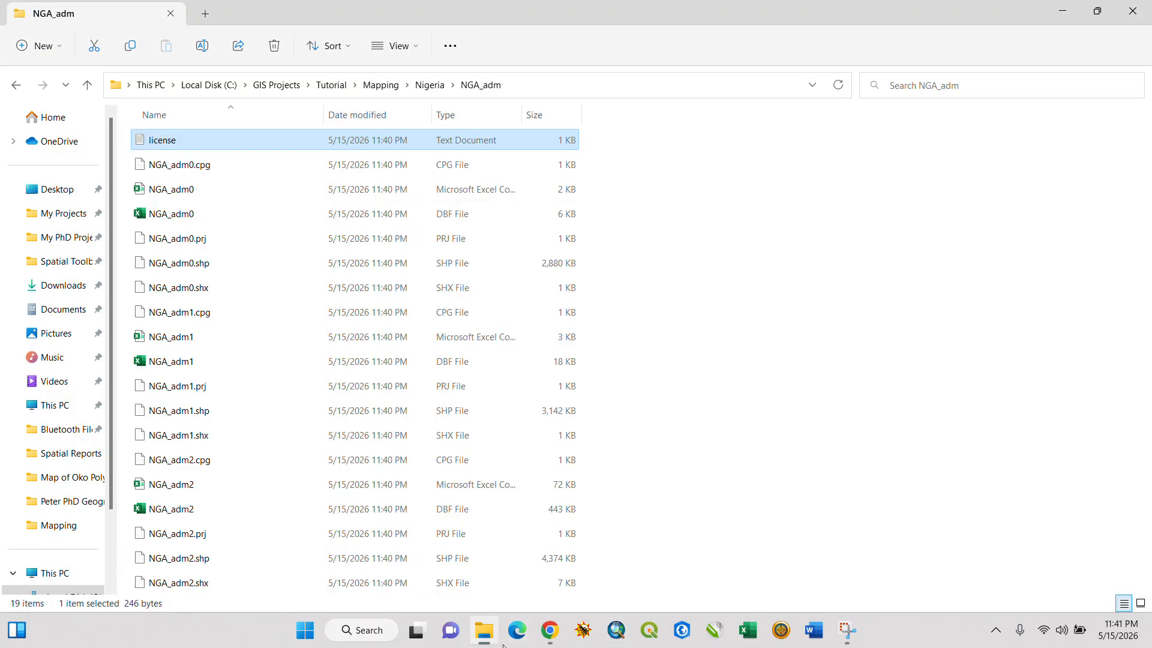
{"action": "left_click", "coordinate": [618, 631]}
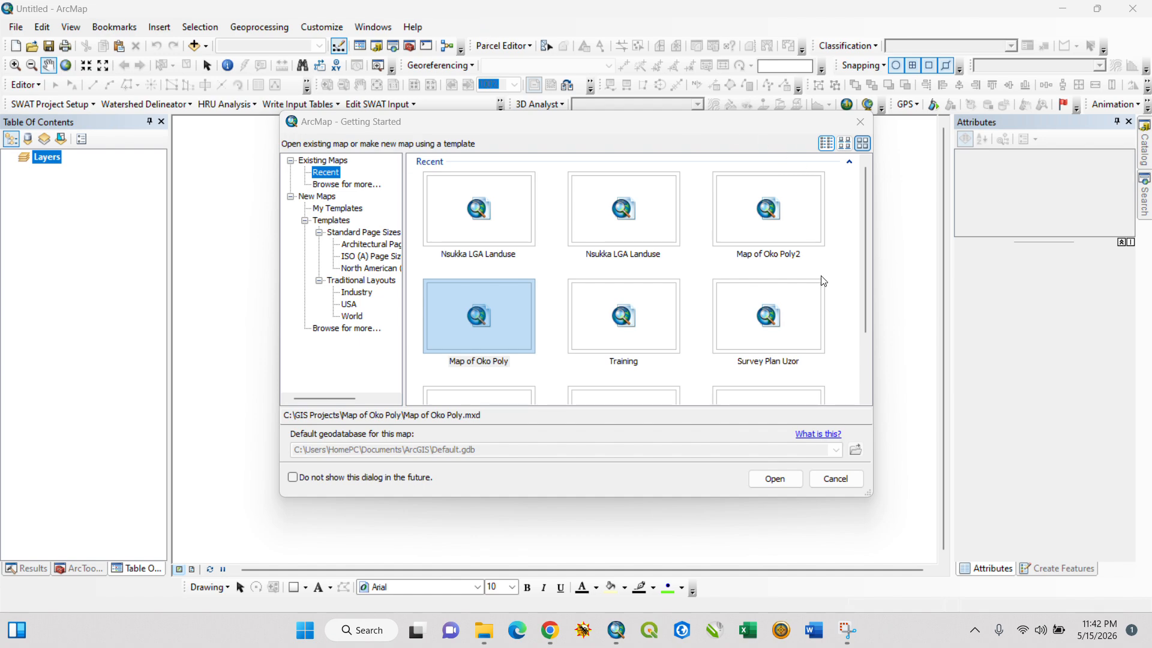
{"action": "left_click", "coordinate": [860, 122]}
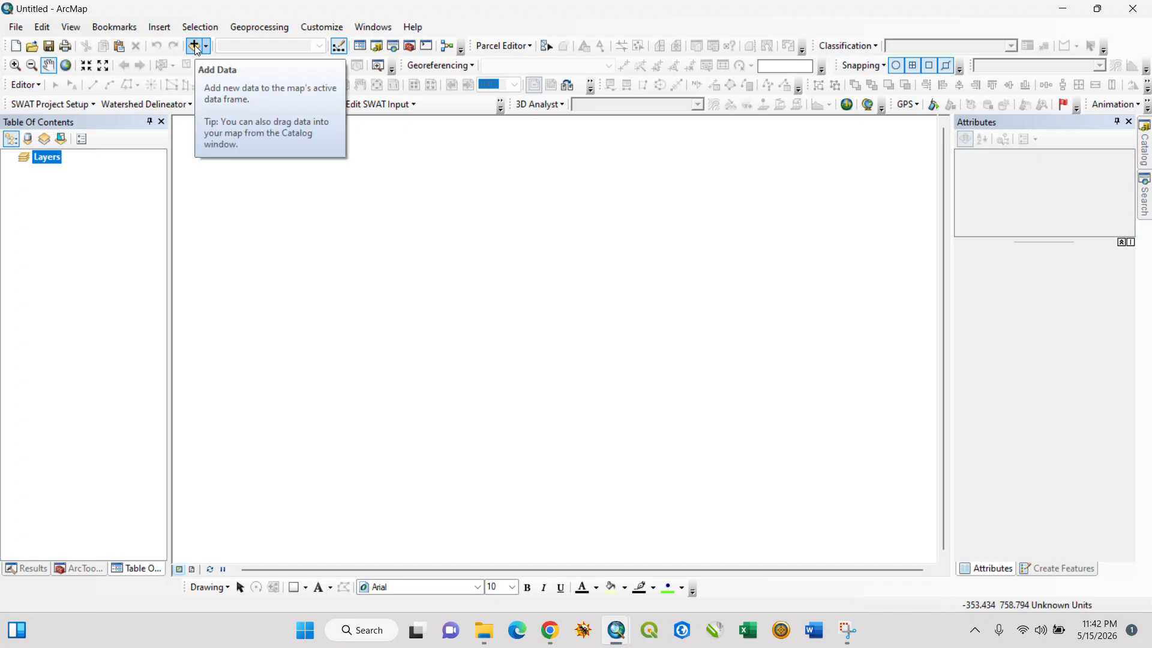
Start adding data to the map and browse to C:\GIS Projects\Tutorial\Mapping\Nigeria\NGA_adm.
{"action": "left_click", "coordinate": [14, 27]}
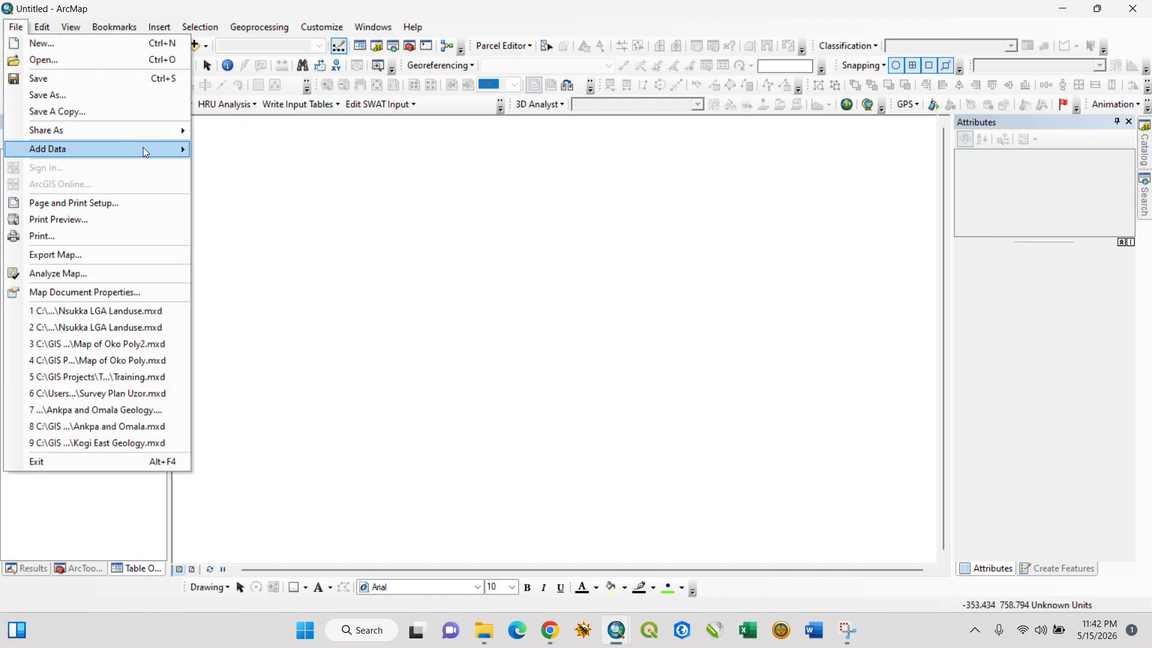
{"action": "mouse_move", "coordinate": [144, 152]}
{"action": "left_click", "coordinate": [231, 150]}
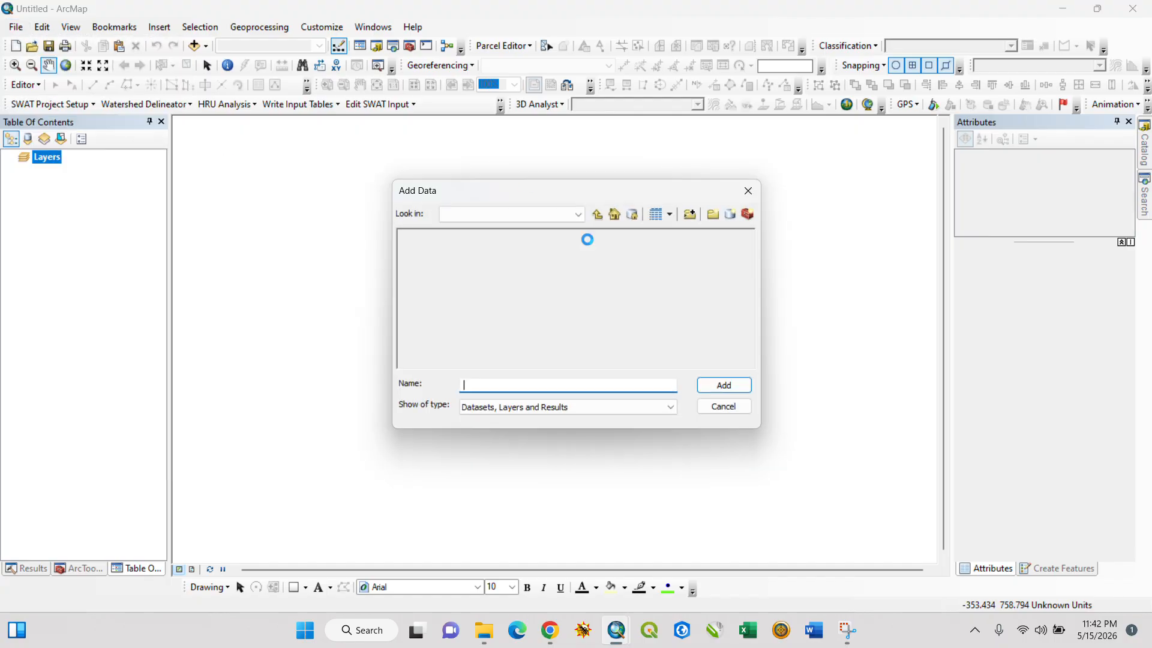
{"action": "left_click", "coordinate": [578, 214]}
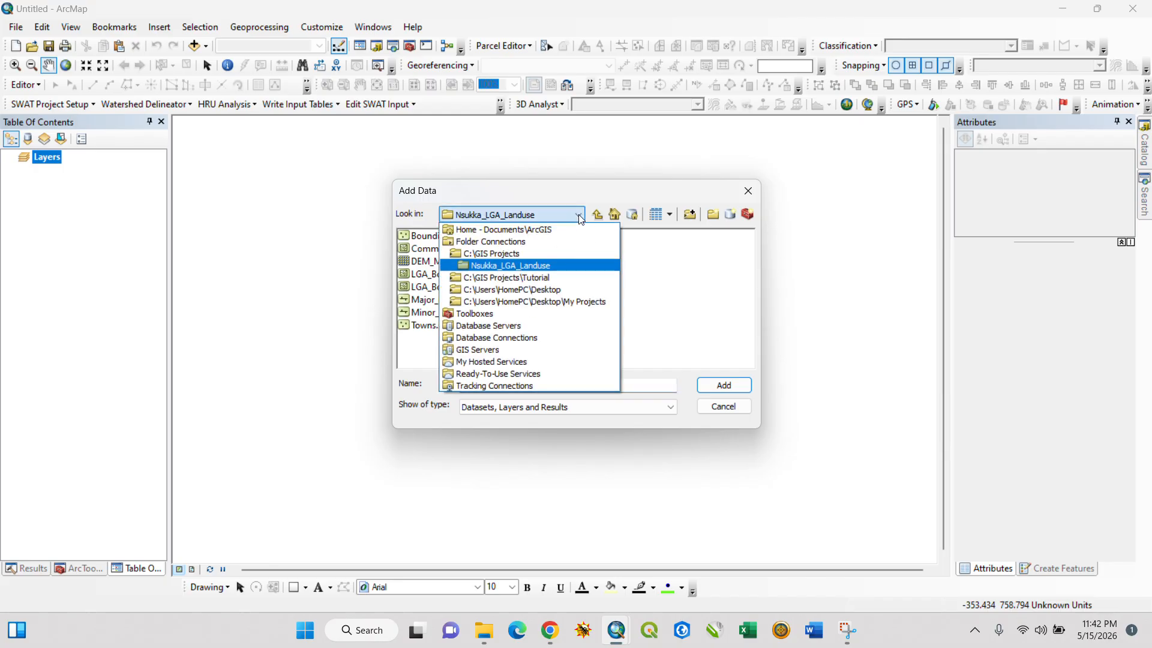
{"action": "left_click", "coordinate": [531, 257]}
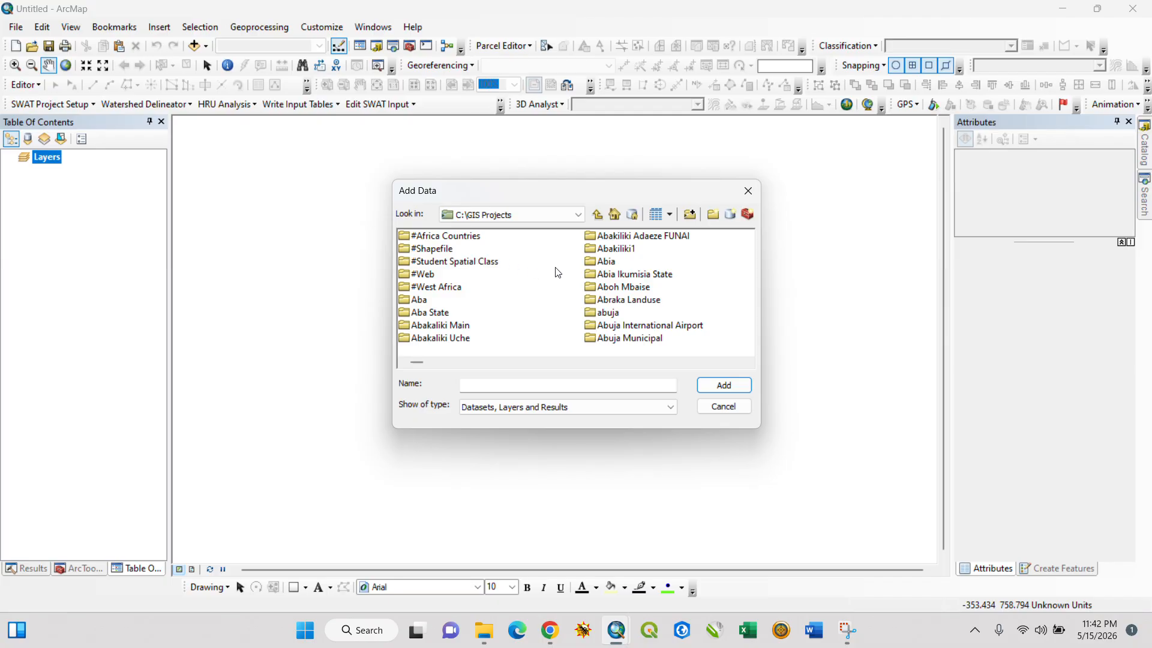
{"action": "left_click", "coordinate": [611, 249]}
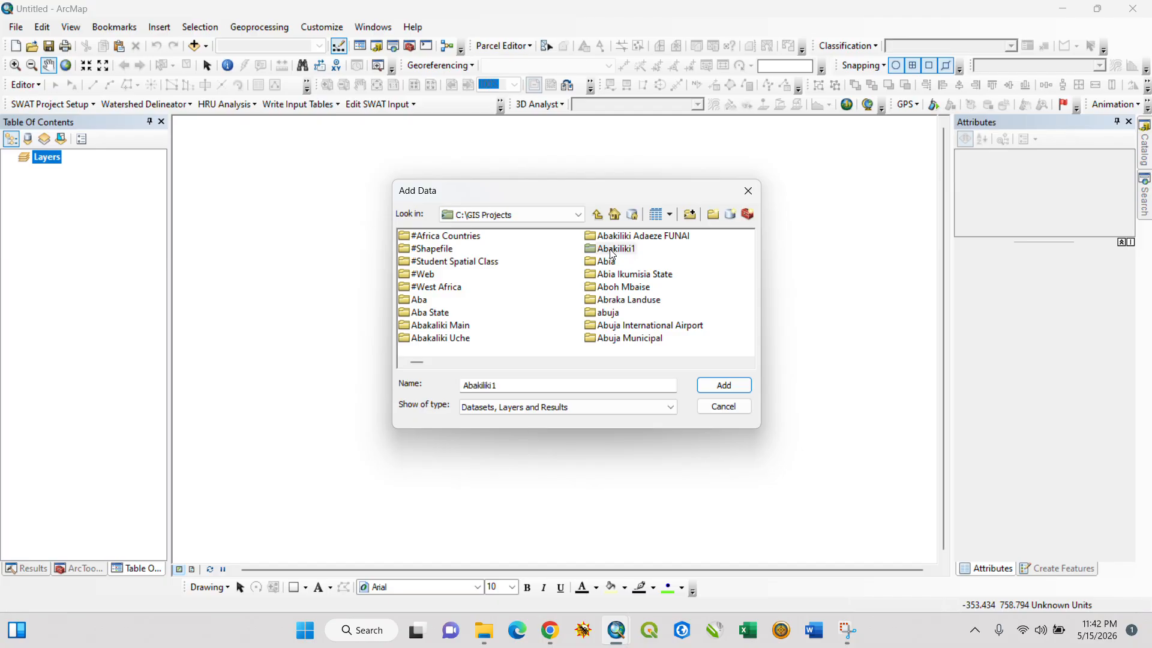
{"action": "type", "text": "to"}
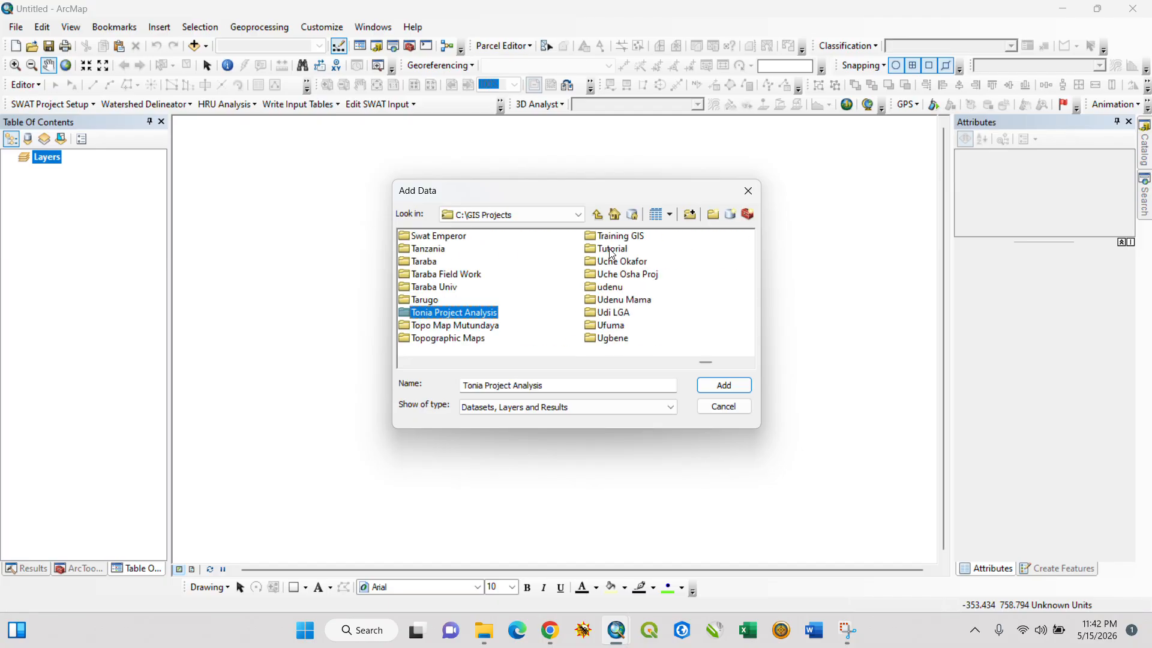
{"action": "double_click", "coordinate": [598, 249]}
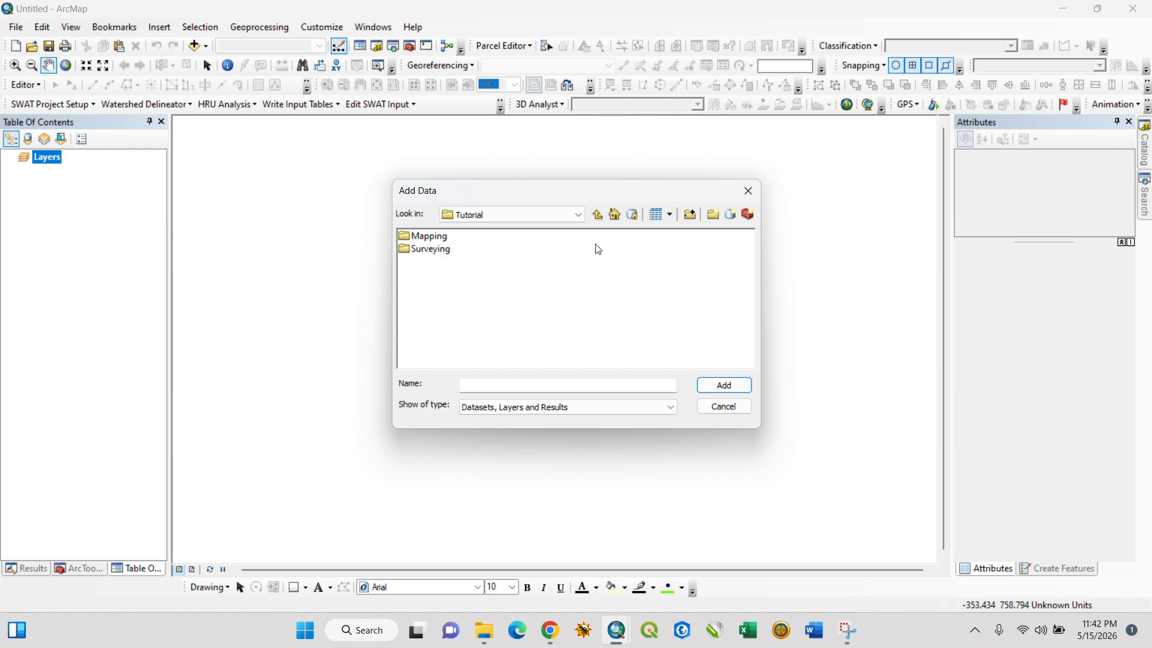
{"action": "double_click", "coordinate": [437, 240]}
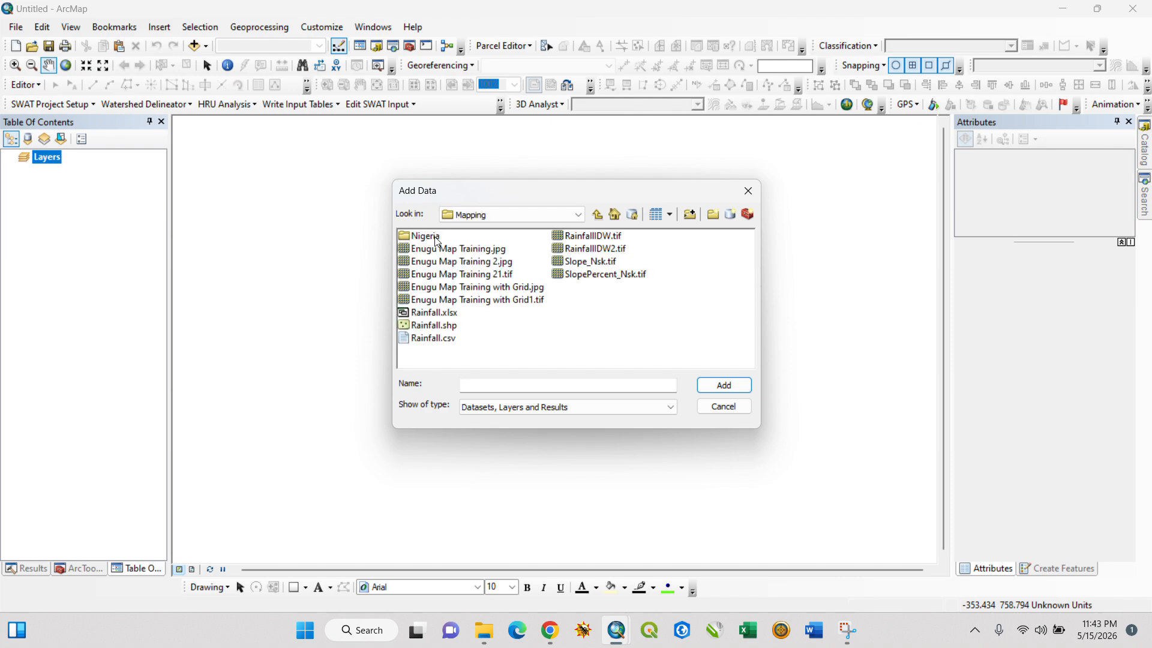
{"action": "double_click", "coordinate": [433, 239]}
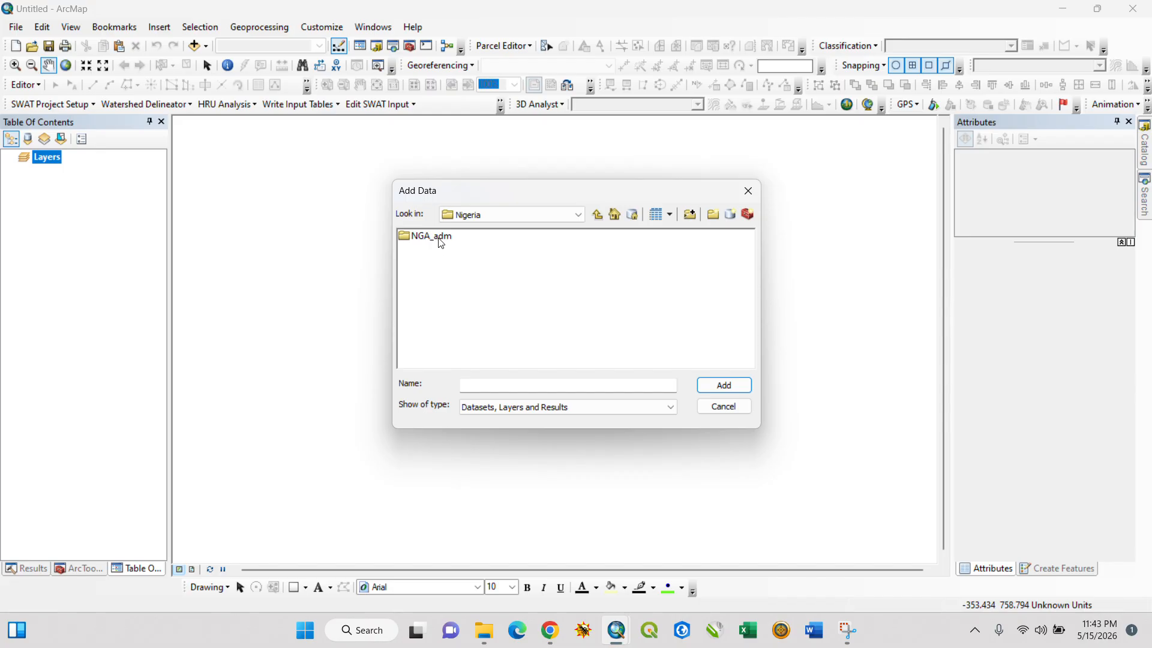
{"action": "double_click", "coordinate": [427, 238]}
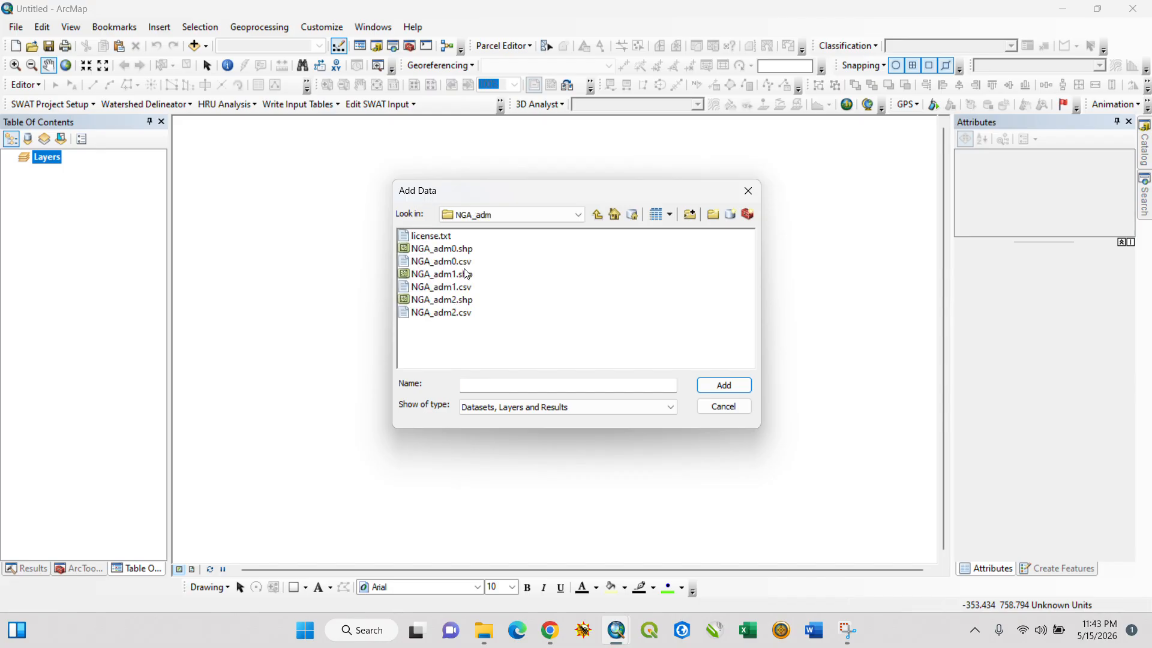
Add the shapefiles NGA_adm0.shp, NGA_adm1.shp and NGA_adm2.shp to the map together and clear the layer selection.
{"action": "left_click", "coordinate": [462, 250]}
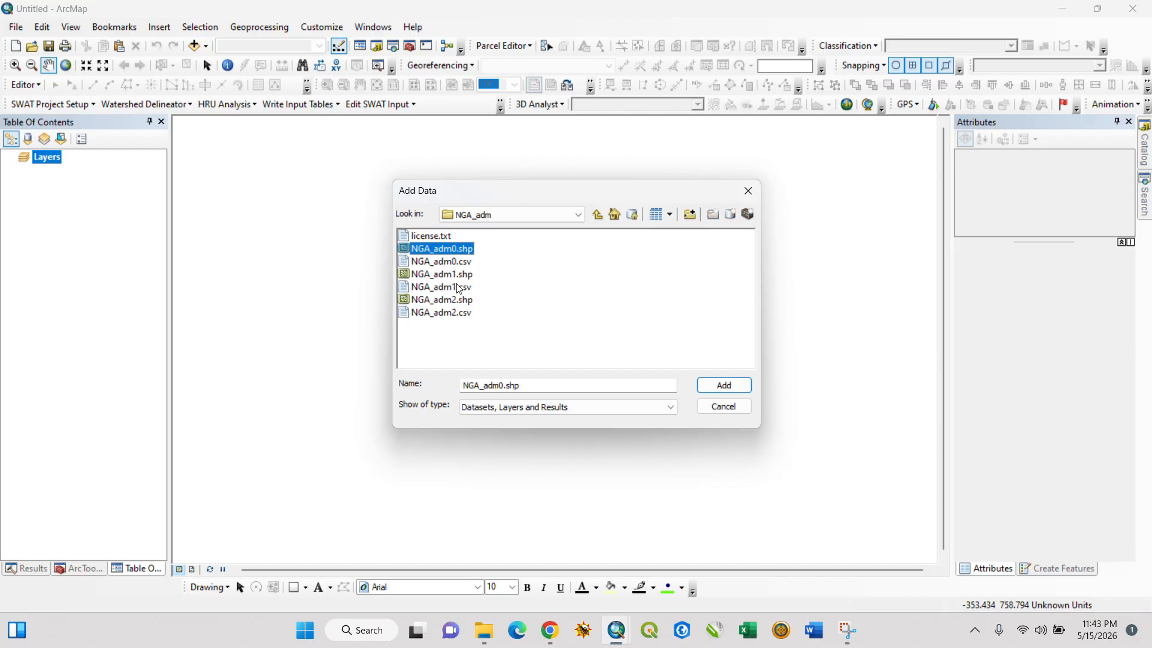
{"action": "left_click", "coordinate": [458, 275], "text": "ctrl"}
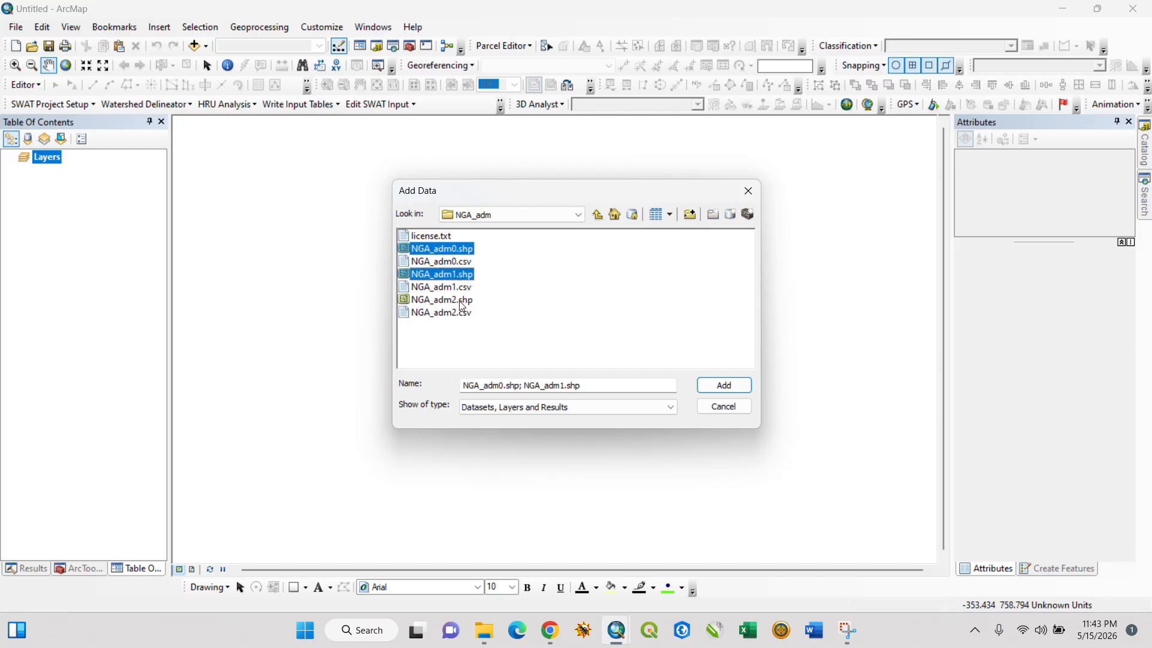
{"action": "left_click", "coordinate": [461, 303], "text": "ctrl"}
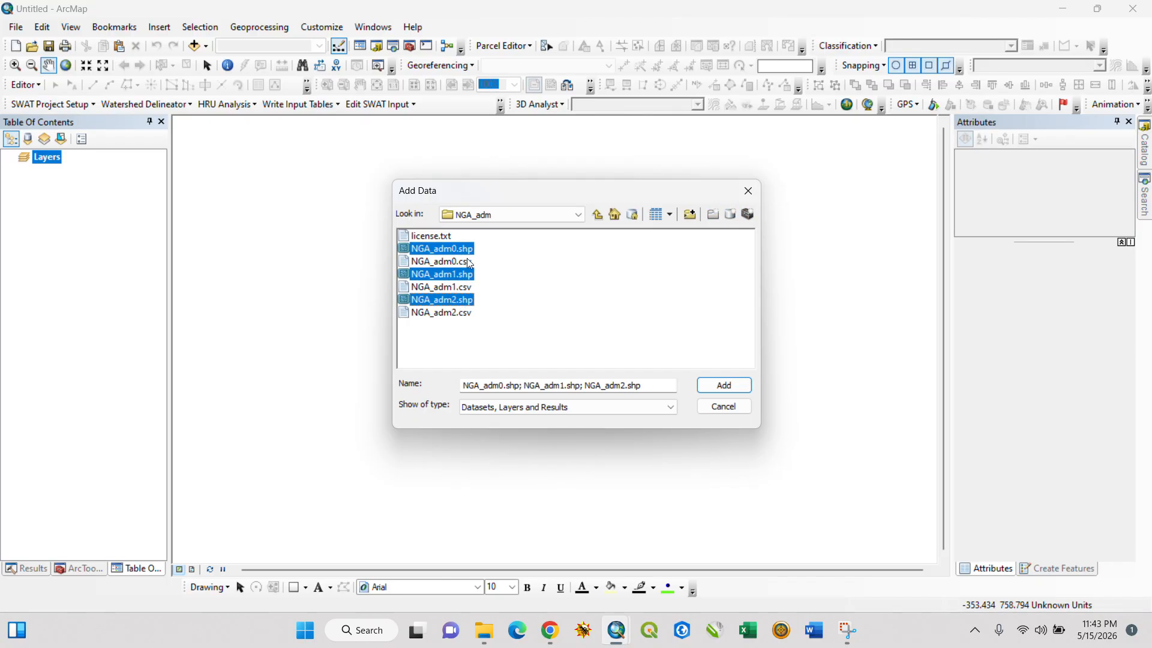
{"action": "left_click", "coordinate": [724, 387]}
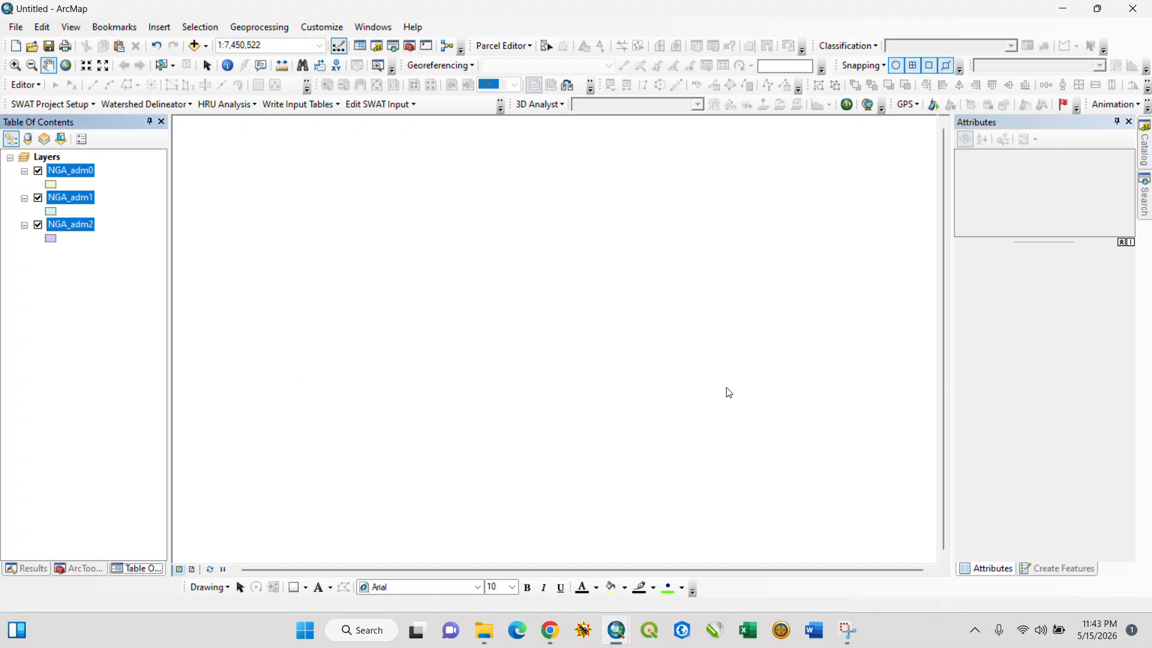
{"action": "left_click", "coordinate": [126, 219]}
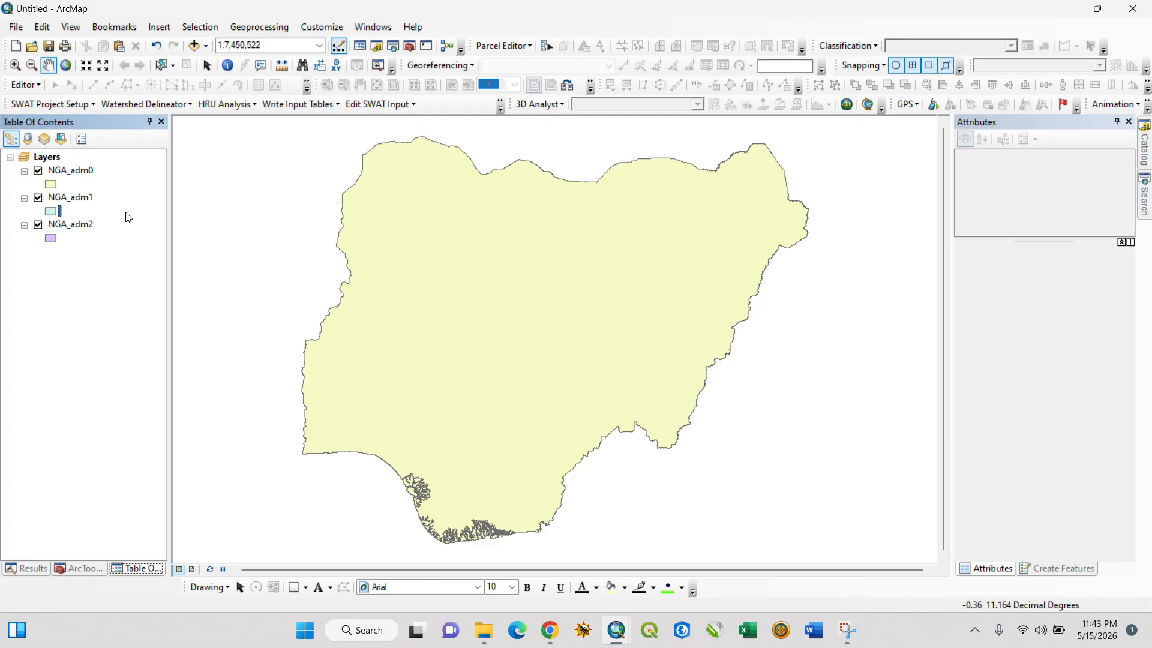
Hide the NGA_adm0 layer and toggle the visibility of NGA_adm1, leaving NGA_adm1 displayed.
{"action": "left_click", "coordinate": [38, 171]}
{"action": "left_click", "coordinate": [38, 171]}
{"action": "left_click", "coordinate": [38, 171]}
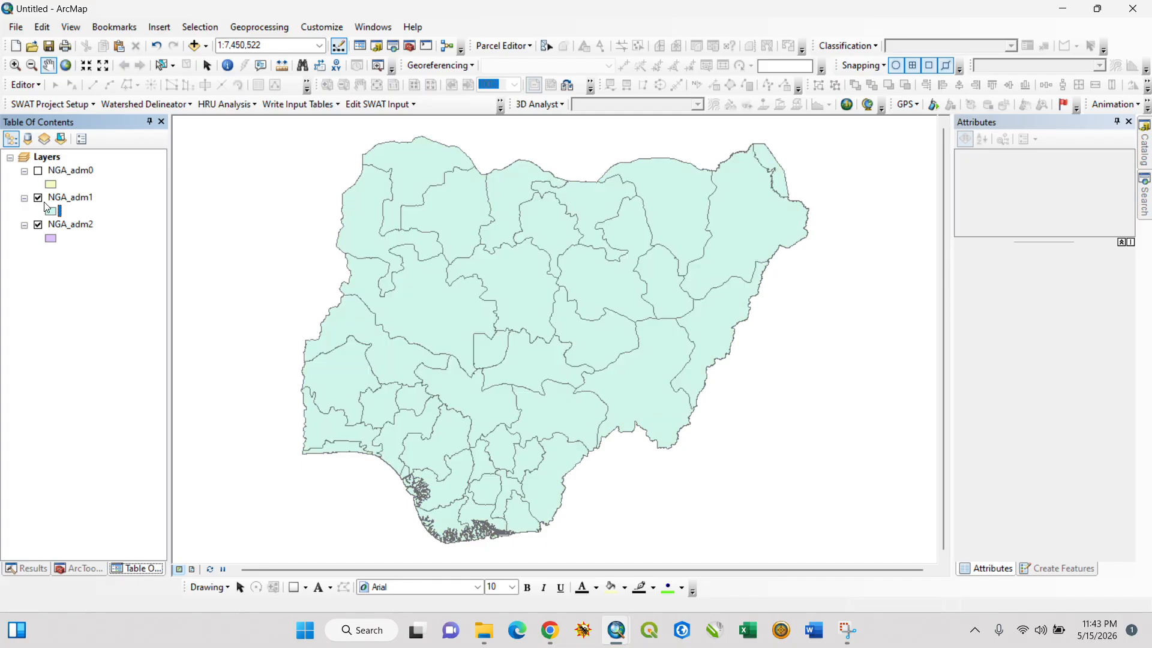
{"action": "left_click", "coordinate": [38, 199]}
{"action": "left_click", "coordinate": [38, 198]}
{"action": "left_click", "coordinate": [37, 197]}
Review the state names in the NGA_adm1 attribute table, close it, and briefly show NGA_adm0 to compare the boundaries.
{"action": "right_click", "coordinate": [57, 197]}
{"action": "left_click", "coordinate": [160, 240]}
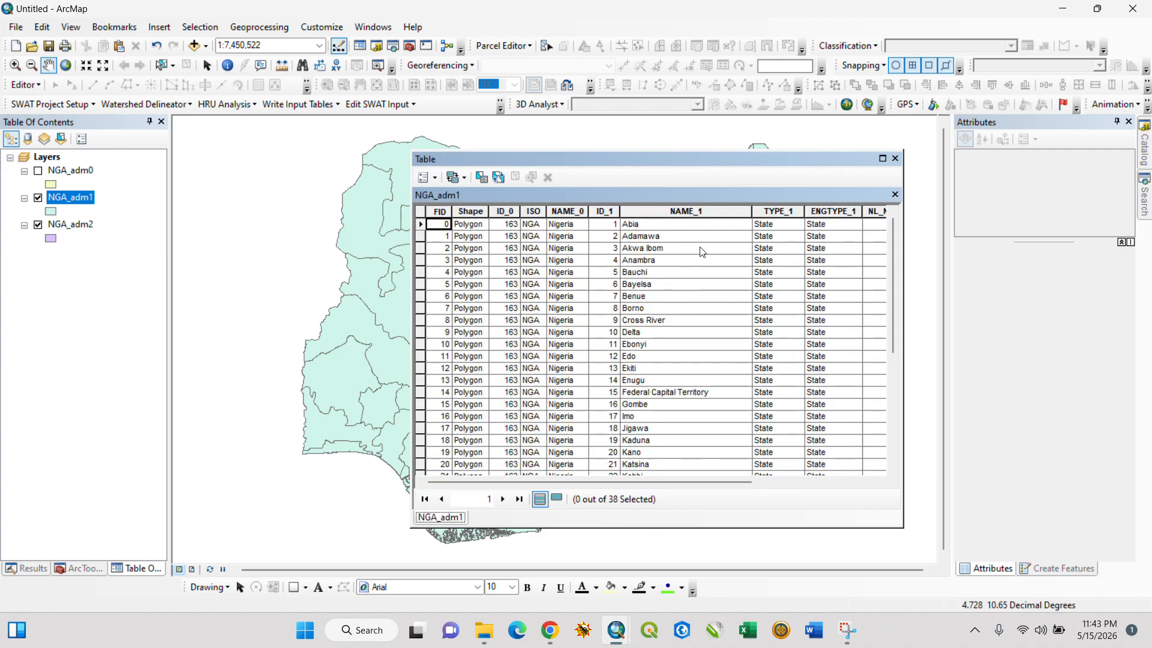
{"action": "left_click", "coordinate": [895, 159]}
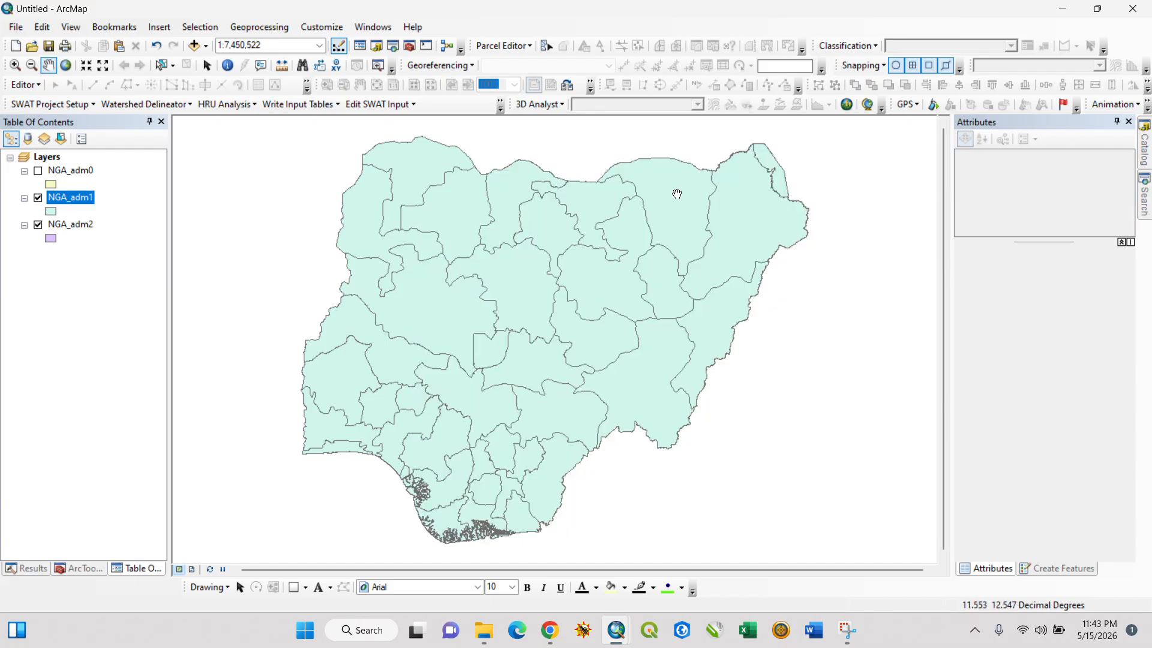
{"action": "left_click", "coordinate": [37, 170]}
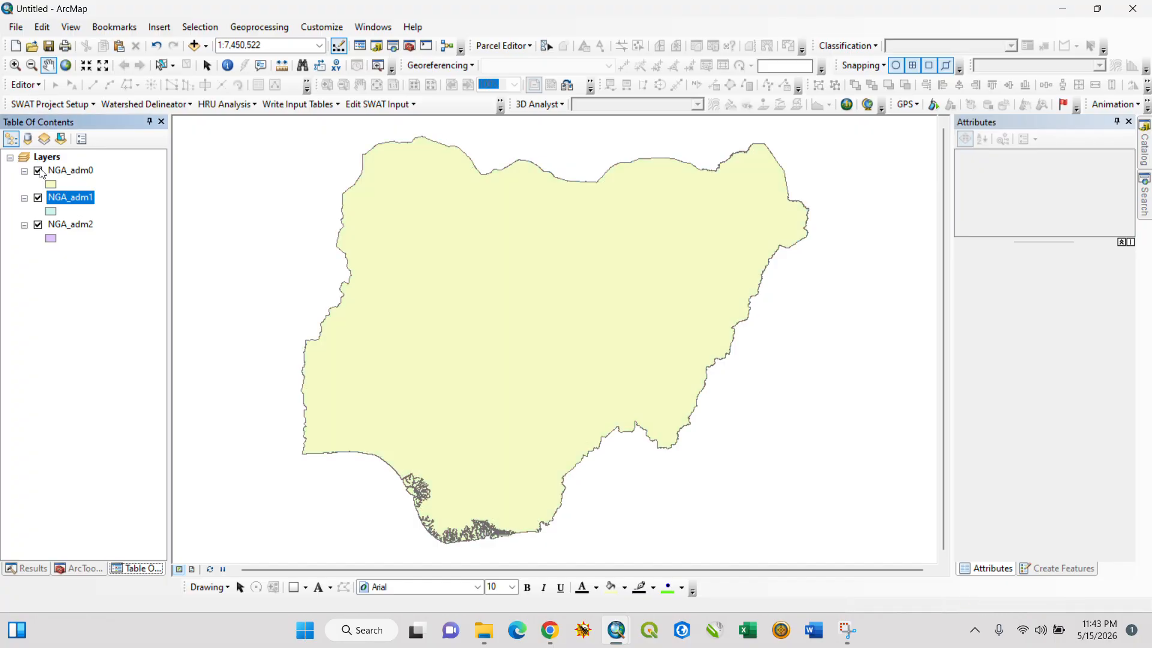
{"action": "left_click", "coordinate": [38, 171]}
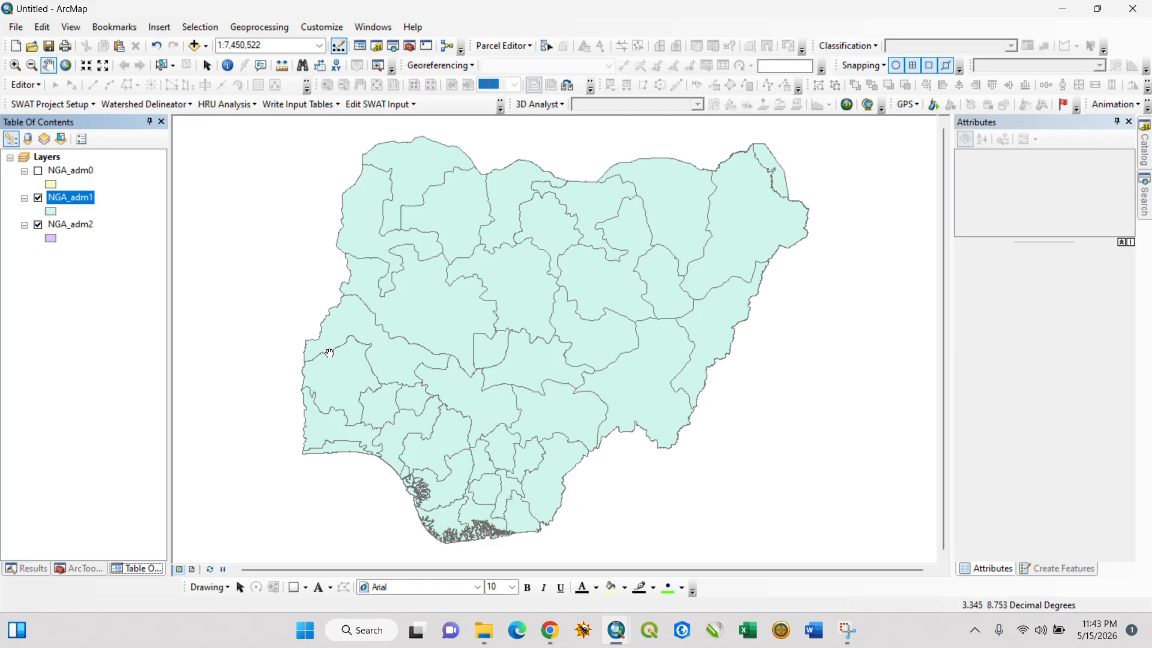
Select the Enugu record in the NGA_adm1 attribute table, check its location on the map, and close the table.
{"action": "right_click", "coordinate": [67, 202]}
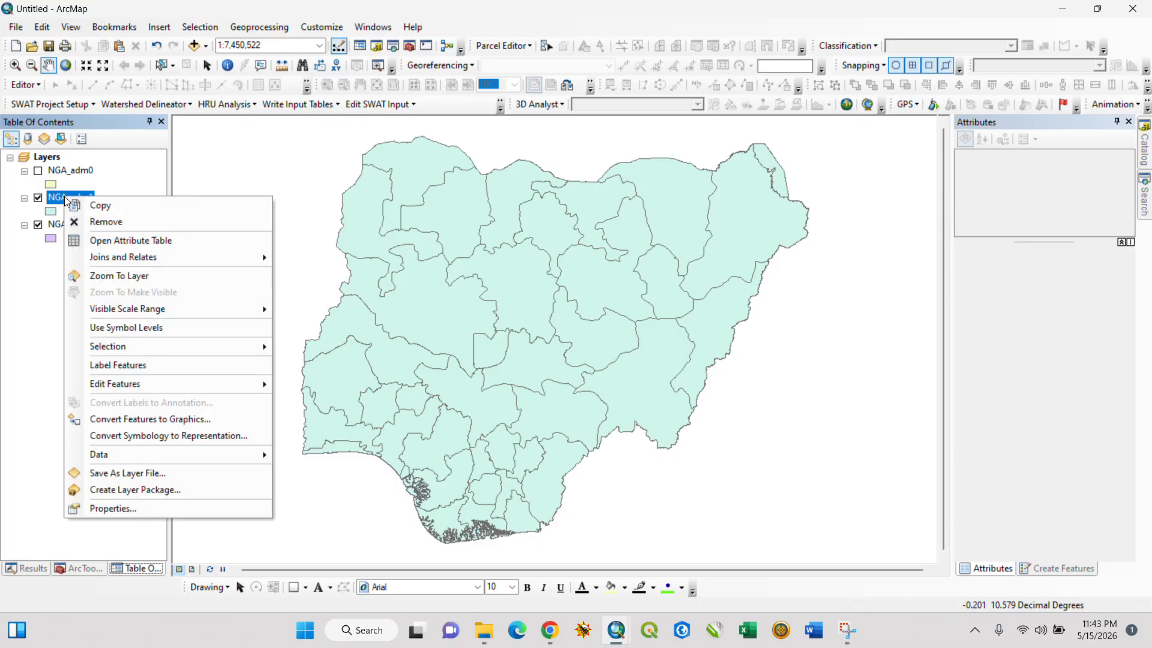
{"action": "left_click", "coordinate": [146, 241]}
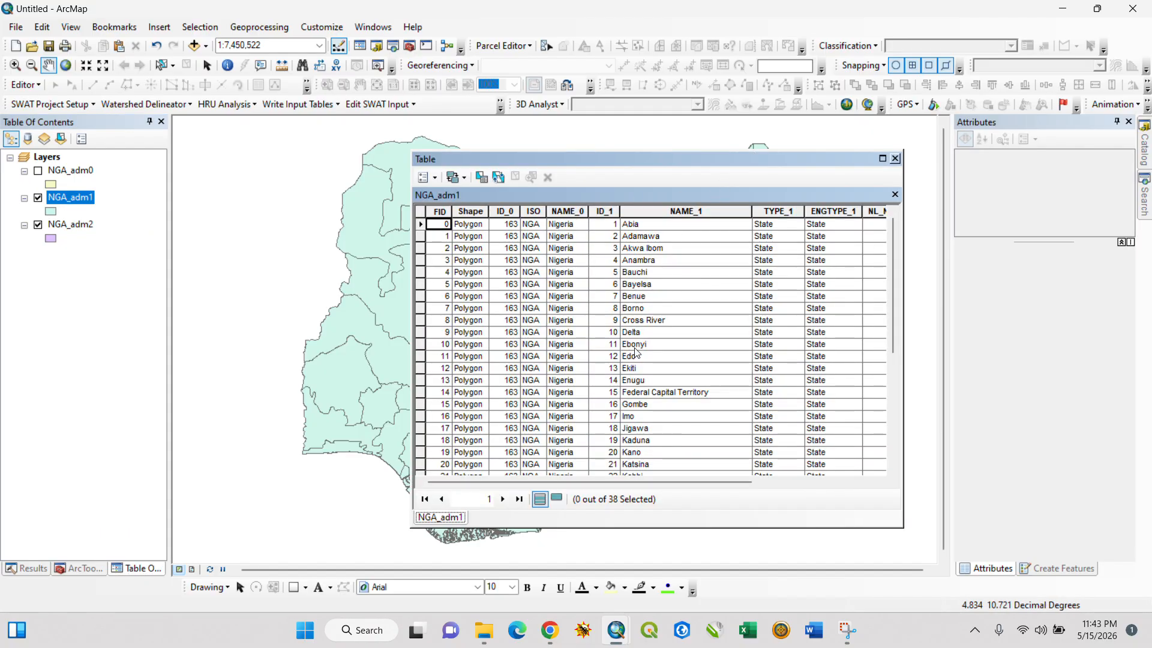
{"action": "left_click", "coordinate": [421, 380]}
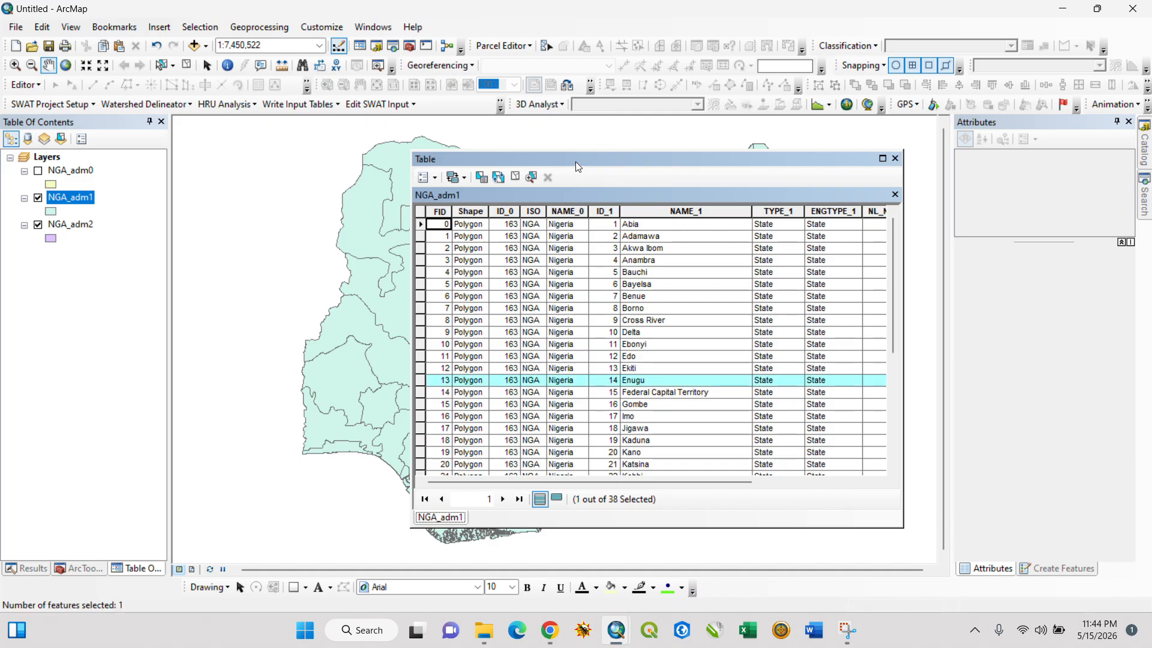
{"action": "left_click_drag", "start_coordinate": [575, 161], "coordinate": [763, 149]}
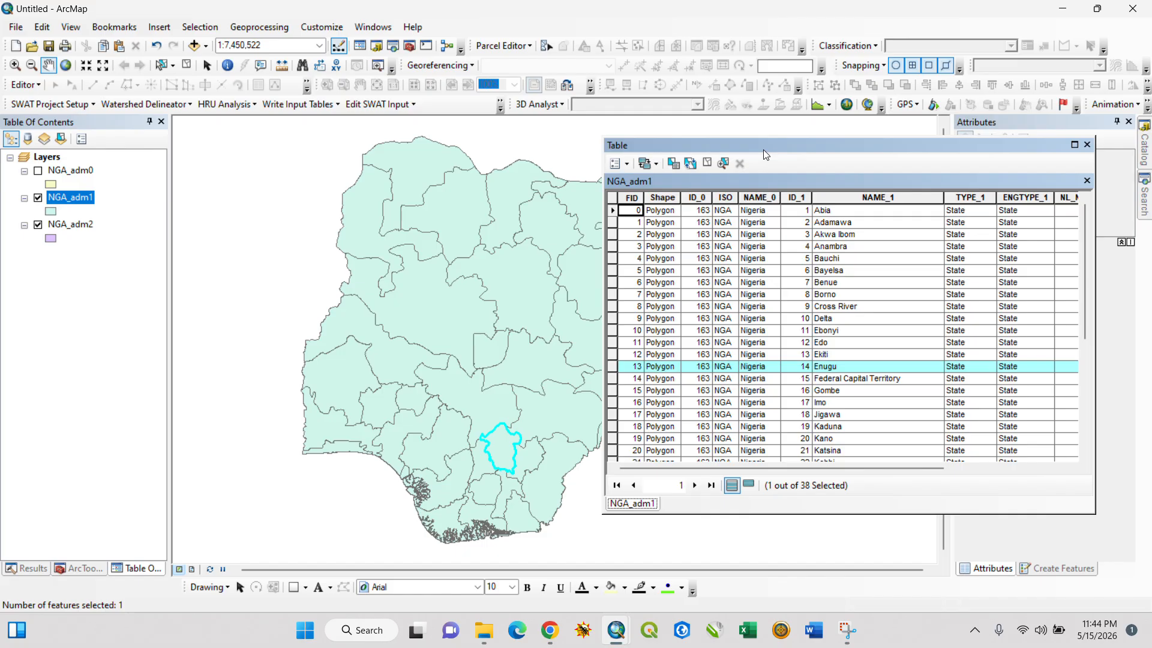
{"action": "left_click", "coordinate": [1087, 145]}
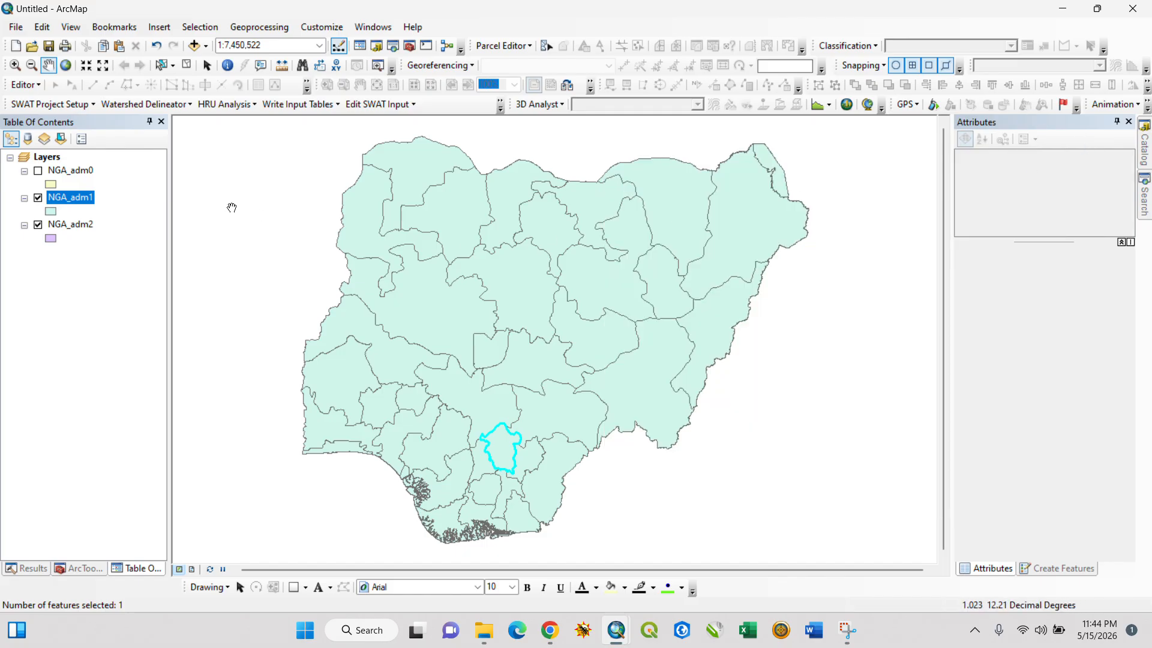
Label the NGA_adm1 features using the NAME_1 field and examine the labels around Enugu up close.
{"action": "right_click", "coordinate": [81, 200]}
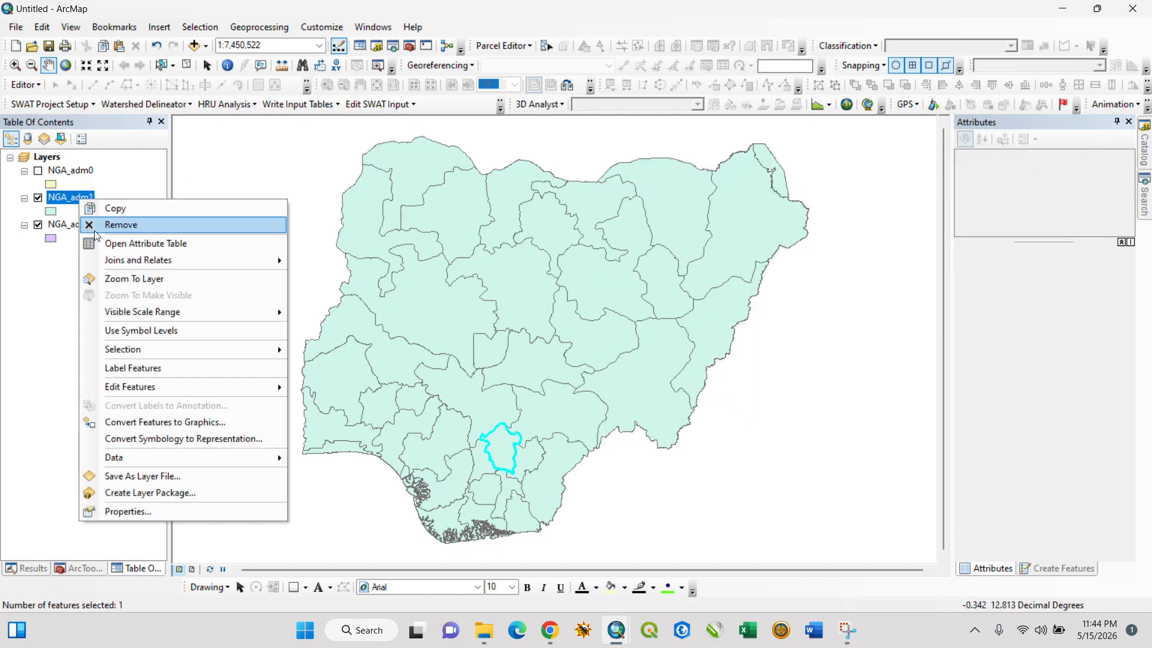
{"action": "left_click", "coordinate": [201, 513]}
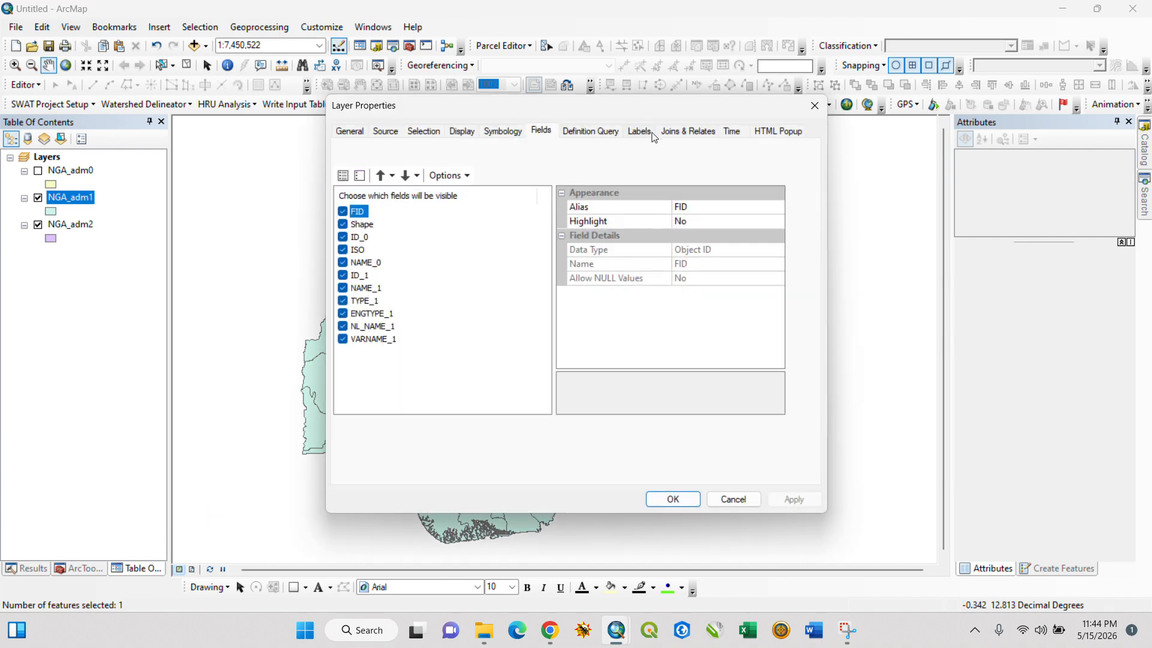
{"action": "left_click", "coordinate": [641, 131]}
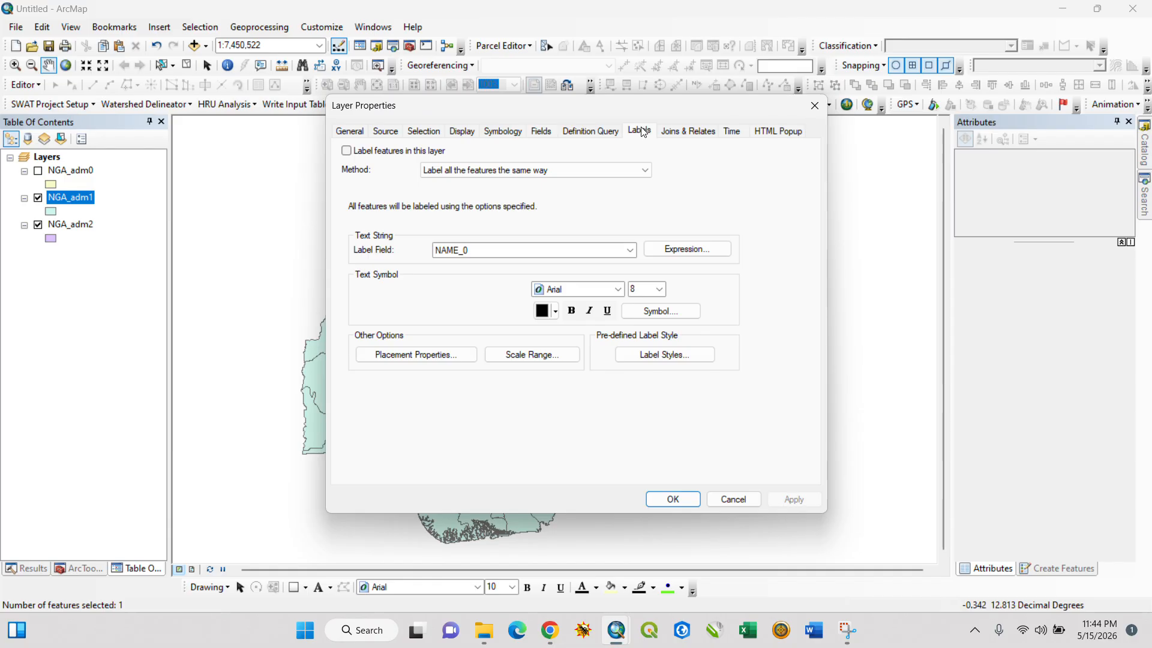
{"action": "left_click", "coordinate": [377, 152]}
{"action": "left_click", "coordinate": [472, 250]}
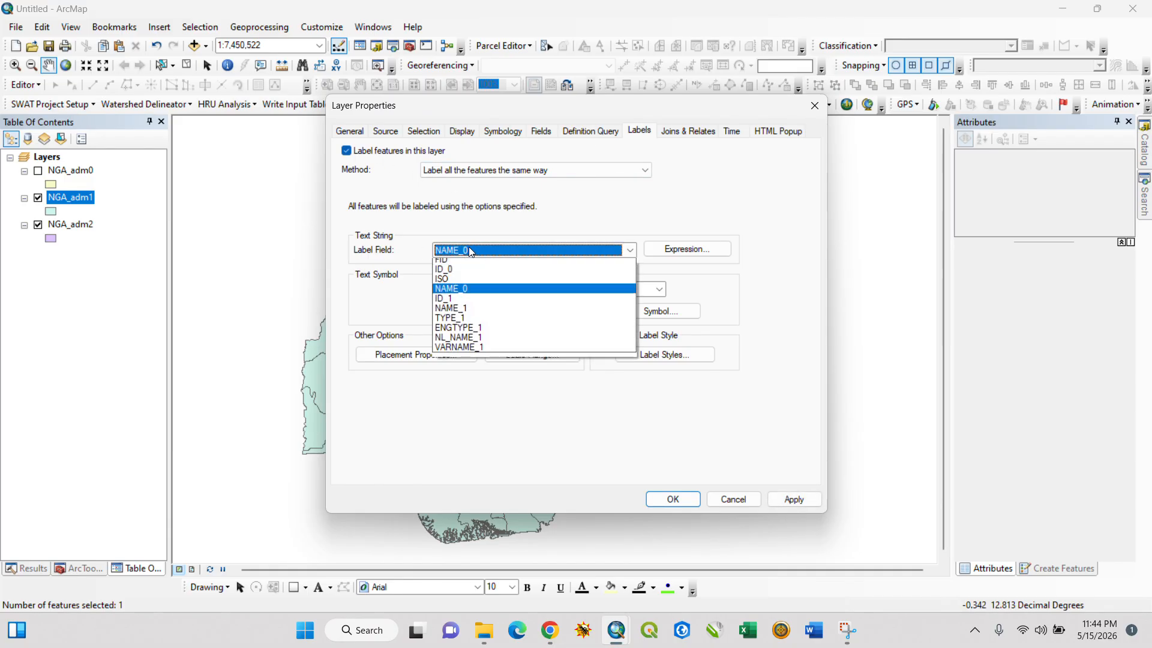
{"action": "left_click", "coordinate": [468, 313]}
{"action": "left_click", "coordinate": [660, 500]}
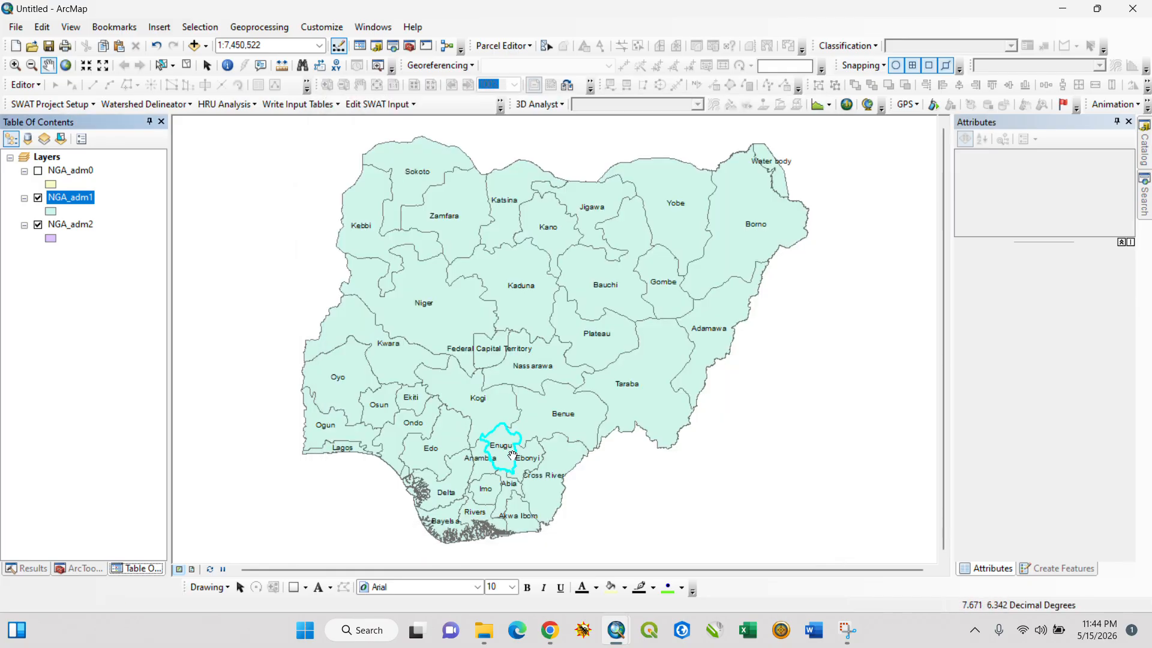
{"action": "scroll", "coordinate": [513, 455], "scroll_direction": "up", "scroll_amount": 3}
{"action": "left_click_drag", "start_coordinate": [514, 314], "coordinate": [515, 235]}
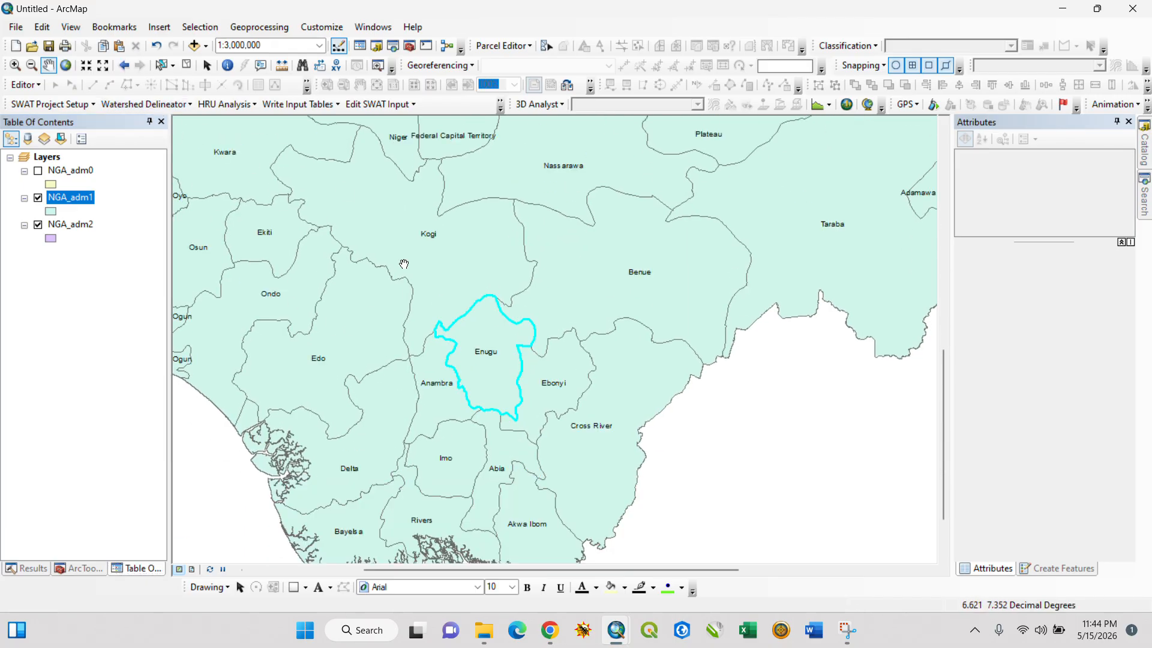
Hide the NGA_adm2 layer and select only the Enugu state polygon on the map with the Select Features tool.
{"action": "left_click", "coordinate": [164, 66]}
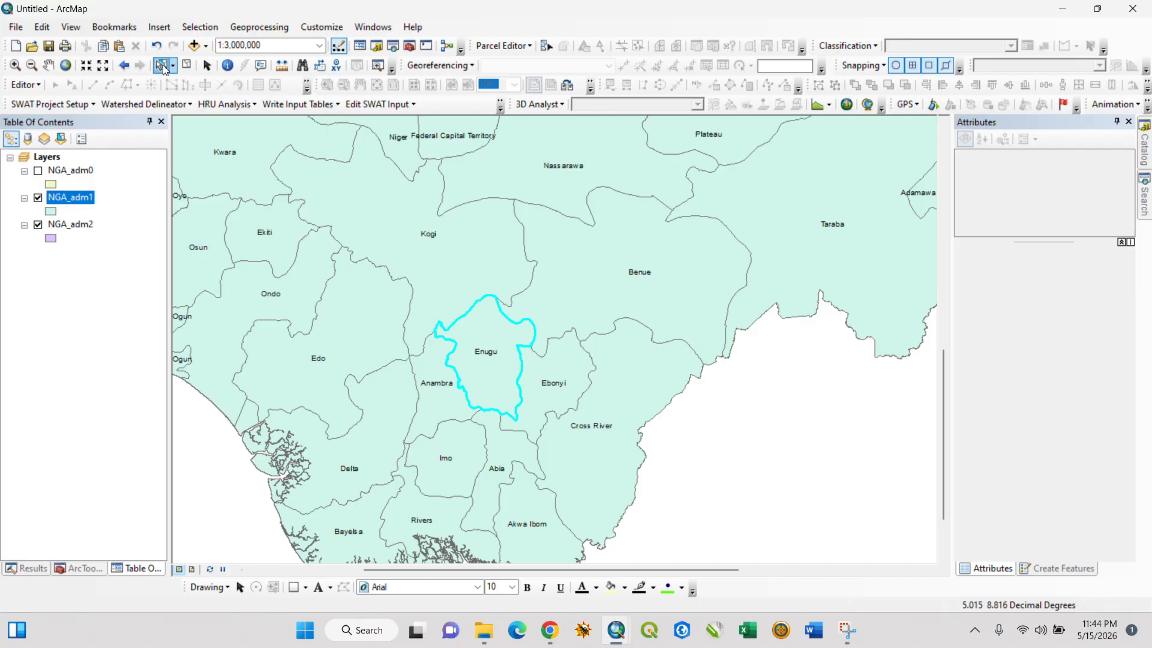
{"action": "left_click", "coordinate": [470, 374]}
{"action": "left_click", "coordinate": [771, 462]}
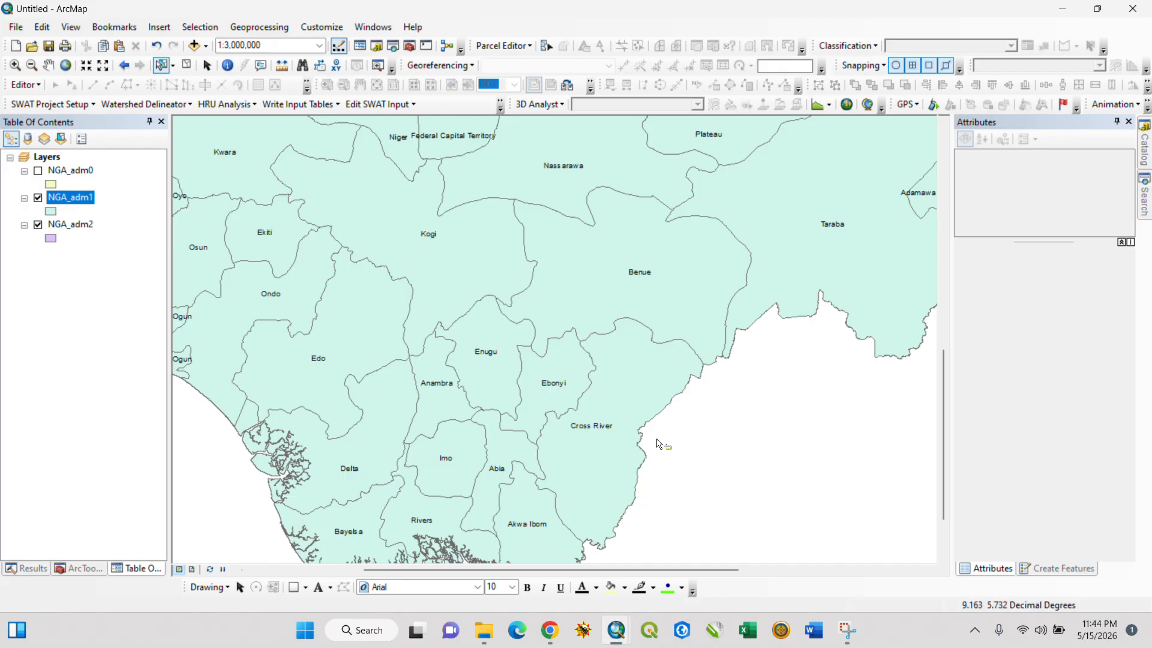
{"action": "left_click", "coordinate": [38, 225]}
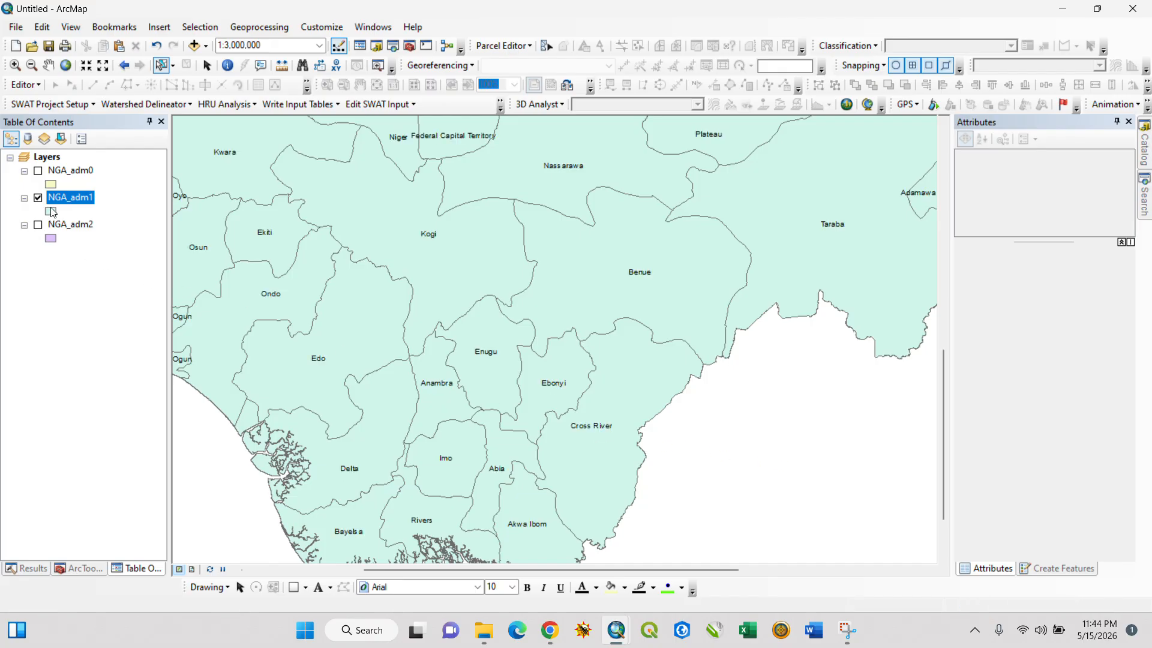
{"action": "left_click", "coordinate": [504, 343]}
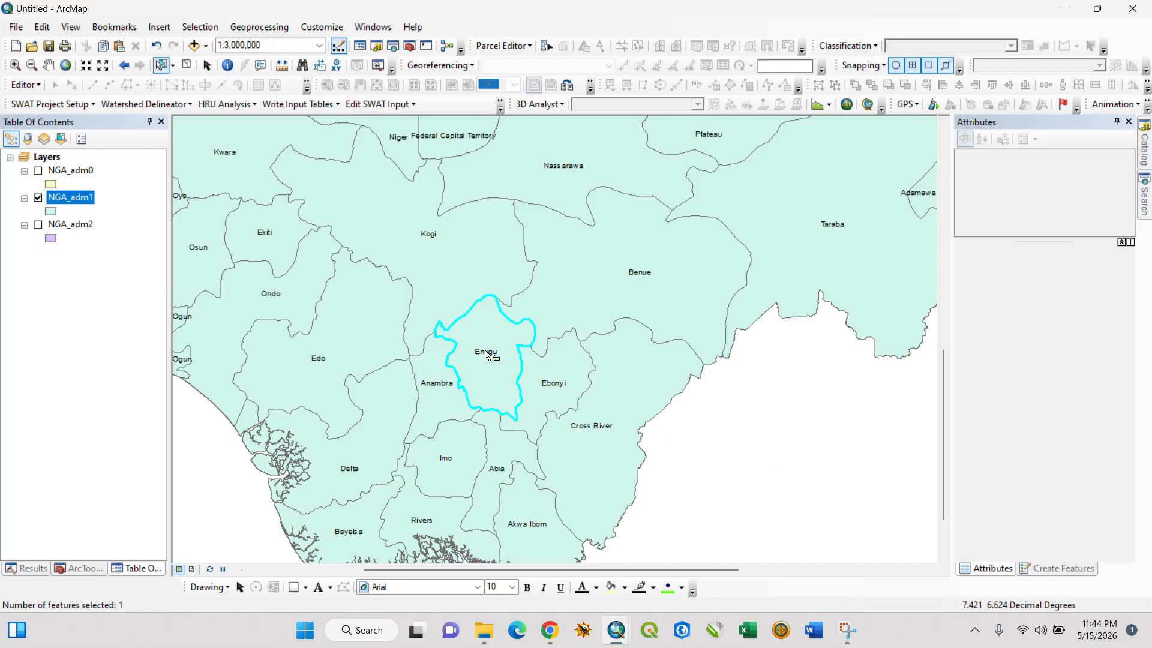
Select features over Enugu with NGA_adm2 displayed, hide that layer again, clear the selection and reselect only the Enugu state polygon.
{"action": "left_click", "coordinate": [39, 226]}
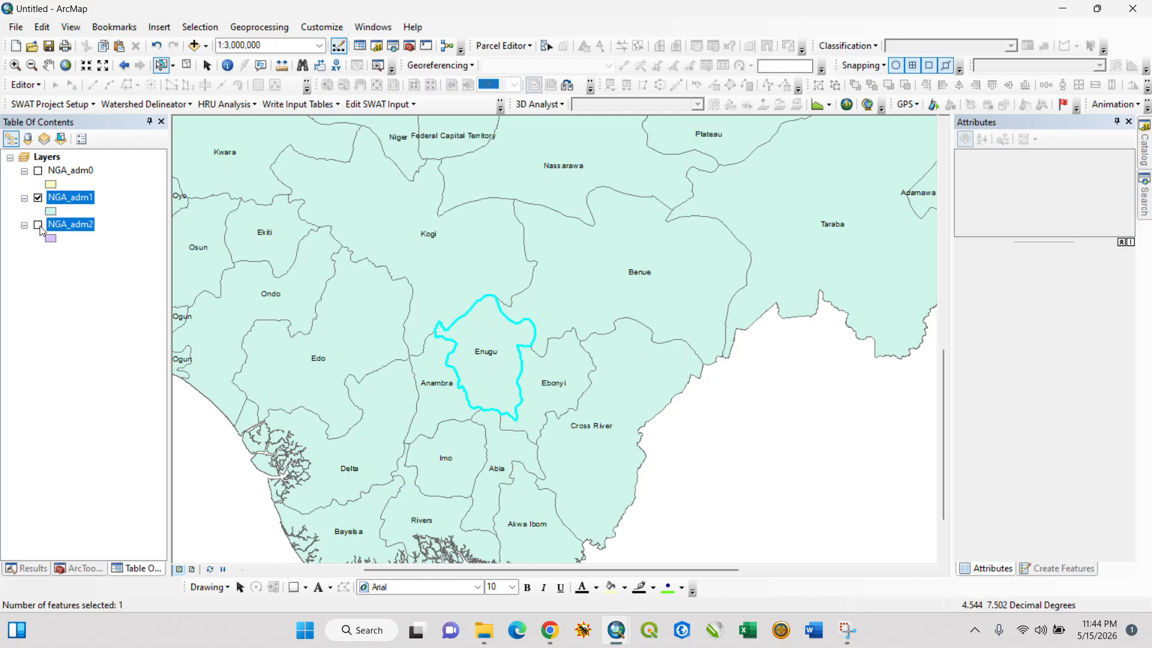
{"action": "left_click", "coordinate": [468, 335]}
{"action": "left_click", "coordinate": [489, 324], "text": "shift"}
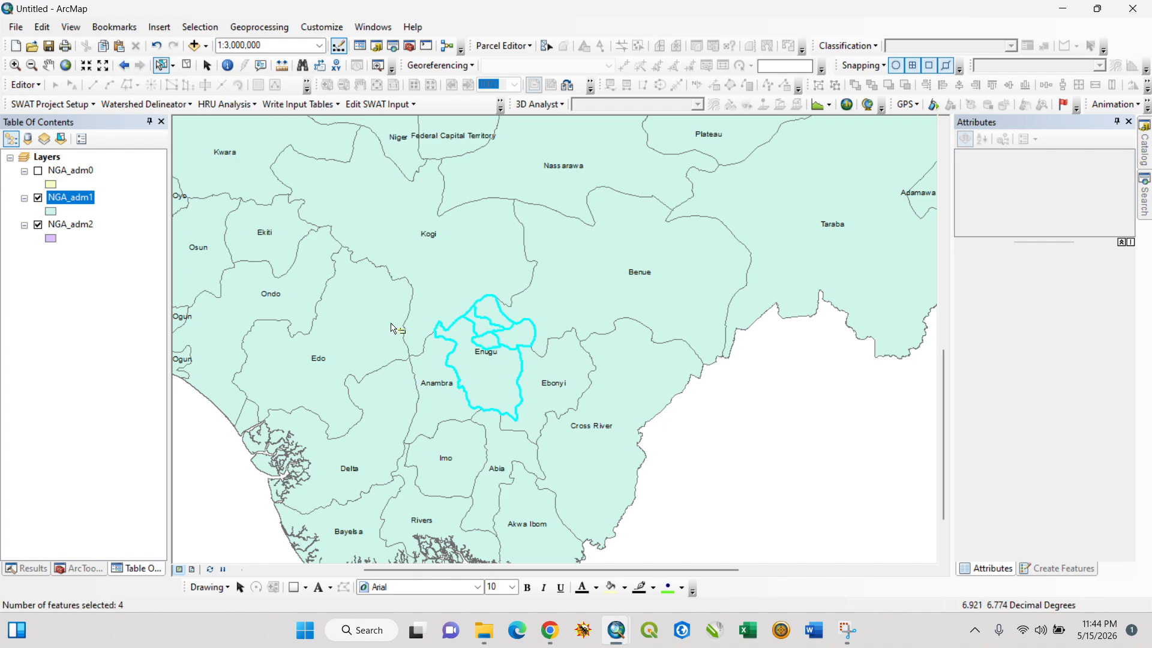
{"action": "left_click", "coordinate": [38, 225]}
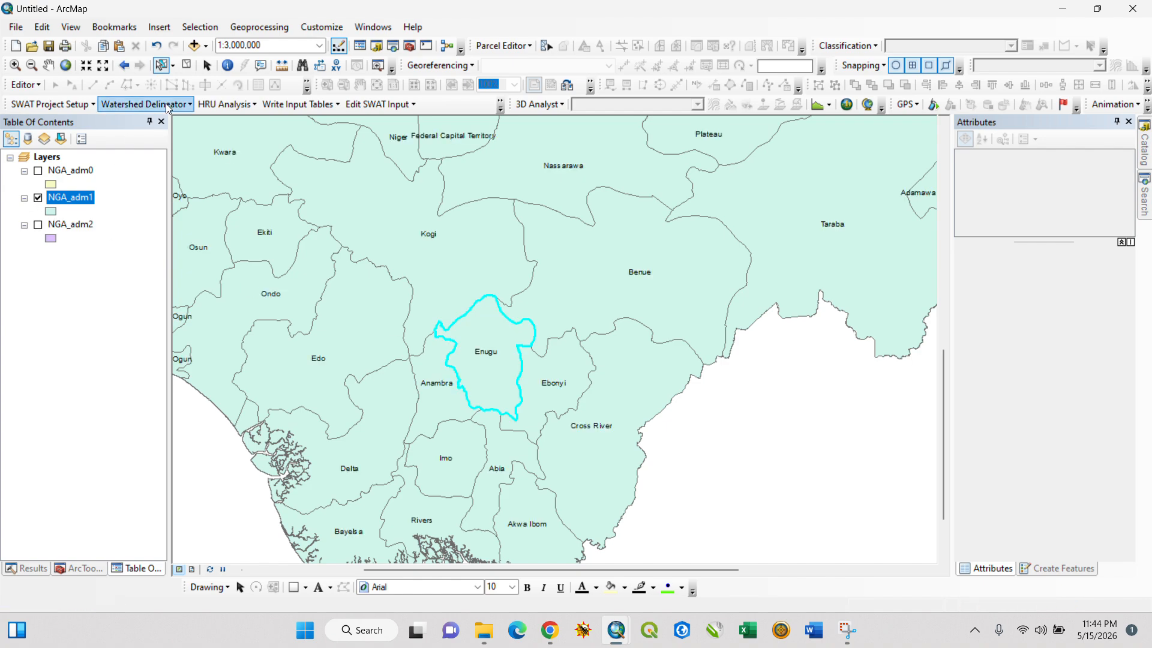
{"action": "left_click", "coordinate": [182, 63]}
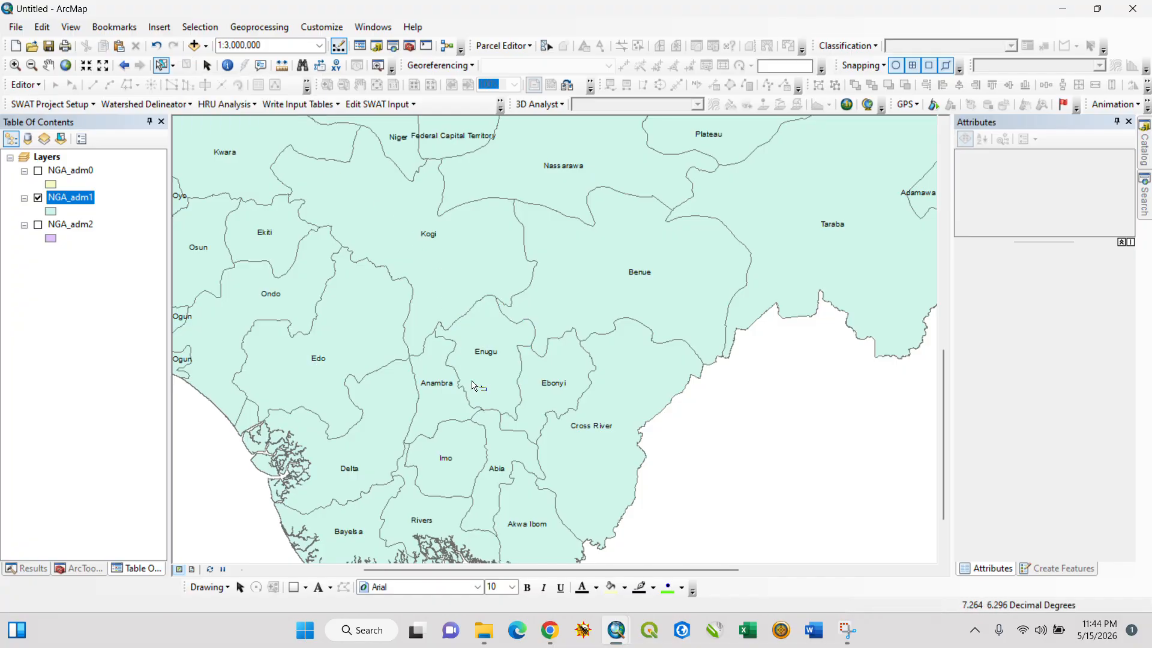
{"action": "left_click", "coordinate": [483, 339]}
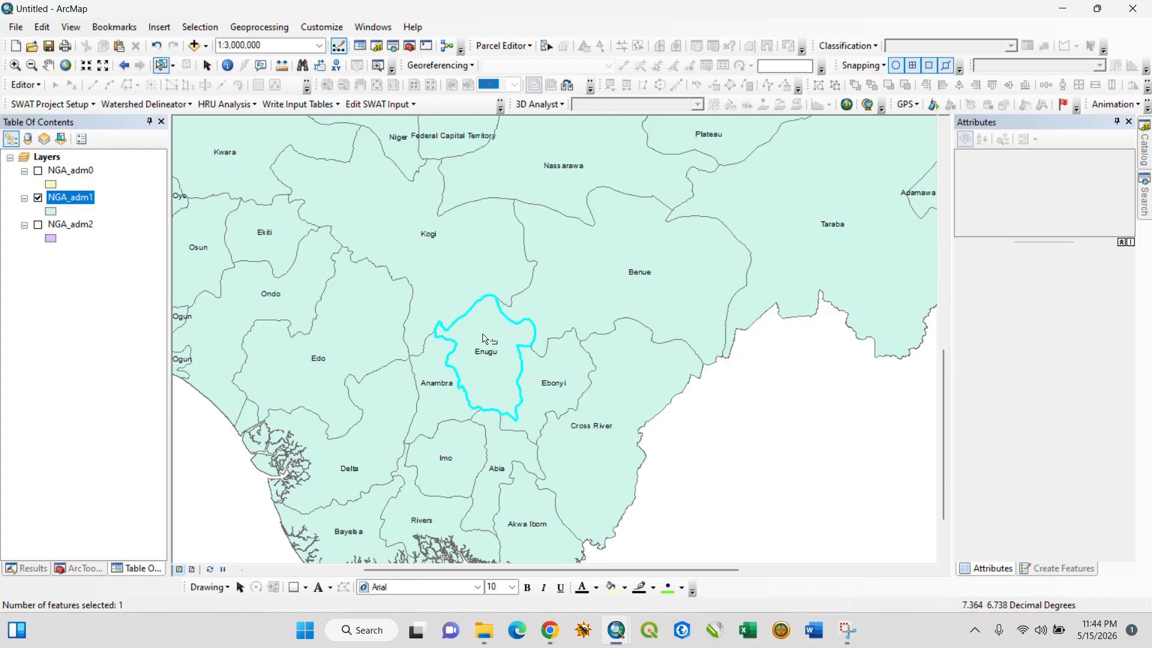
Start exporting the selected NGA_adm1 feature and browse the output location to the Mapping folder in C:\GIS Projects\Tutorial.
{"action": "right_click", "coordinate": [64, 205]}
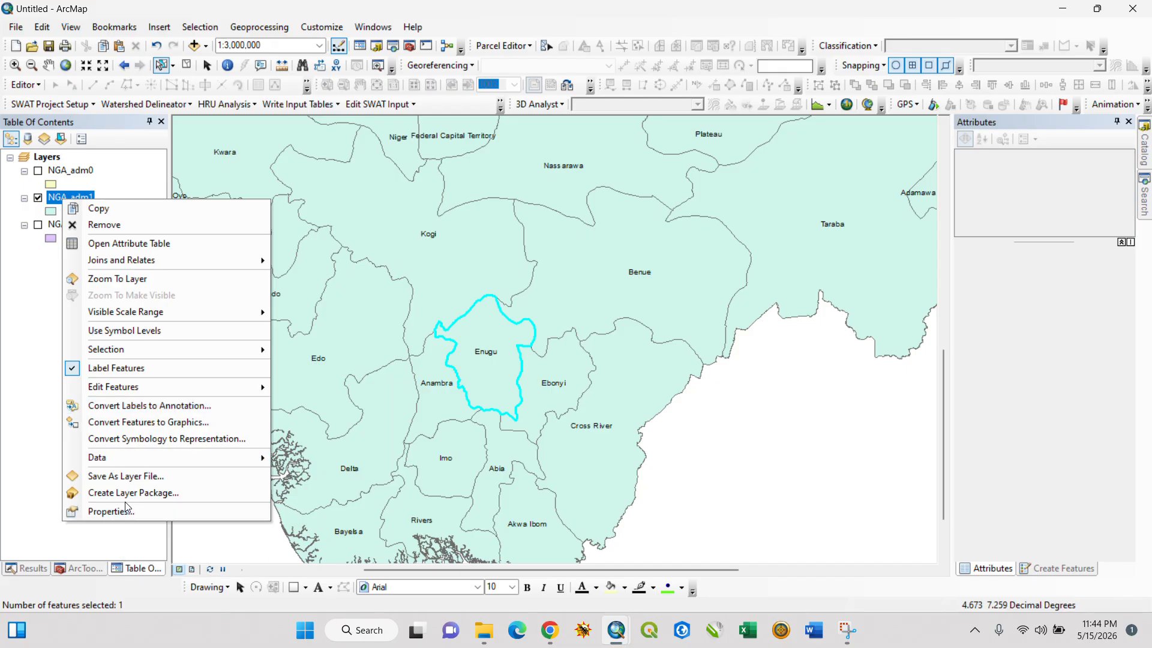
{"action": "mouse_move", "coordinate": [164, 459]}
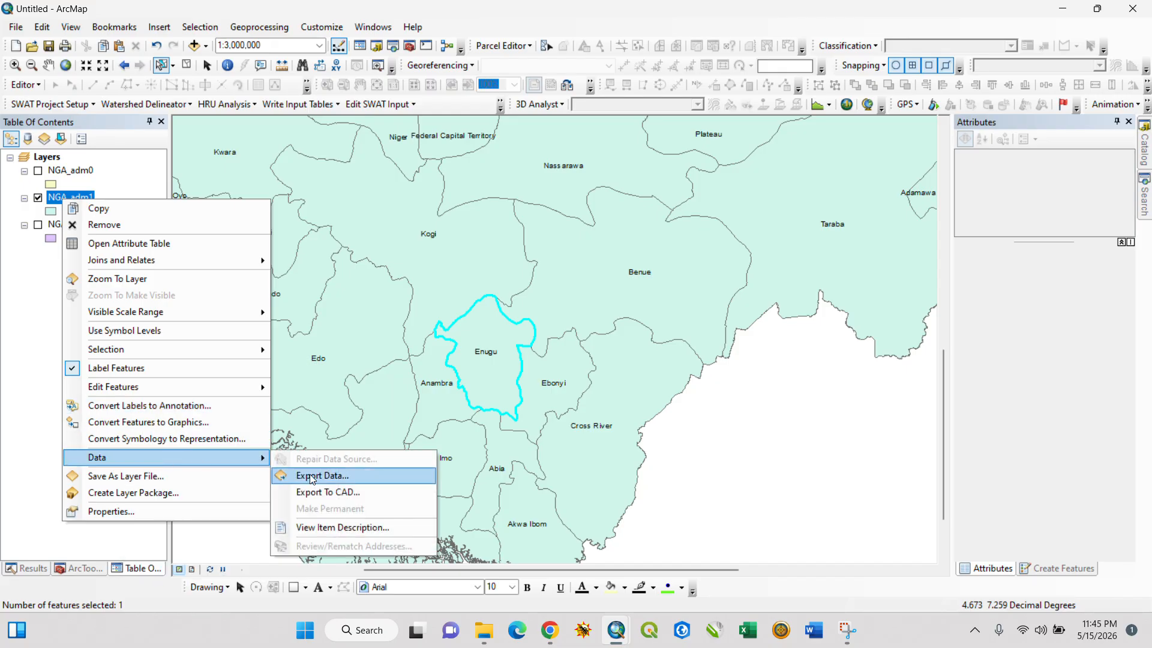
{"action": "left_click", "coordinate": [312, 478]}
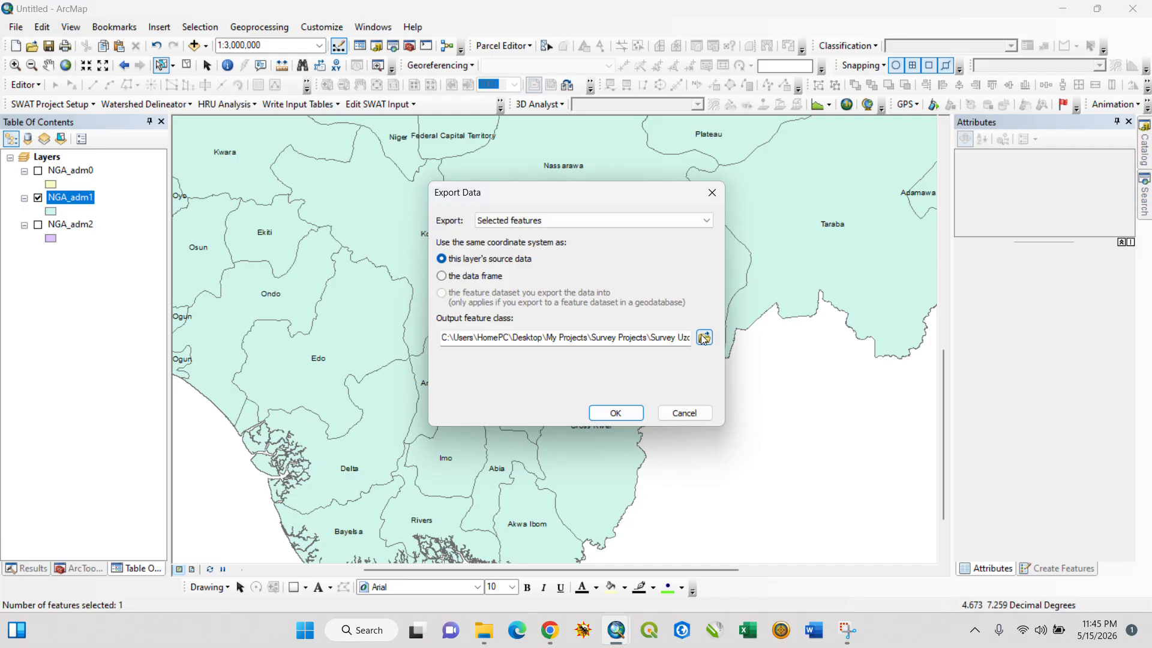
{"action": "left_click", "coordinate": [704, 339]}
{"action": "left_click", "coordinate": [546, 217]}
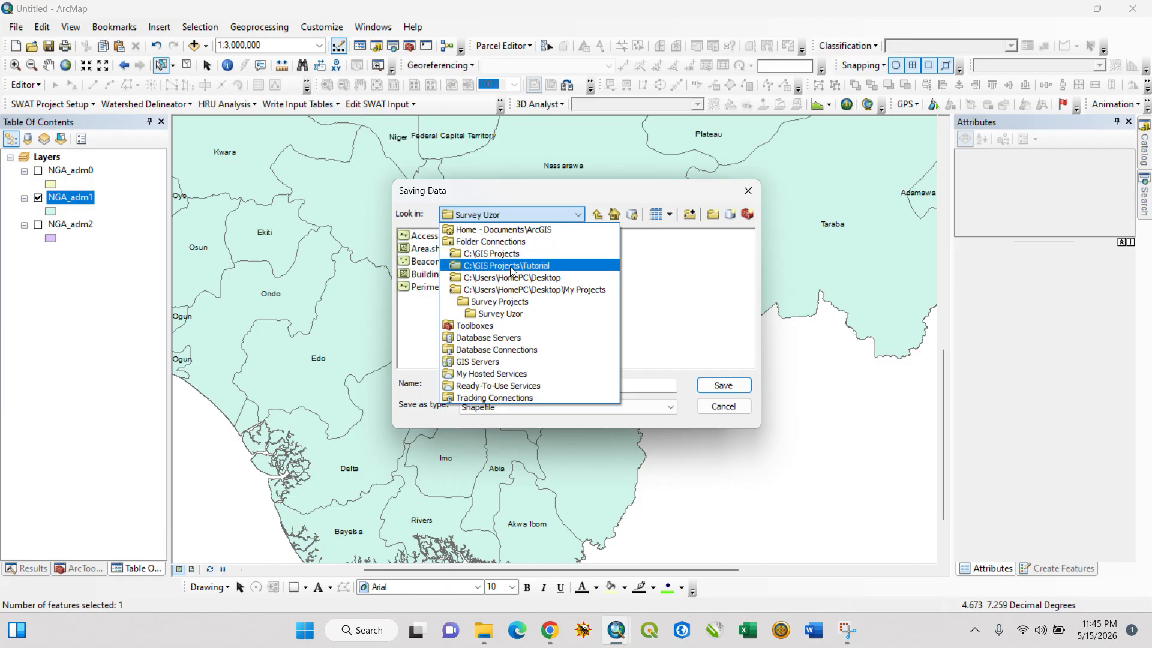
{"action": "left_click", "coordinate": [512, 265]}
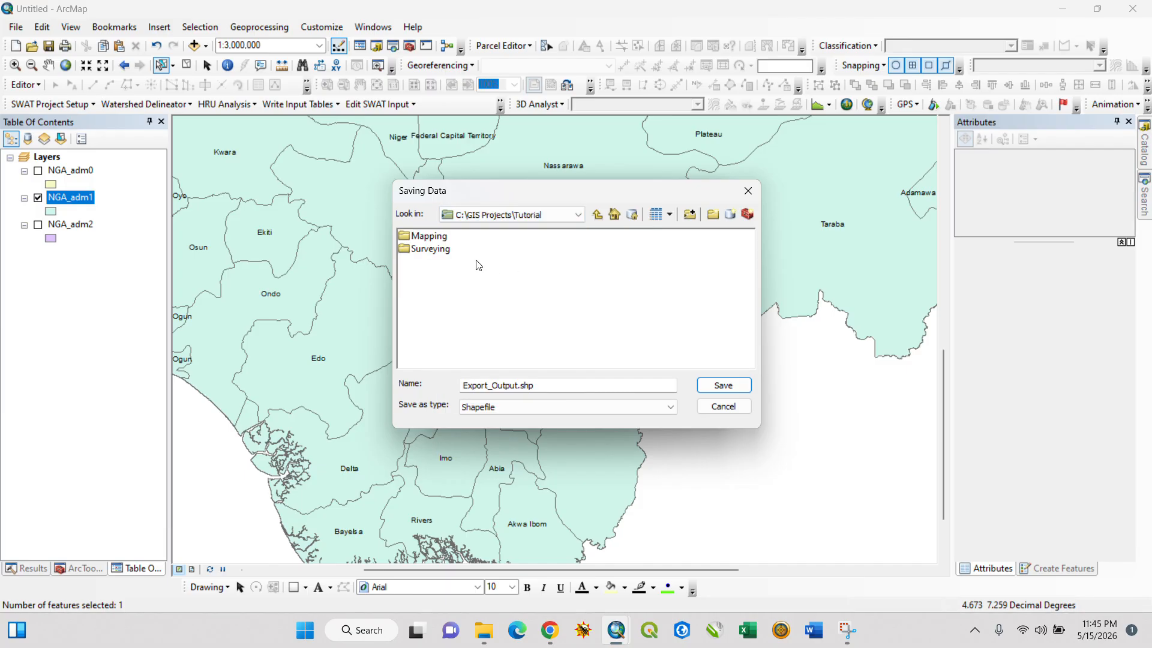
{"action": "double_click", "coordinate": [431, 235]}
{"action": "double_click", "coordinate": [432, 236]}
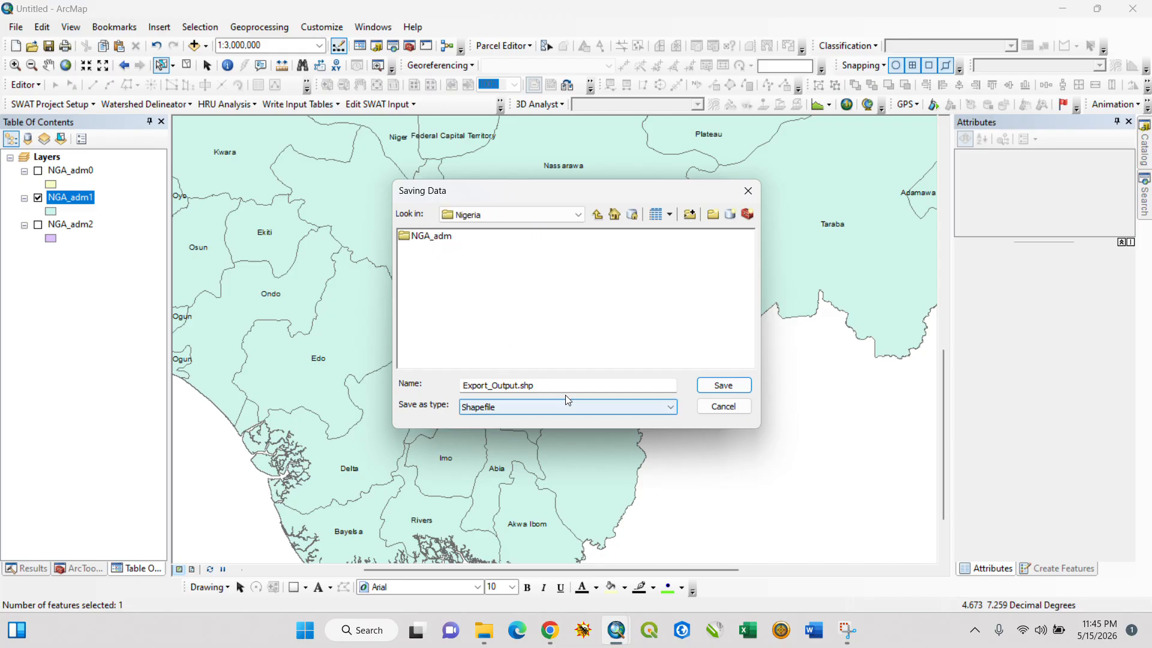
{"action": "left_click_drag", "start_coordinate": [548, 387], "coordinate": [423, 388]}
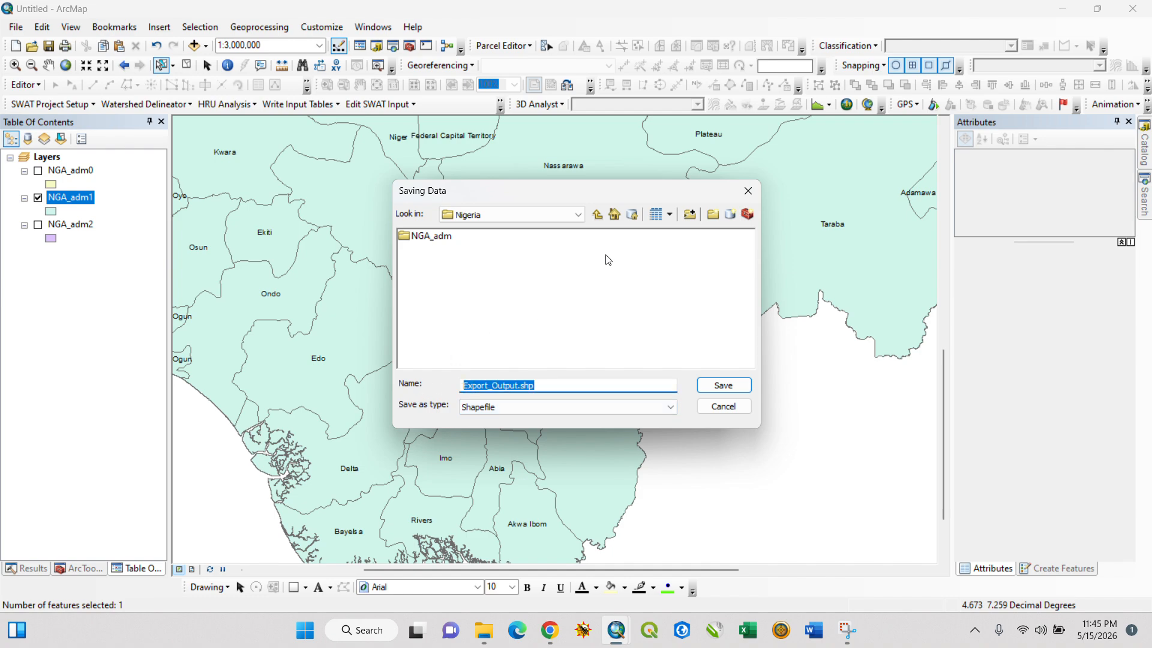
{"action": "left_click", "coordinate": [597, 215]}
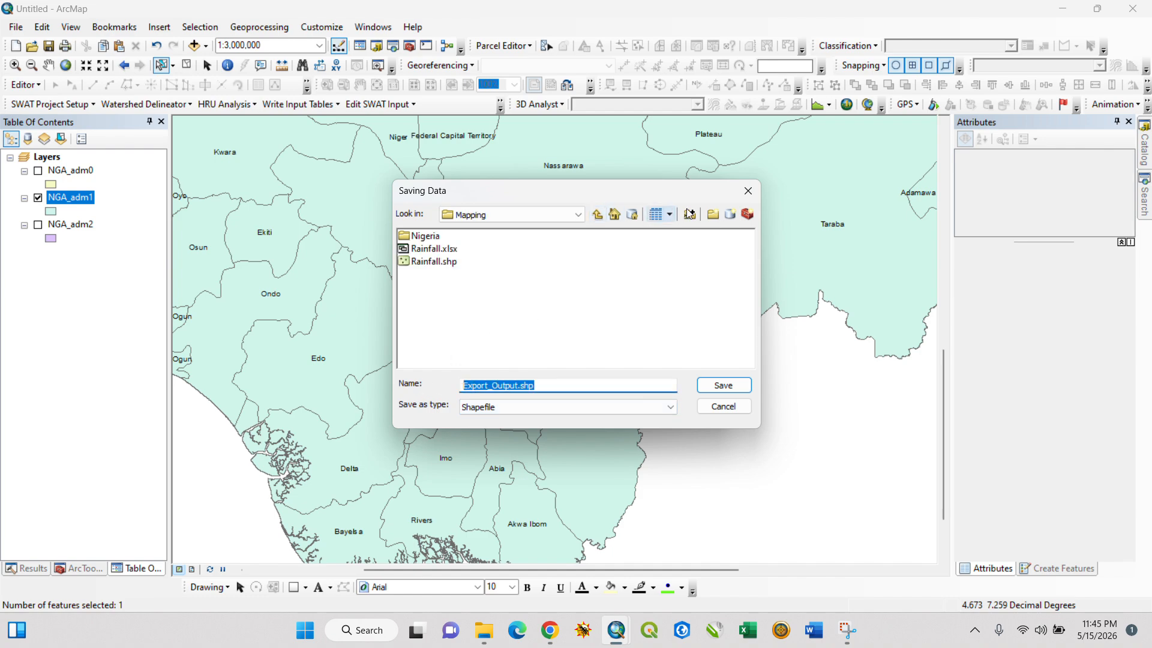
Create a folder named Enugu State inside Mapping and open it as the export destination.
{"action": "left_click", "coordinate": [713, 215]}
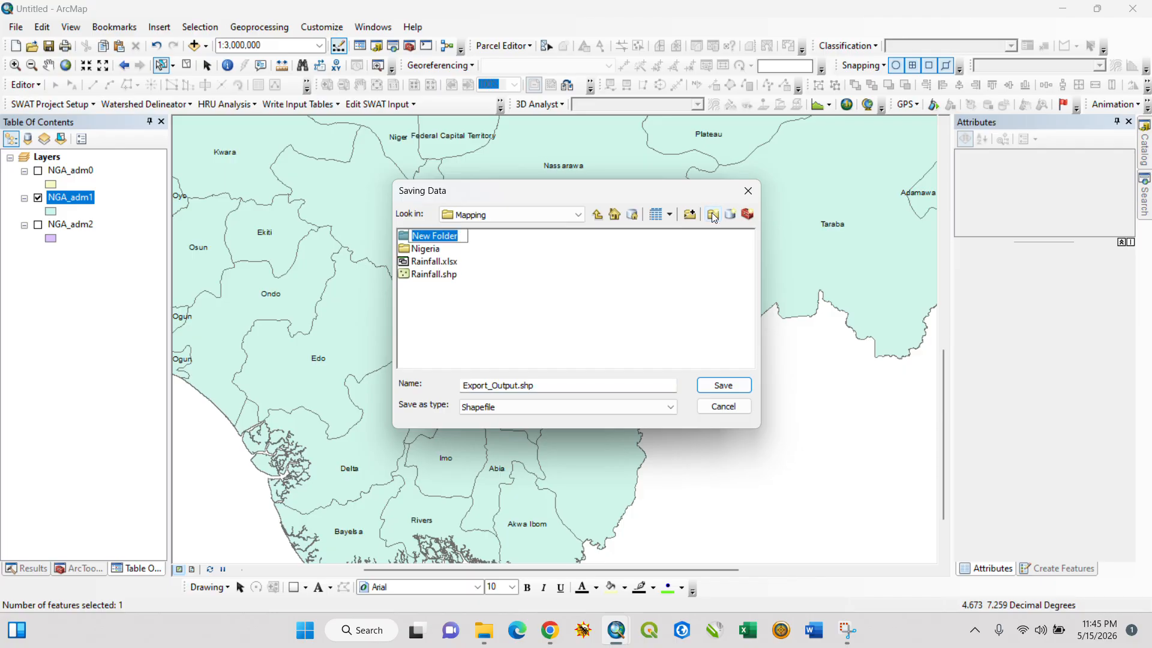
{"action": "type", "text": "Enugu State"}
{"action": "left_click", "coordinate": [602, 282]}
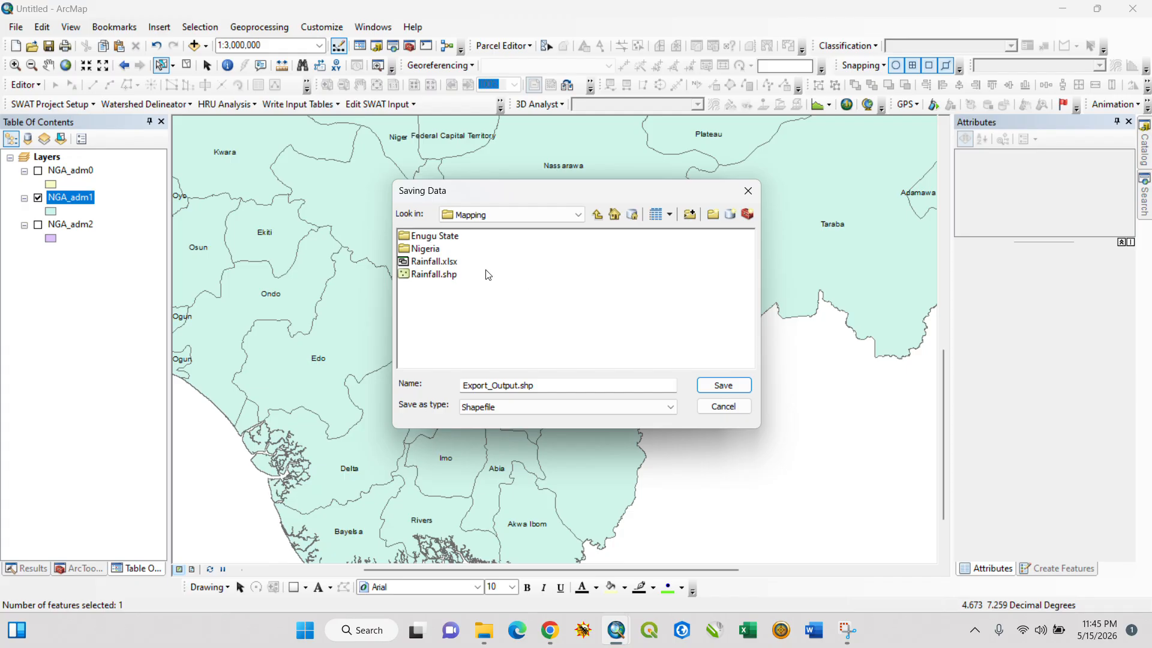
{"action": "double_click", "coordinate": [441, 235]}
Export the selected feature as a shapefile named State Boundary and add it to the map as a layer.
{"action": "left_click_drag", "start_coordinate": [551, 382], "coordinate": [374, 394]}
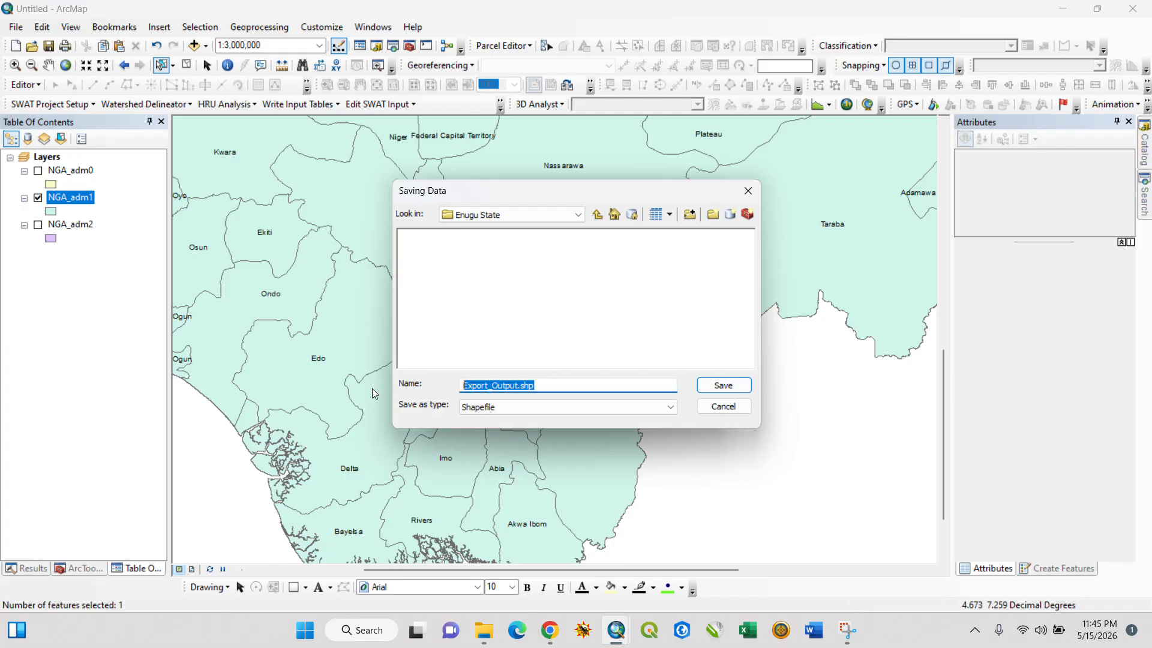
{"action": "type", "text": "State Boundary"}
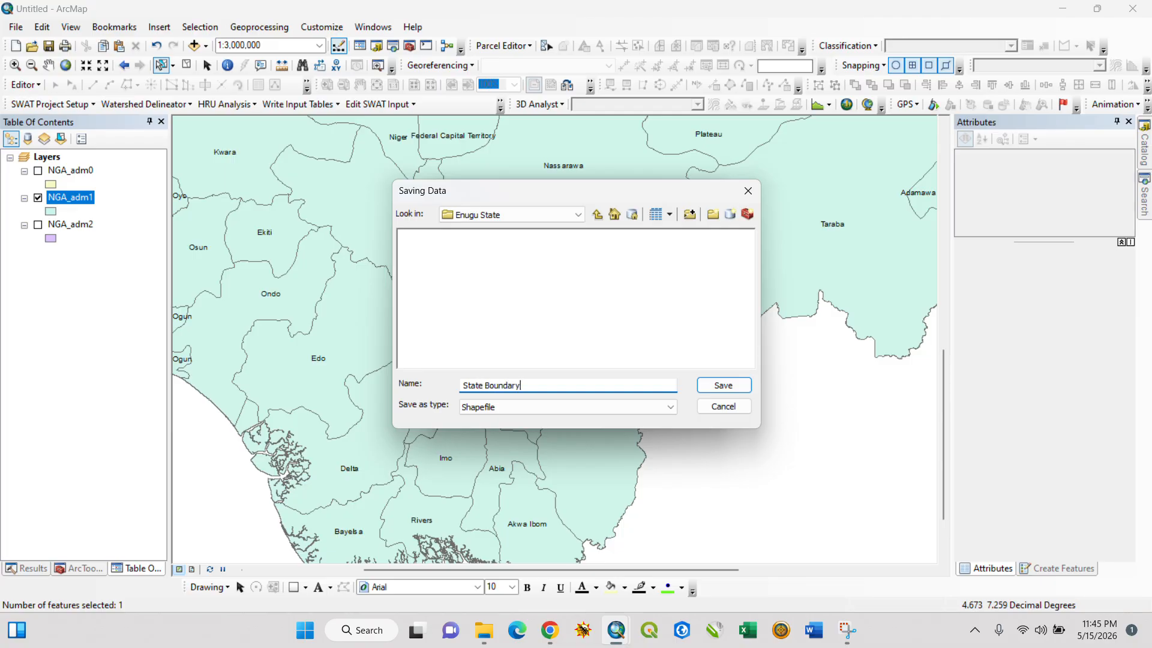
{"action": "left_click", "coordinate": [707, 385]}
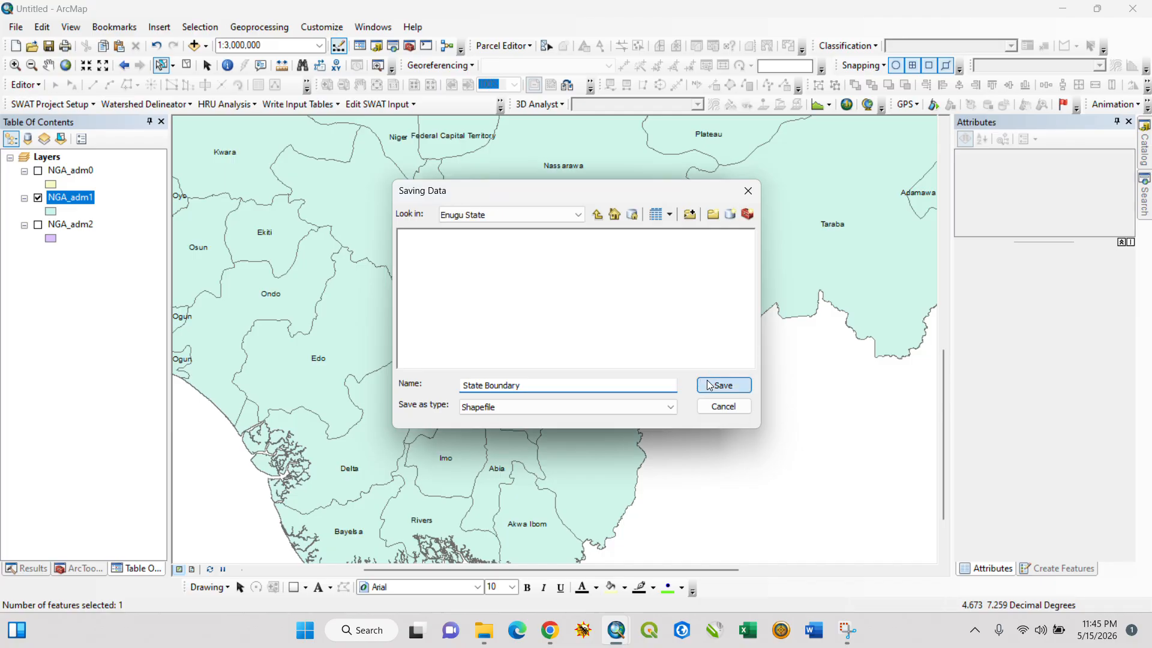
{"action": "left_click", "coordinate": [623, 412]}
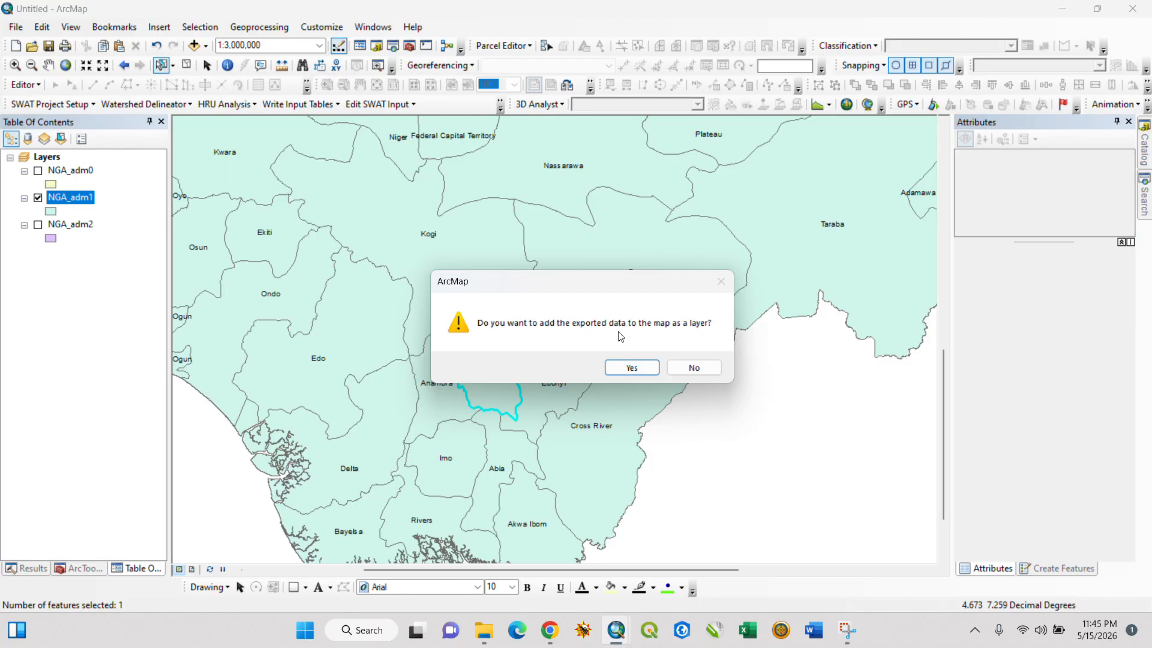
{"action": "left_click", "coordinate": [632, 367]}
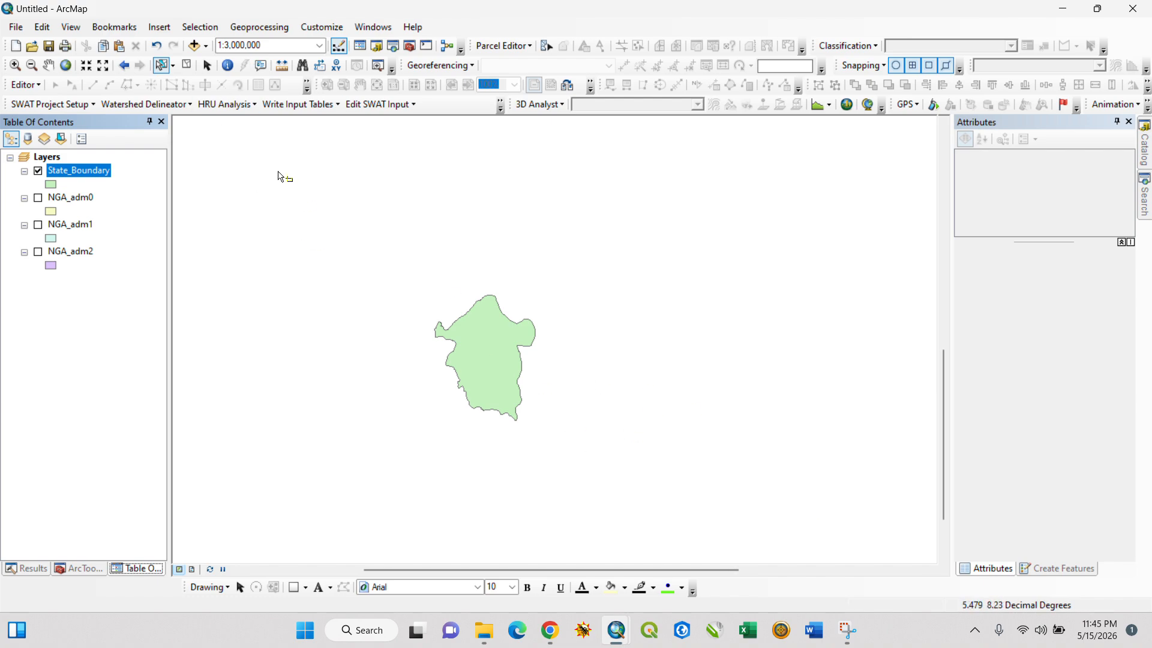
Display the NGA_adm2 layer beneath State_Boundary and toggle State_Boundary to compare them, leaving both layers displayed.
{"action": "left_click", "coordinate": [189, 64]}
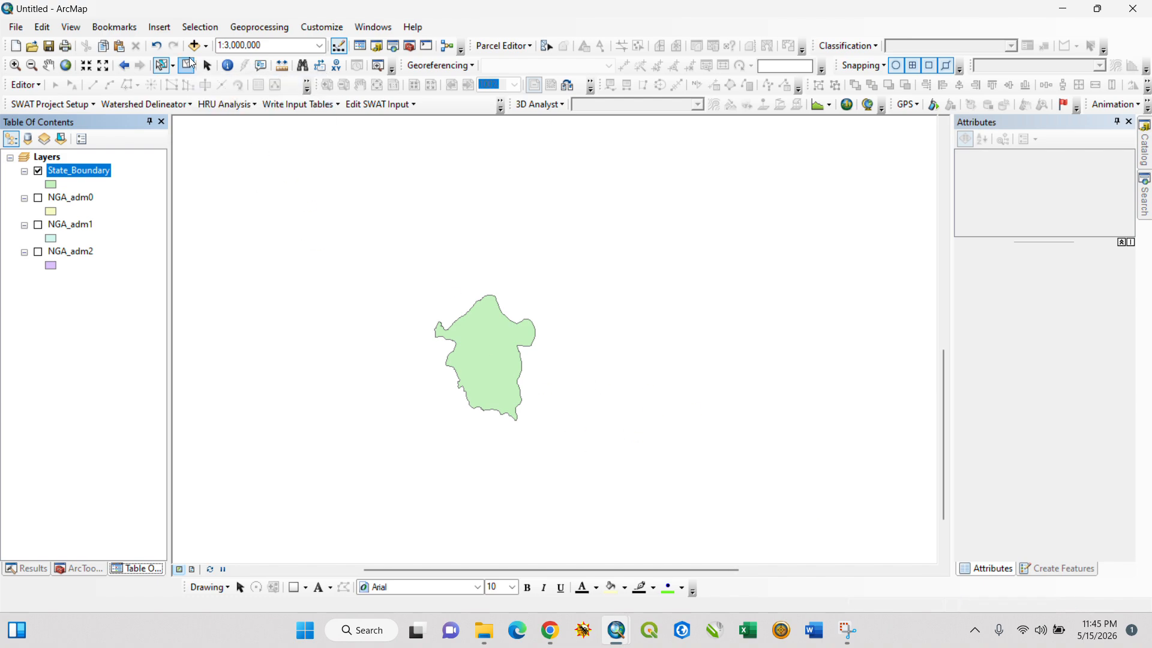
{"action": "left_click", "coordinate": [39, 253]}
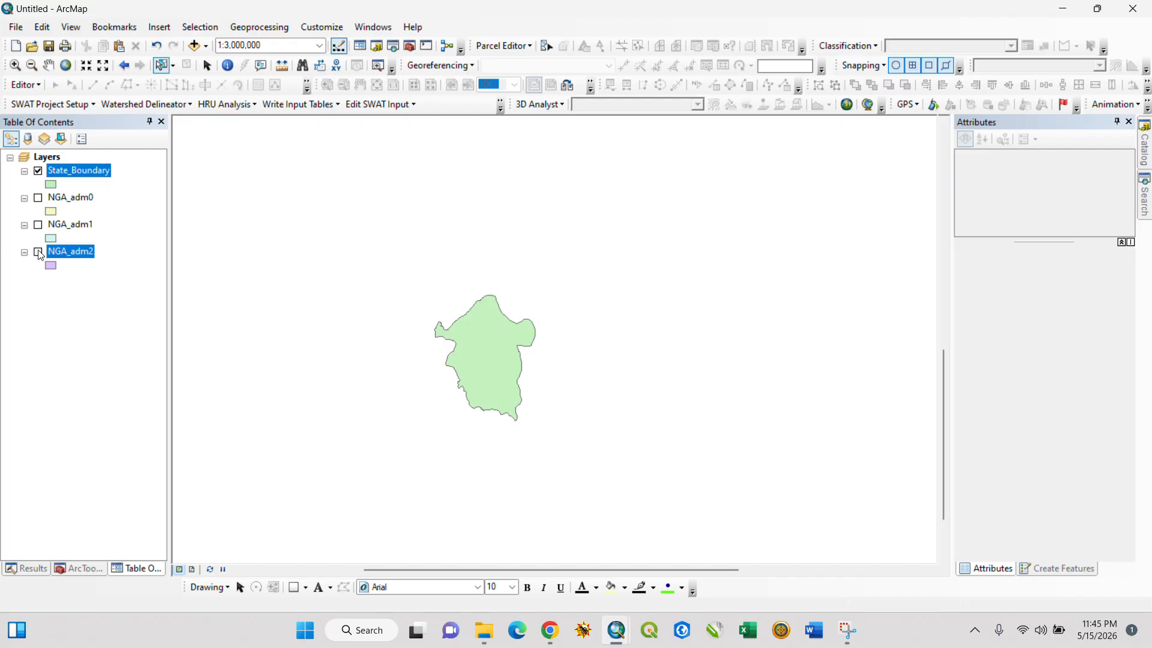
{"action": "left_click", "coordinate": [39, 172]}
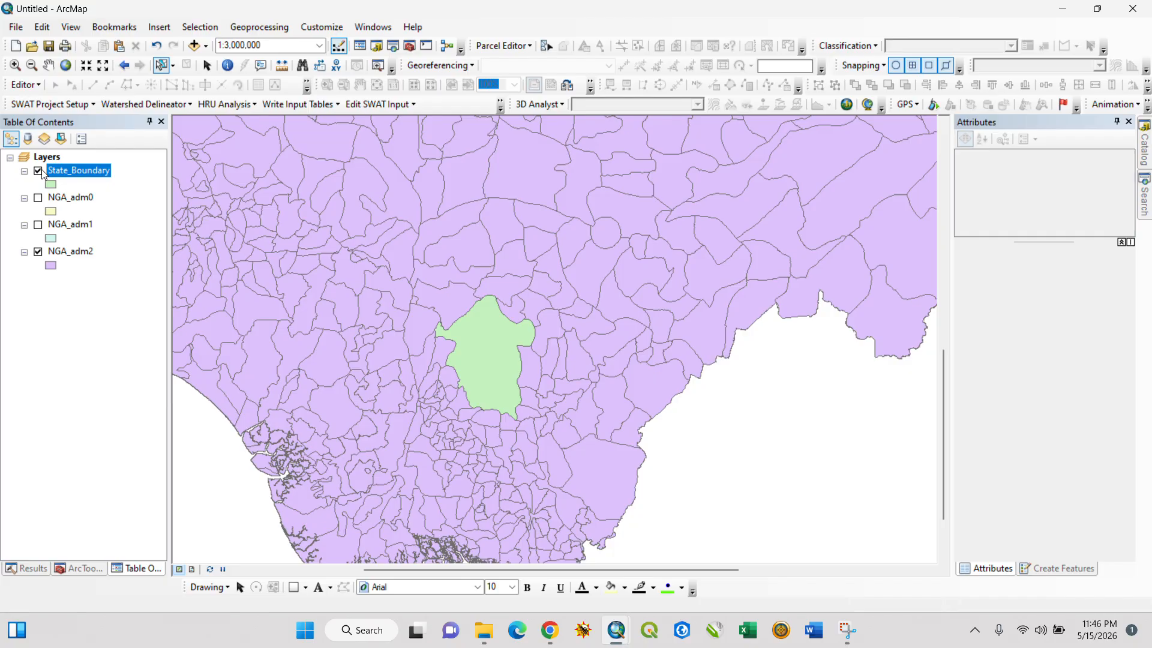
Open the Clip geoprocessing tool with NGA_adm2 as the input features and State_Boundary as the clip features.
{"action": "left_click", "coordinate": [289, 30]}
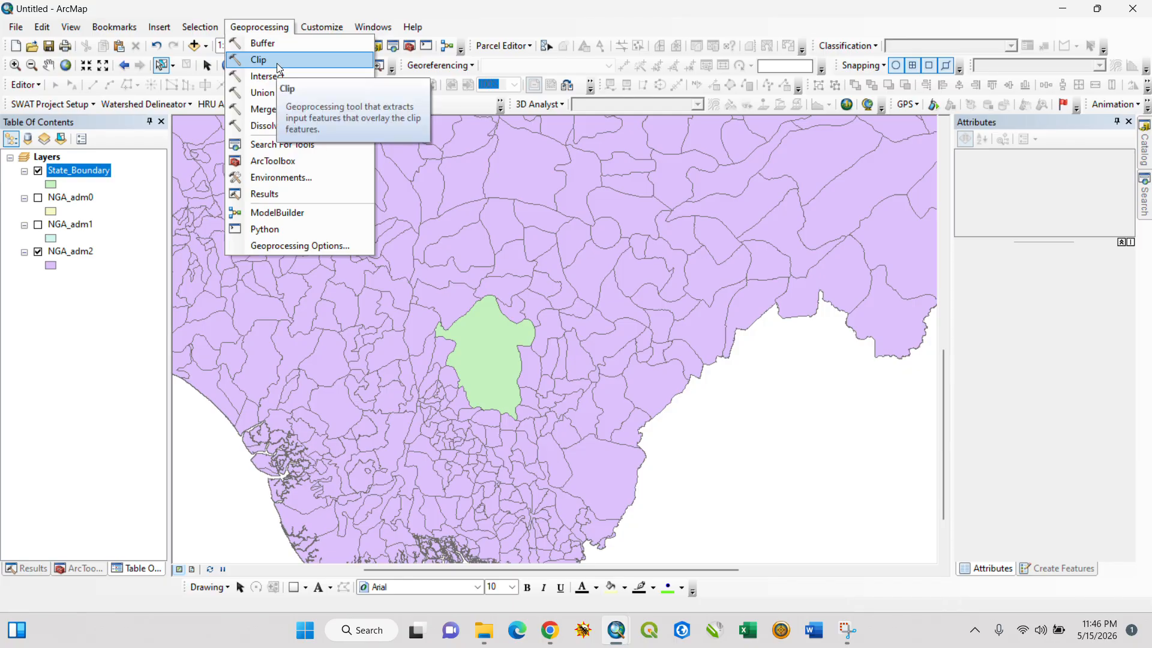
{"action": "left_click", "coordinate": [276, 60]}
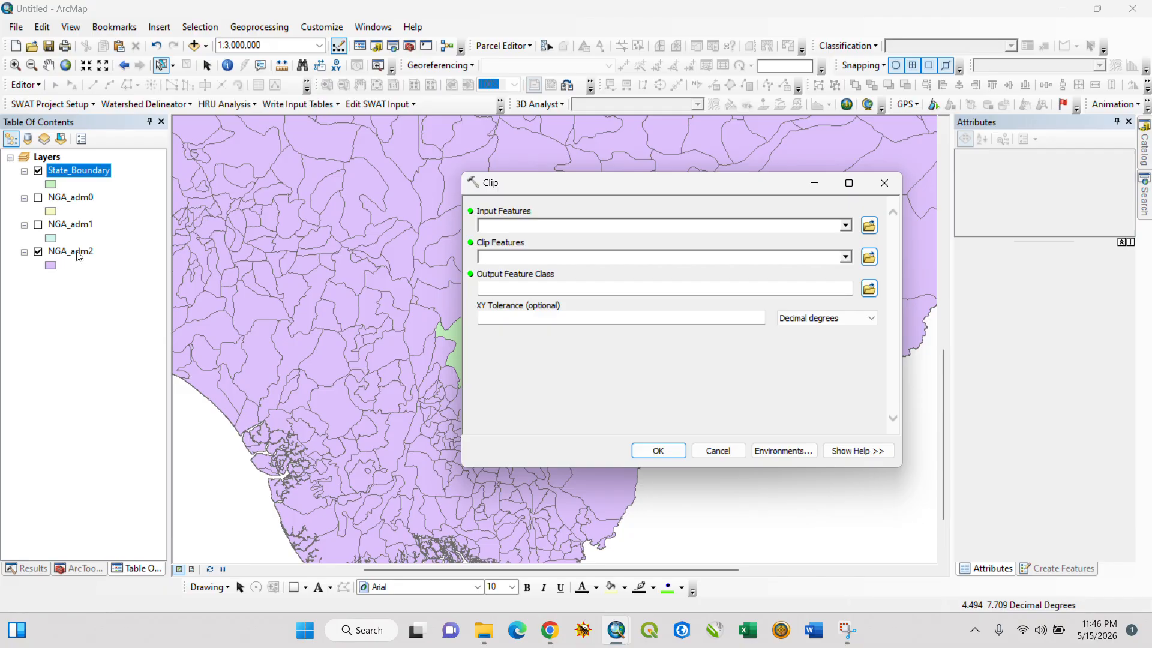
{"action": "left_click", "coordinate": [845, 225]}
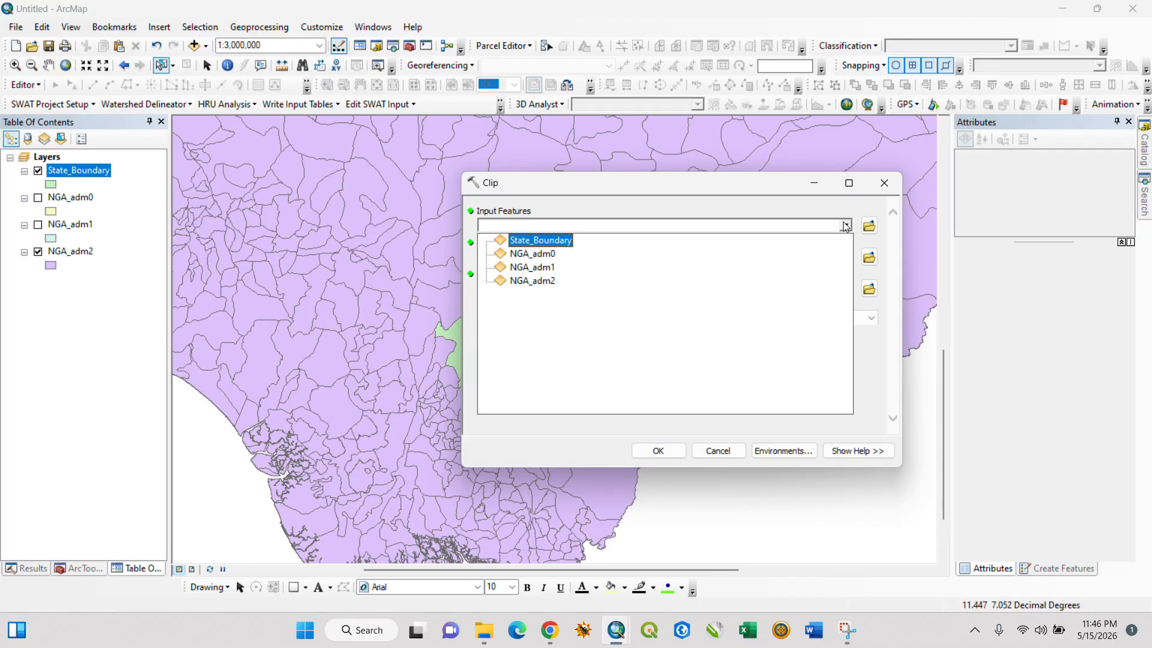
{"action": "left_click", "coordinate": [535, 280]}
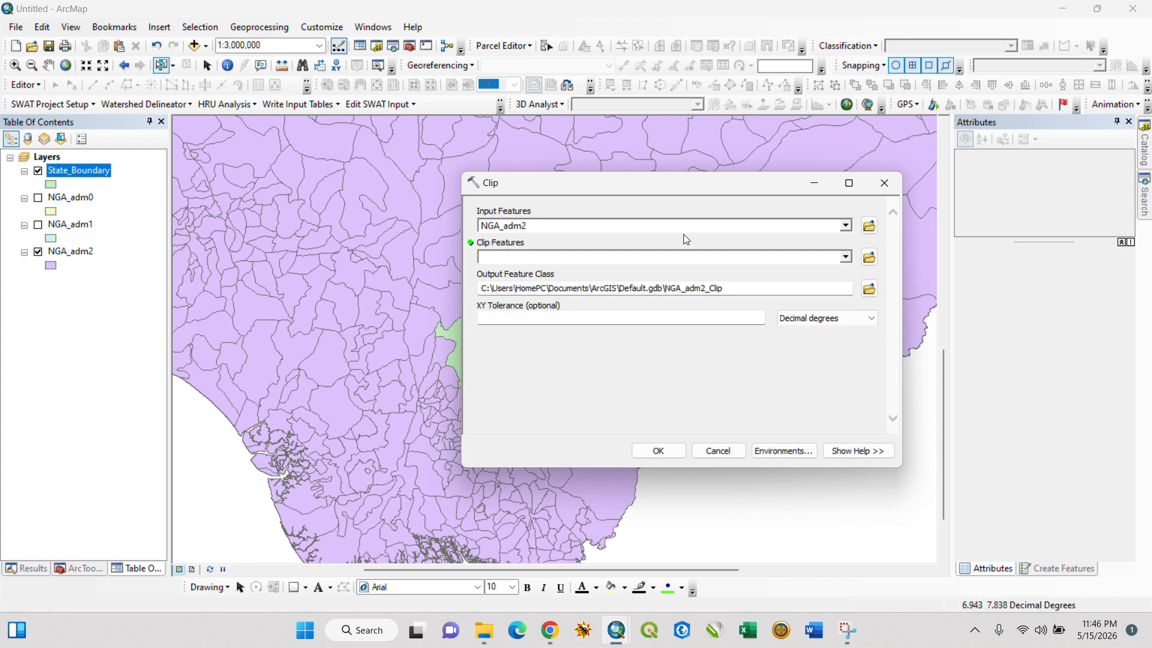
{"action": "left_click", "coordinate": [846, 259]}
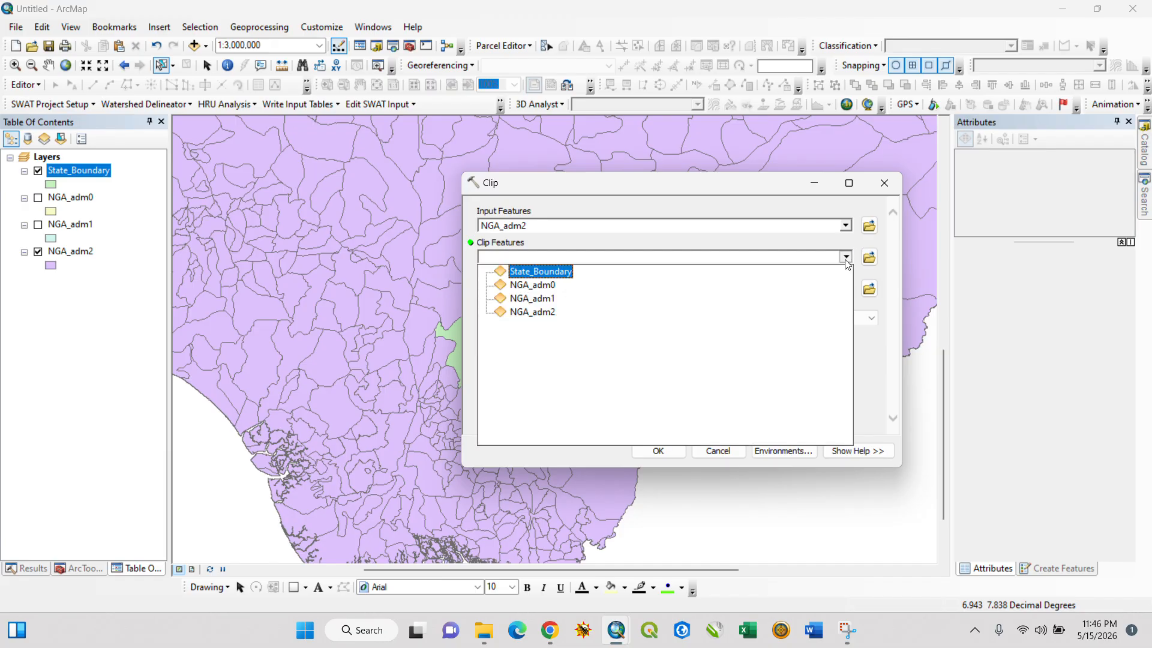
{"action": "left_click", "coordinate": [528, 272]}
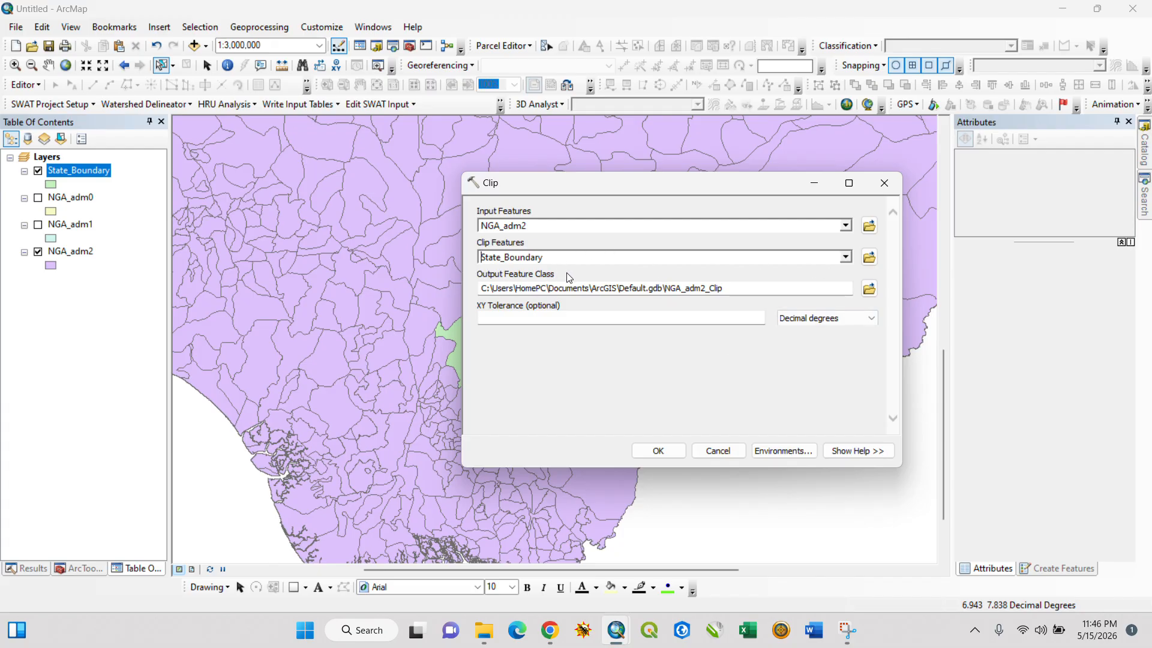
Choose the Enugu State folder inside Tutorial\Mapping as the location for the clip output feature class.
{"action": "left_click", "coordinate": [869, 288]}
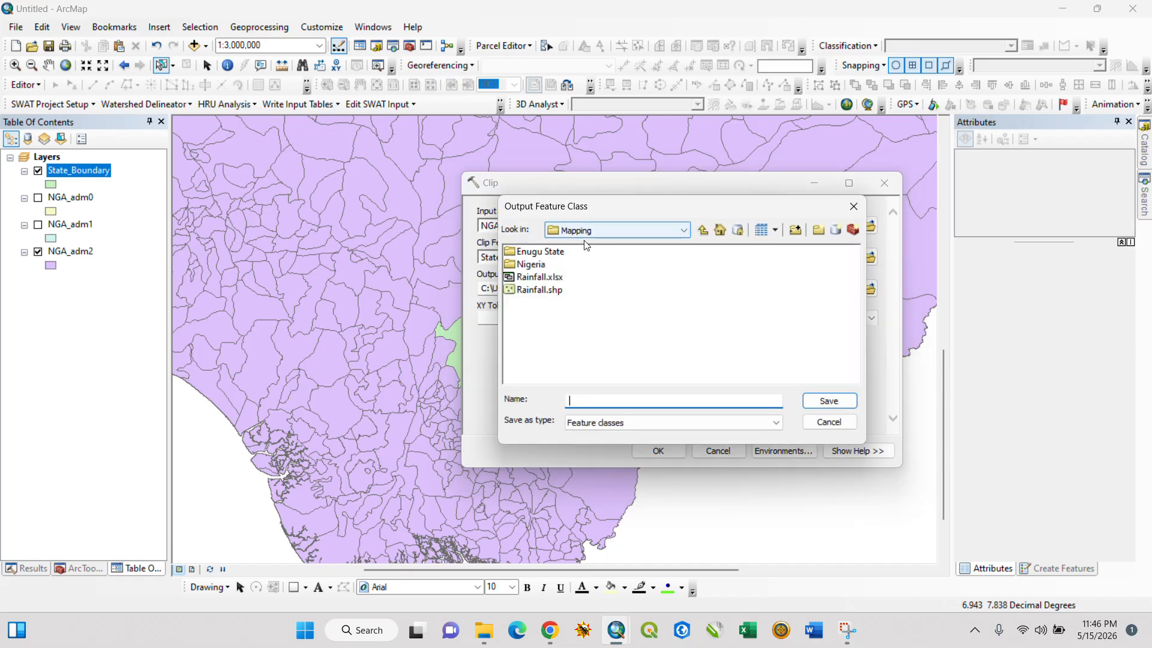
{"action": "double_click", "coordinate": [538, 251]}
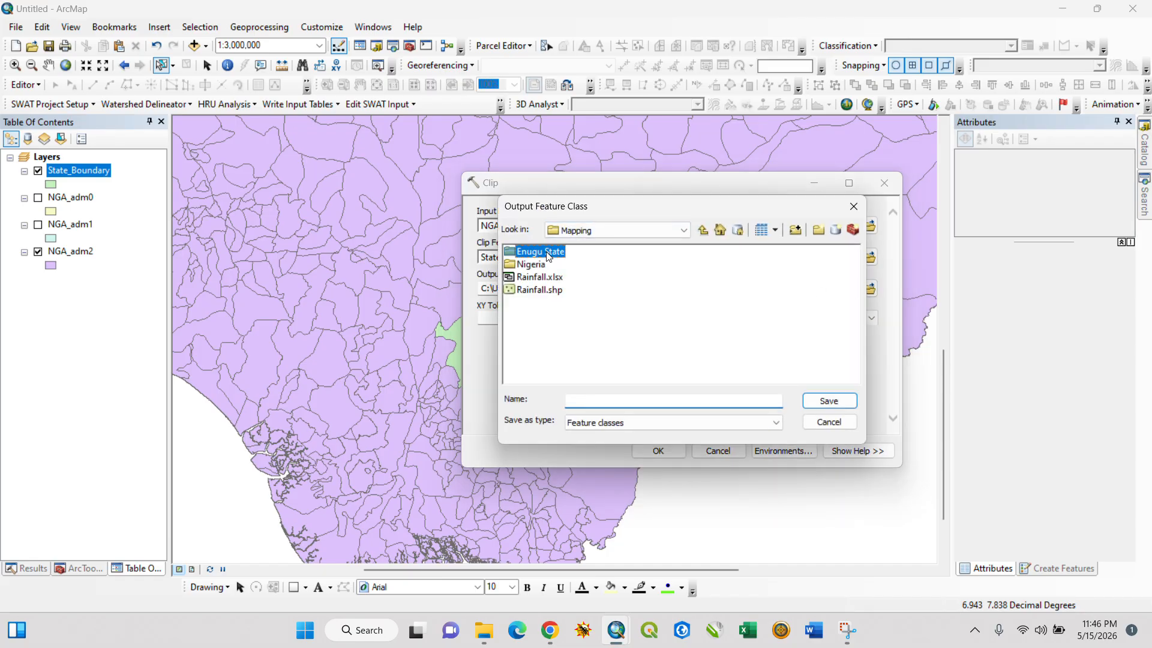
{"action": "left_click", "coordinate": [601, 230]}
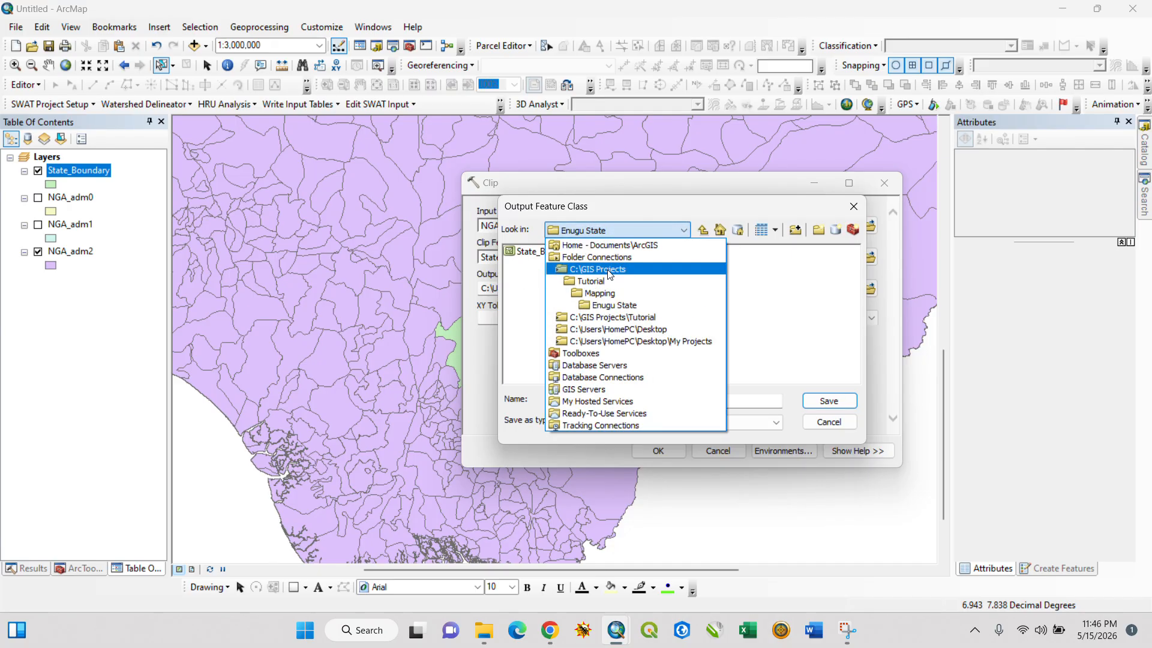
{"action": "left_click", "coordinate": [607, 281]}
{"action": "left_click", "coordinate": [530, 251]}
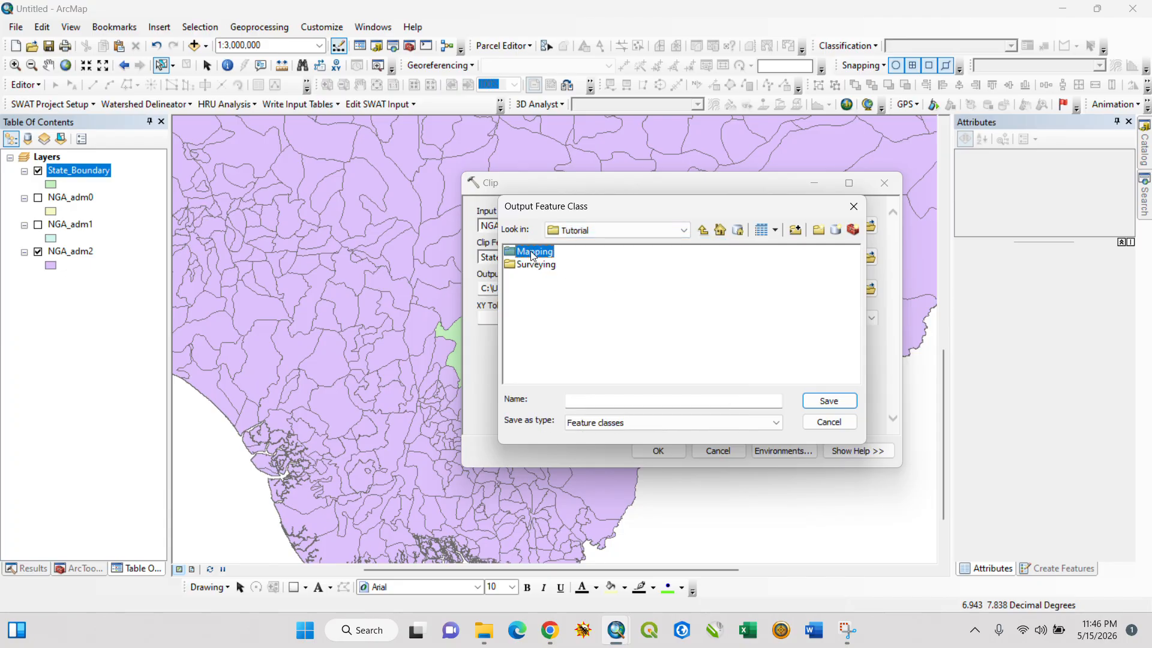
{"action": "double_click", "coordinate": [530, 251]}
{"action": "double_click", "coordinate": [549, 252]}
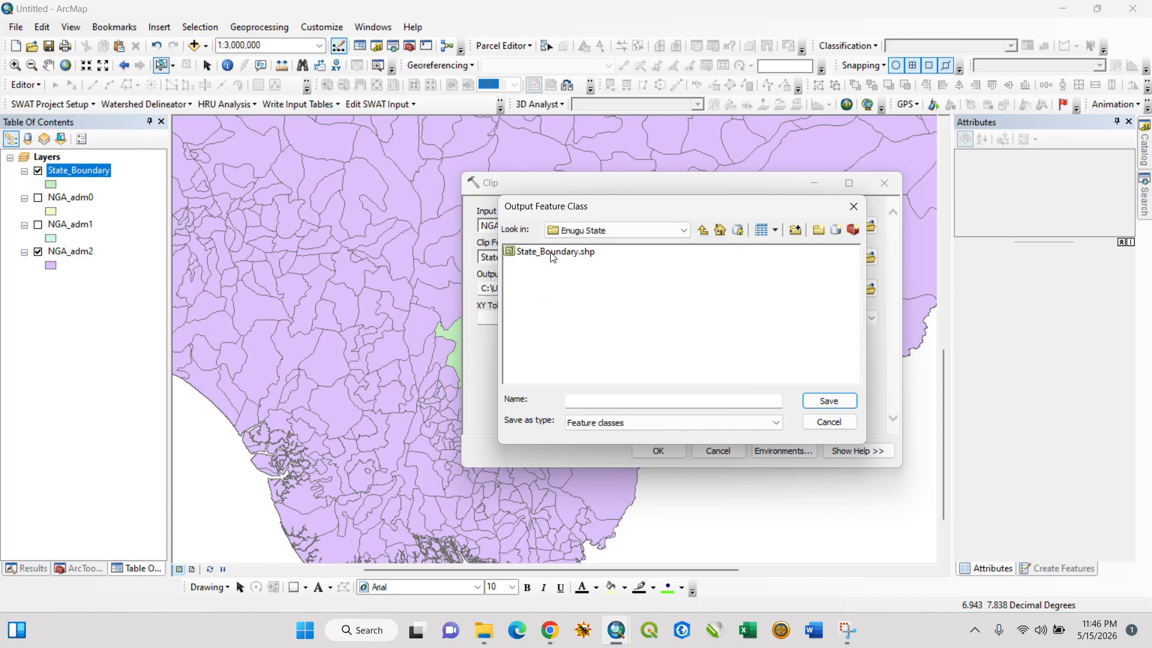
Name the clip output LGA Boundary and run the clip of NGA_adm2 to State_Boundary.
{"action": "left_click", "coordinate": [721, 403]}
{"action": "type", "text": "LGA Boundary"}
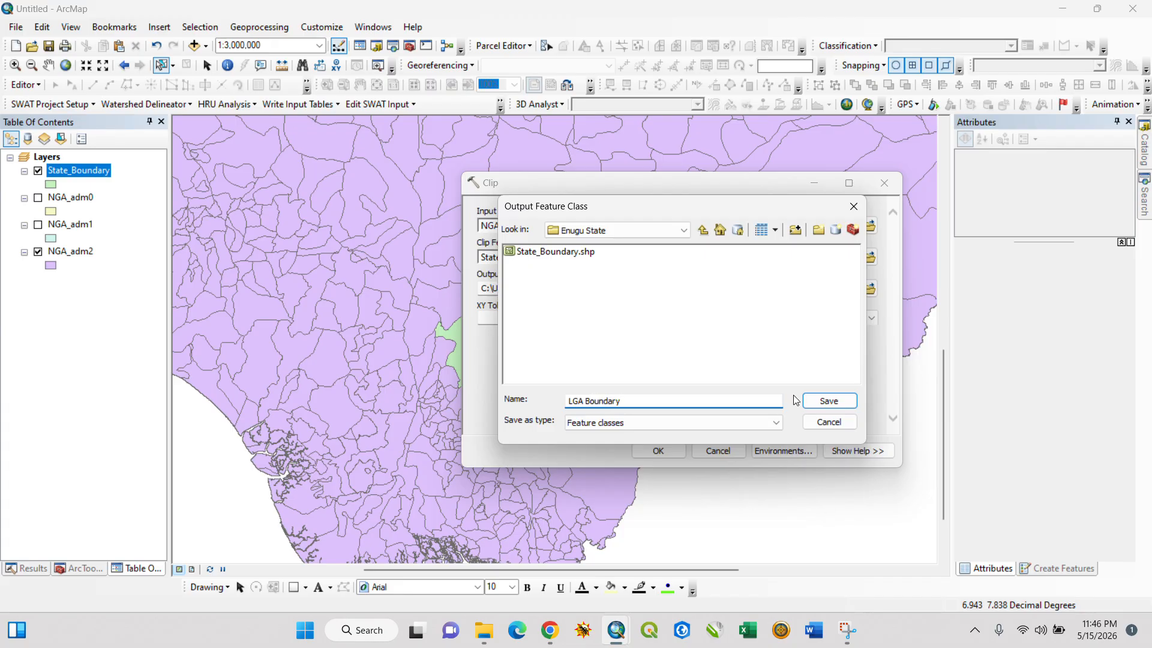
{"action": "left_click", "coordinate": [828, 402]}
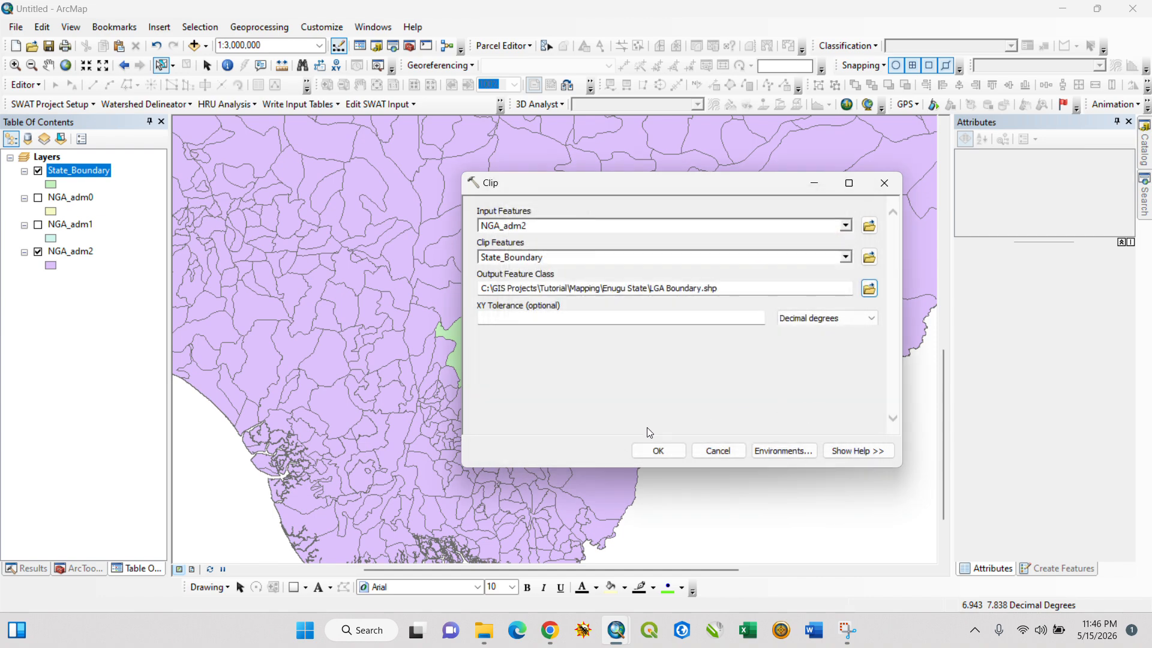
{"action": "left_click", "coordinate": [660, 456]}
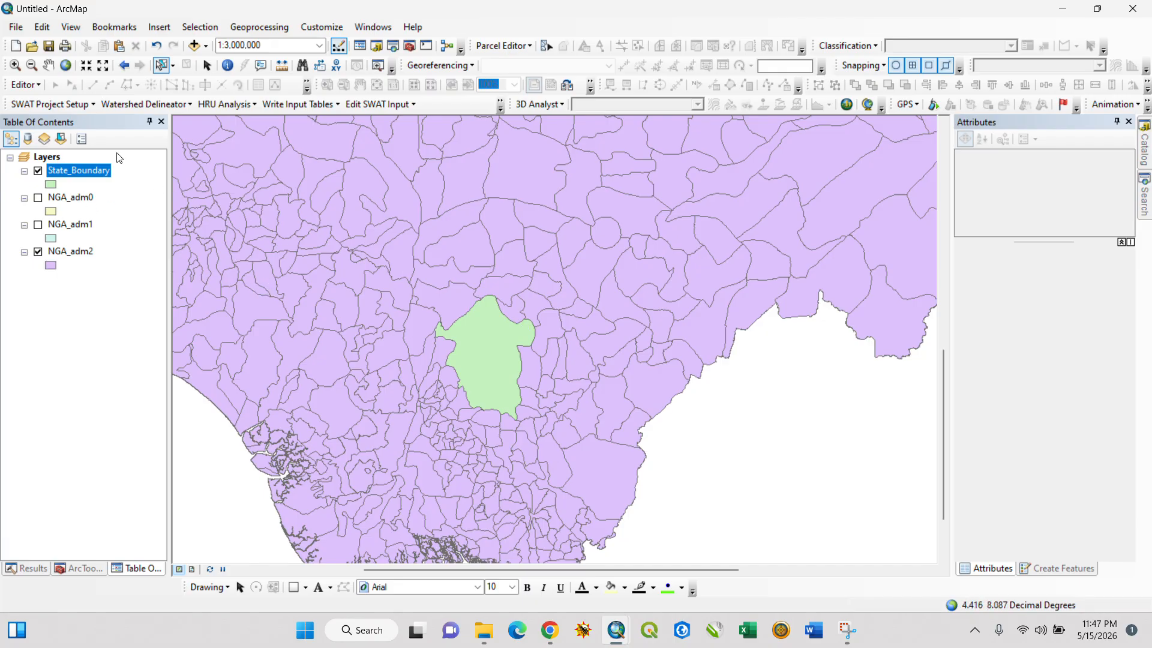
{"action": "left_click", "coordinate": [207, 64]}
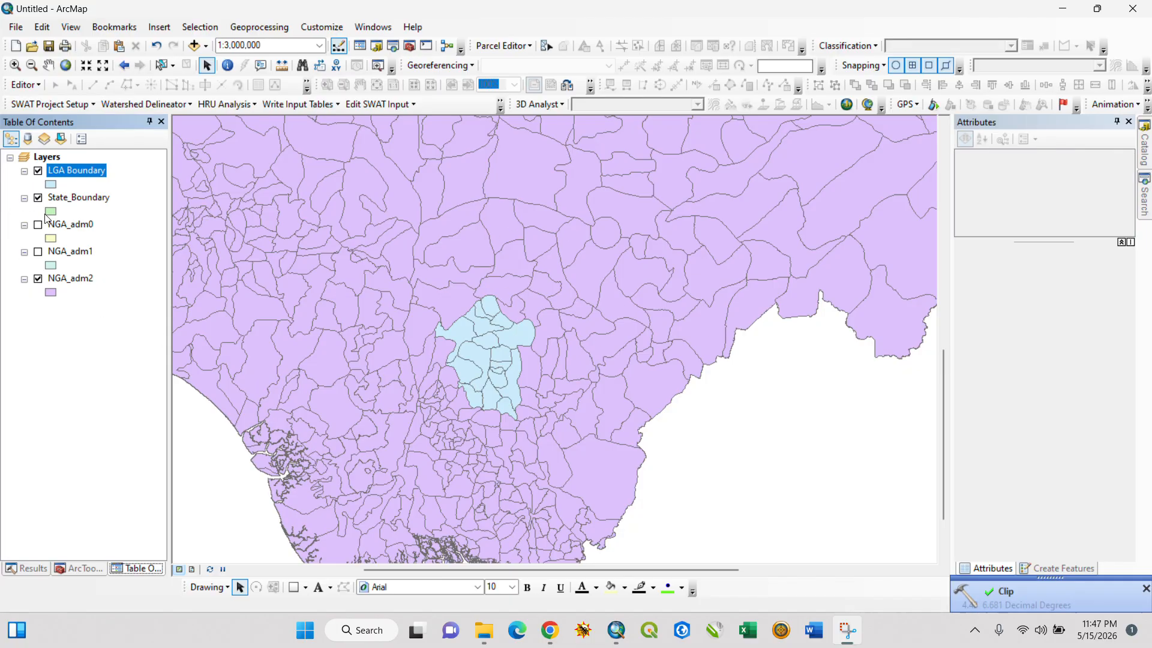
Remove the NGA_adm0, NGA_adm1 and NGA_adm2 layers from the map and place LGA Boundary beneath State_Boundary.
{"action": "left_click", "coordinate": [62, 225]}
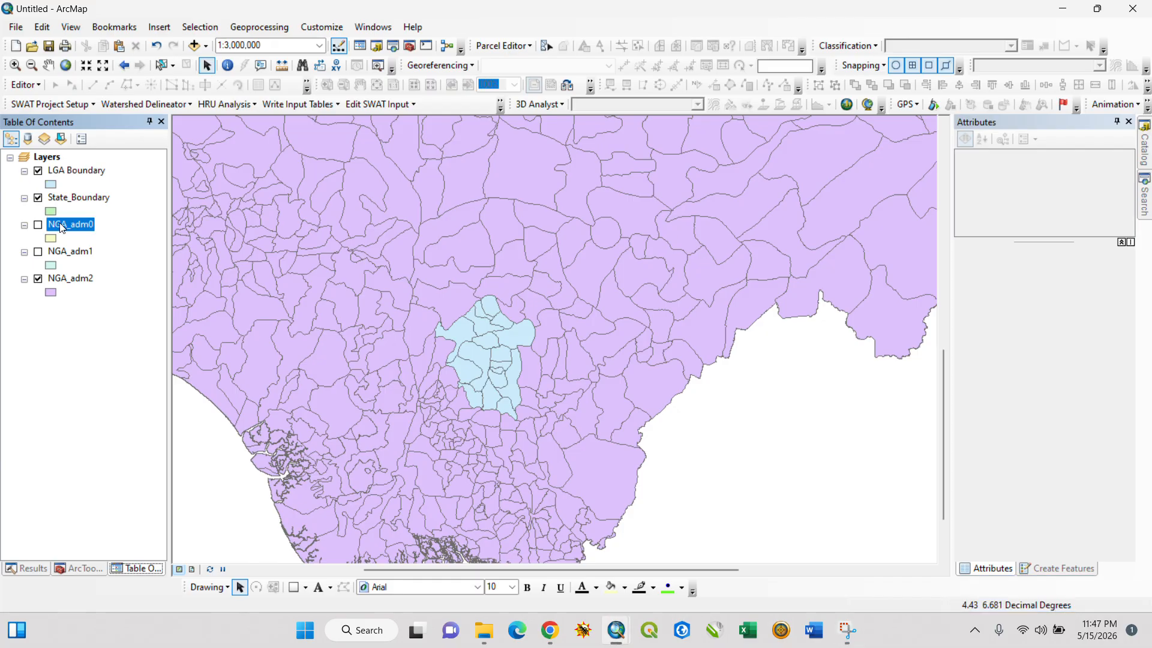
{"action": "left_click", "coordinate": [71, 253], "text": "ctrl"}
{"action": "left_click", "coordinate": [83, 281], "text": "ctrl"}
{"action": "right_click", "coordinate": [82, 278]}
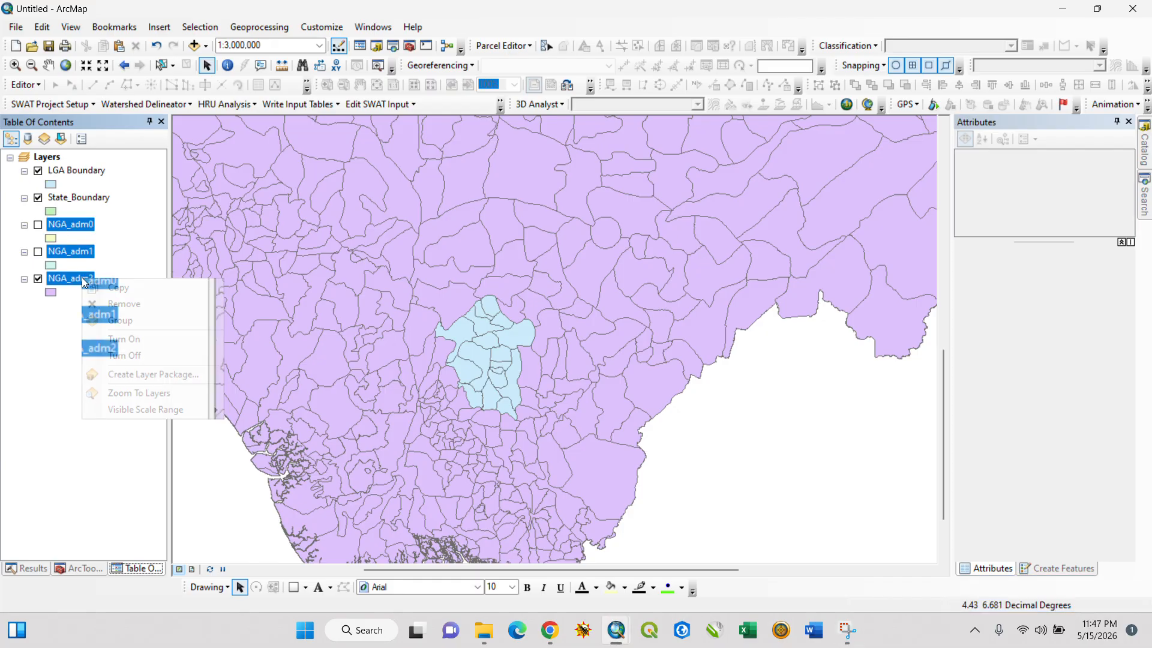
{"action": "left_click", "coordinate": [140, 305]}
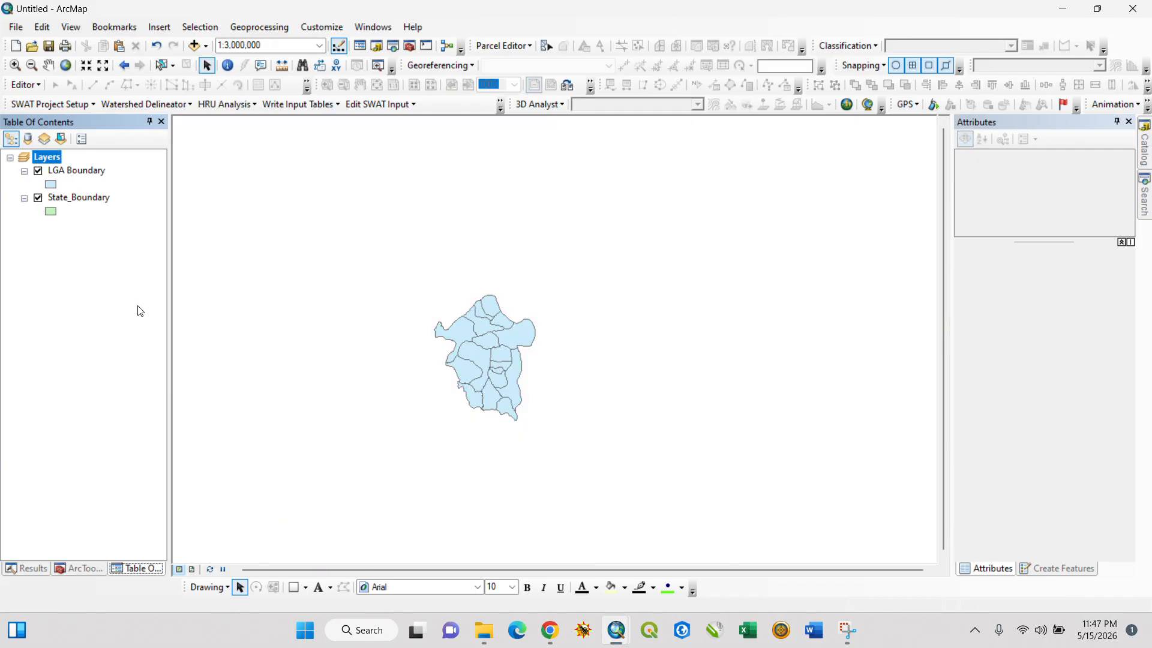
{"action": "left_click", "coordinate": [78, 171]}
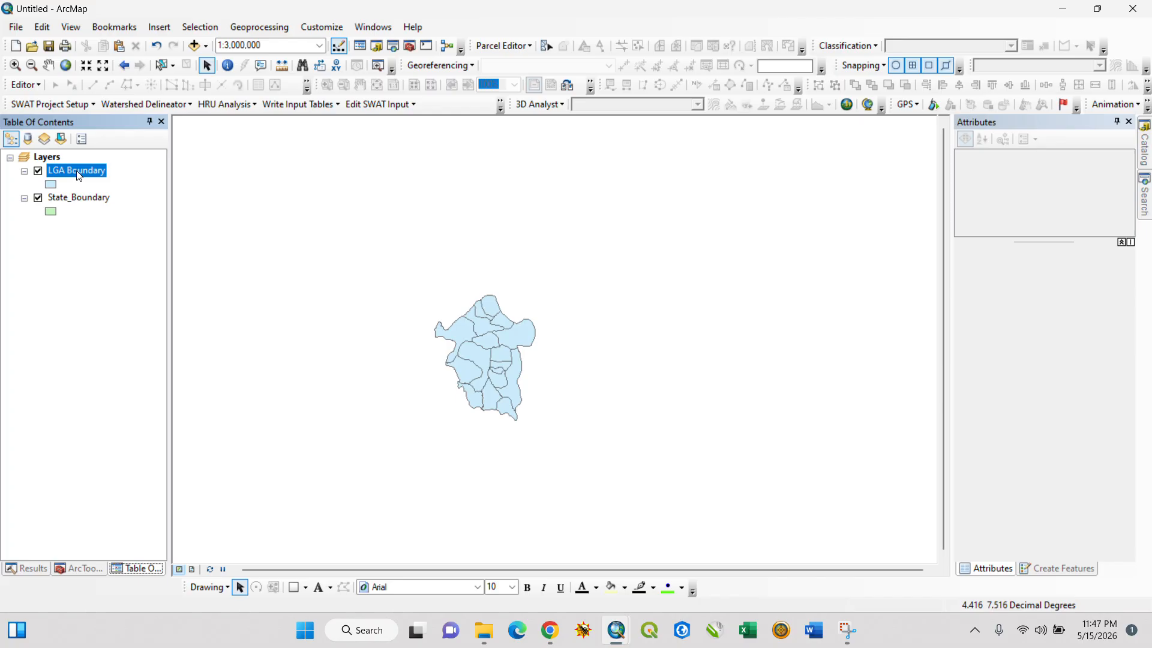
{"action": "left_click_drag", "start_coordinate": [78, 175], "coordinate": [80, 224]}
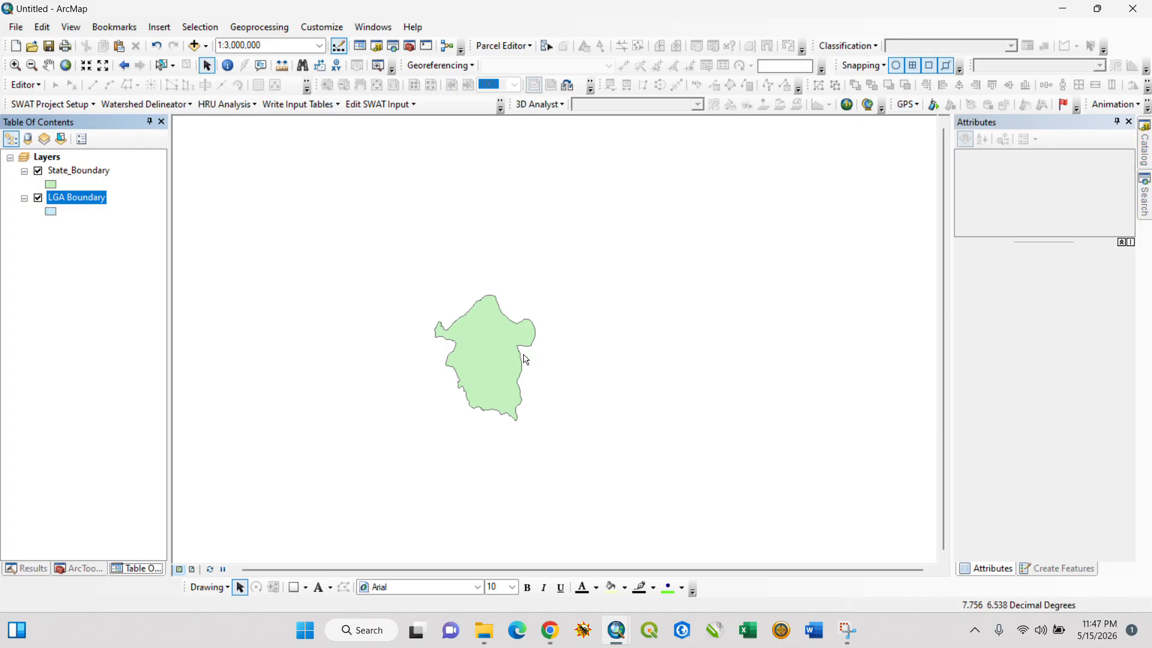
Symbolize the State_Boundary layer with no fill color and an outline width of 1.5.
{"action": "right_click", "coordinate": [62, 171]}
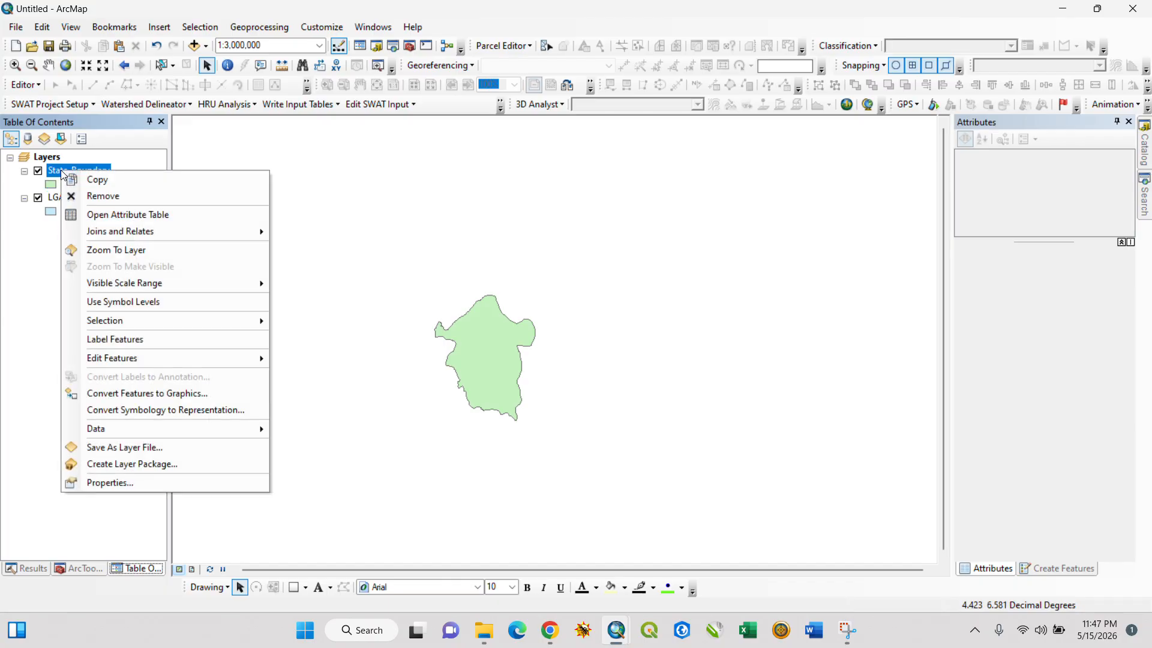
{"action": "left_click", "coordinate": [185, 484]}
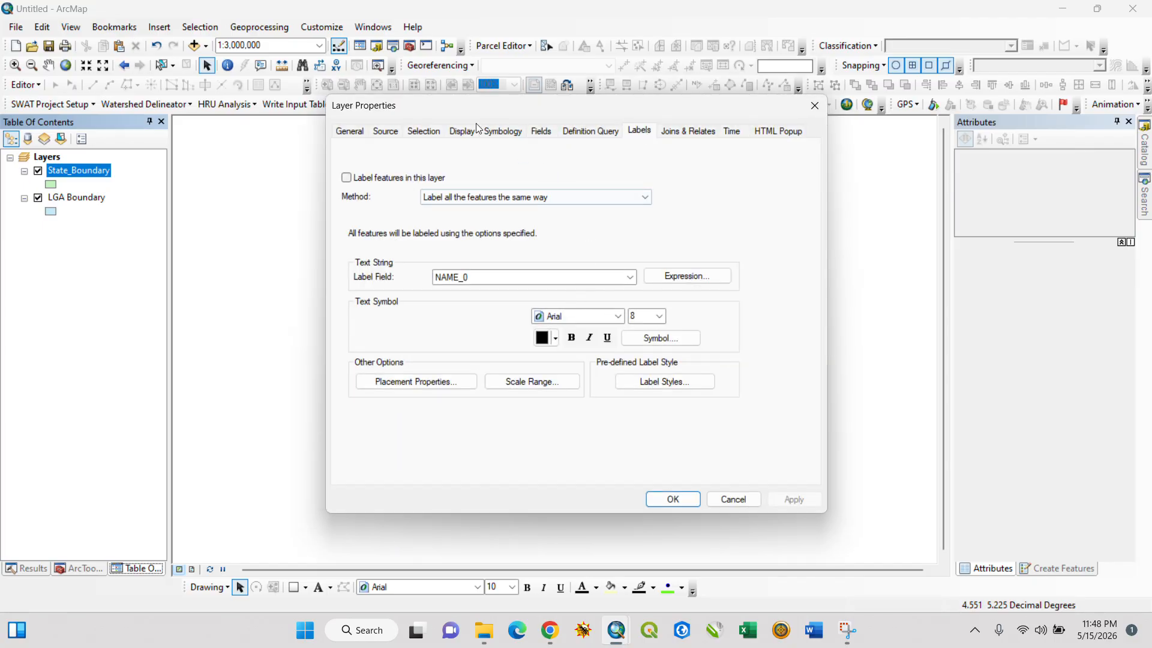
{"action": "left_click", "coordinate": [499, 131]}
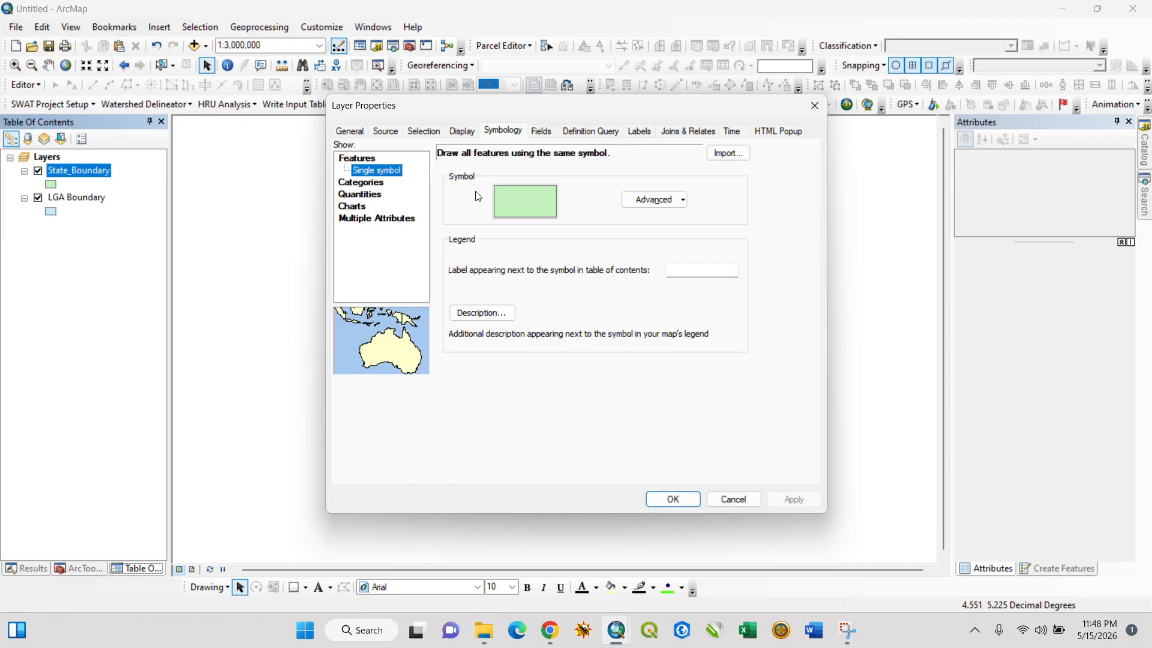
{"action": "left_click", "coordinate": [531, 201]}
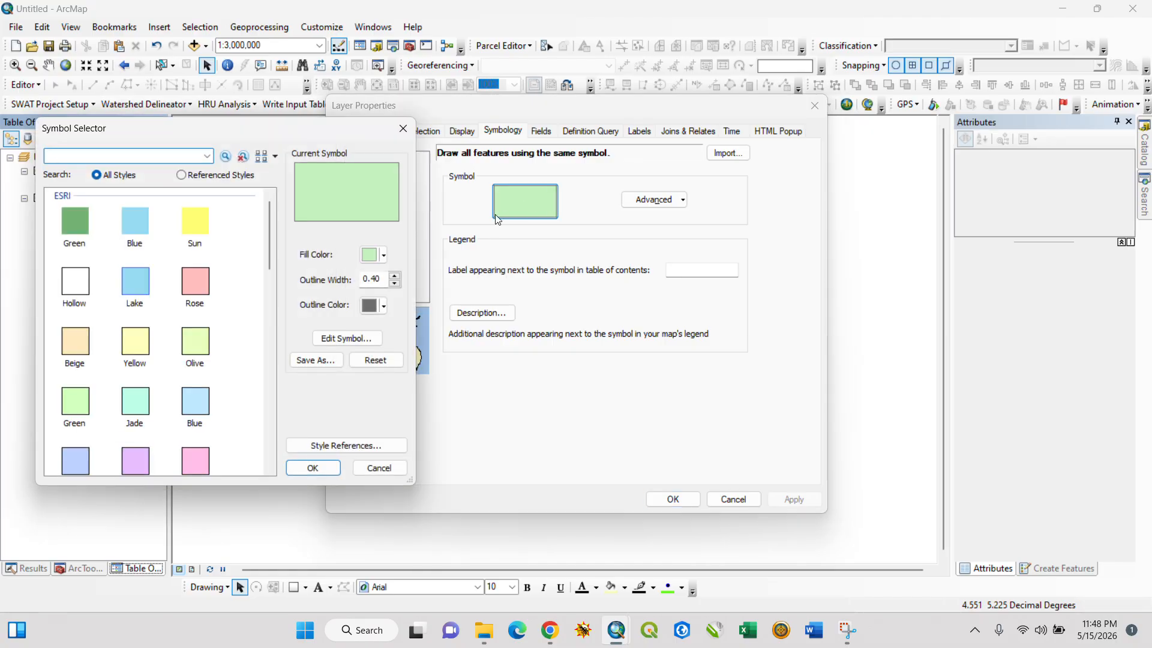
{"action": "left_click", "coordinate": [384, 254]}
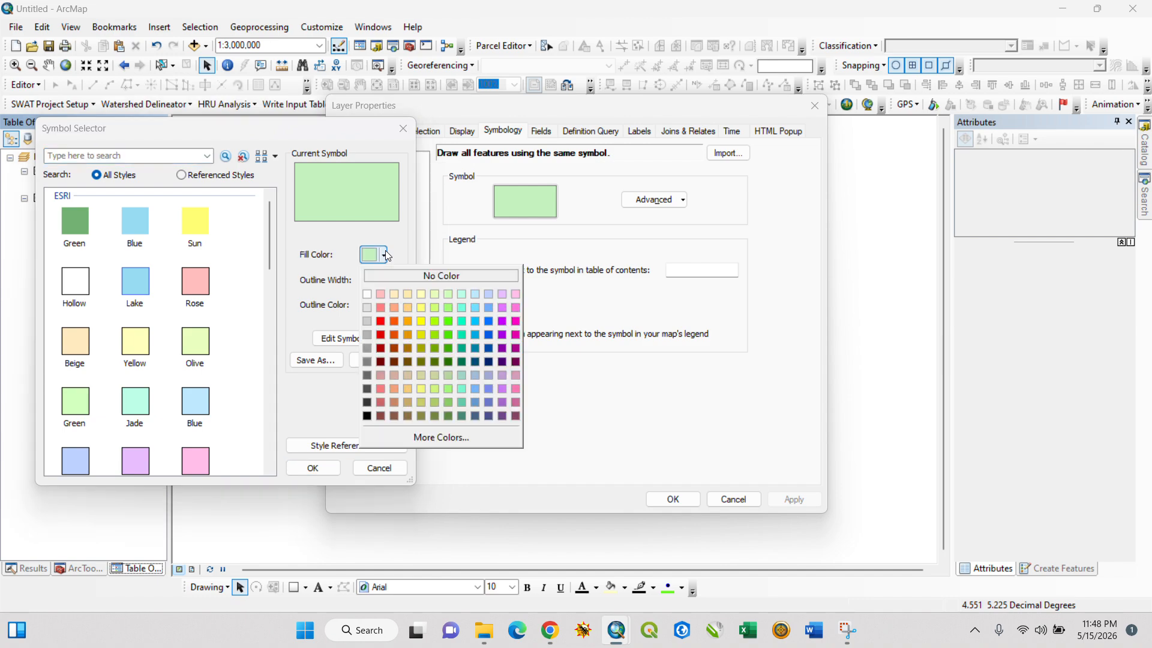
{"action": "left_click", "coordinate": [406, 275]}
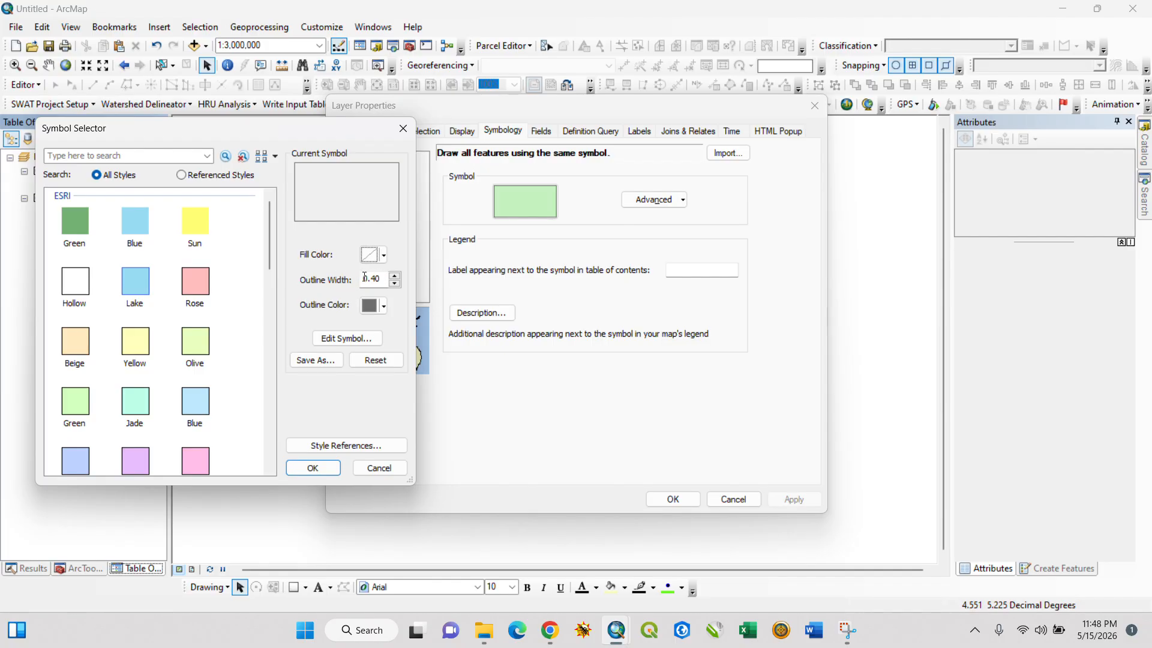
{"action": "left_click", "coordinate": [394, 277]}
{"action": "left_click", "coordinate": [380, 281]}
{"action": "type", "text": ".5"}
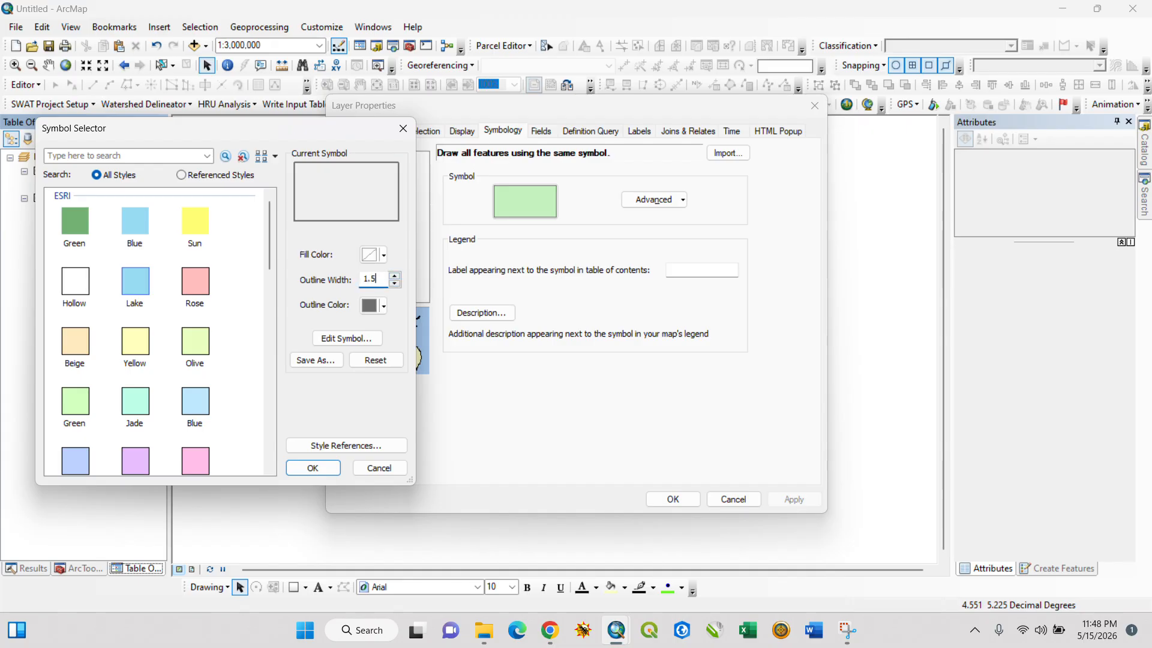
{"action": "left_click", "coordinate": [304, 470]}
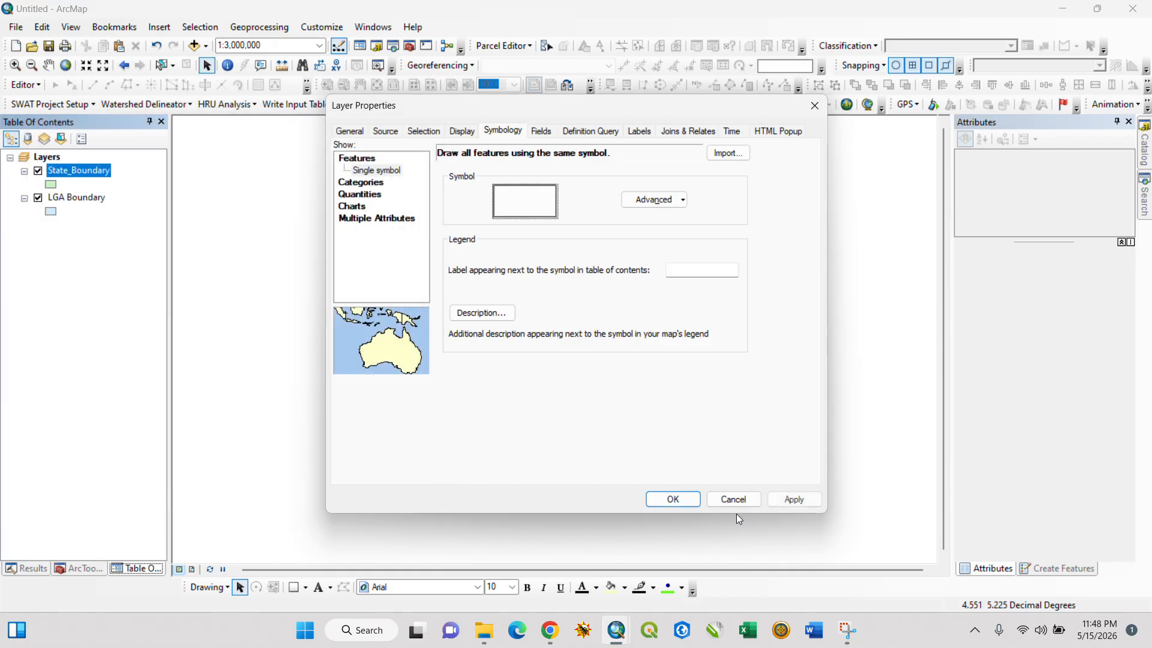
{"action": "left_click", "coordinate": [792, 498]}
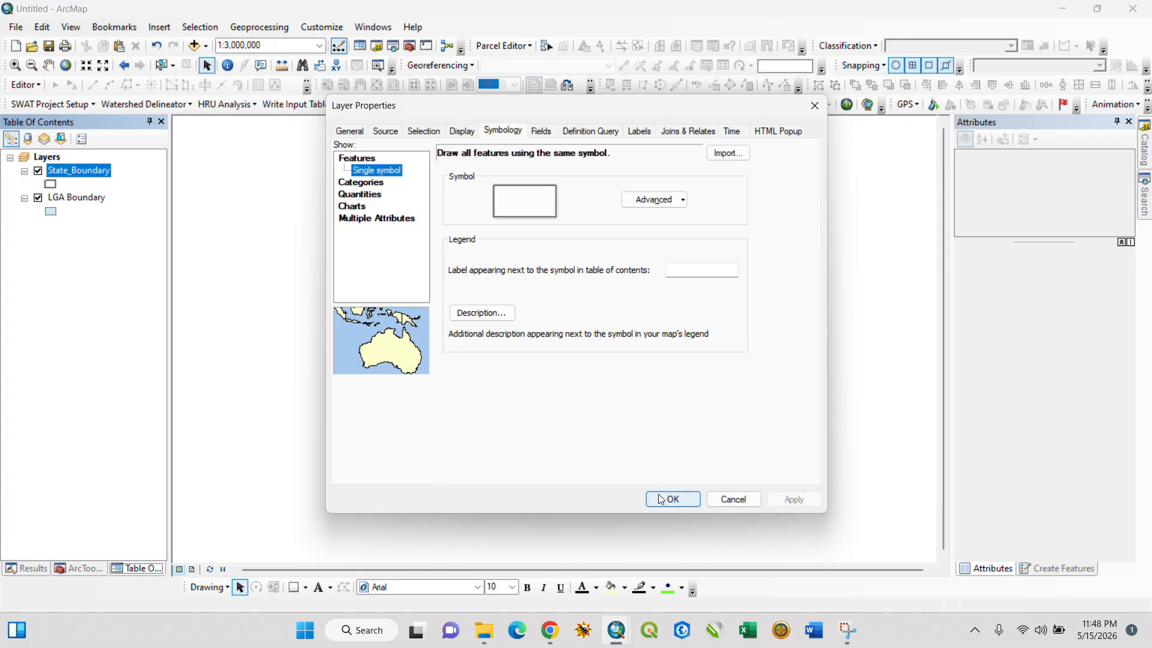
{"action": "left_click", "coordinate": [666, 499]}
Set the LGA Boundary layer's symbol to no fill color.
{"action": "scroll", "coordinate": [486, 334], "scroll_direction": "up", "scroll_amount": 1}
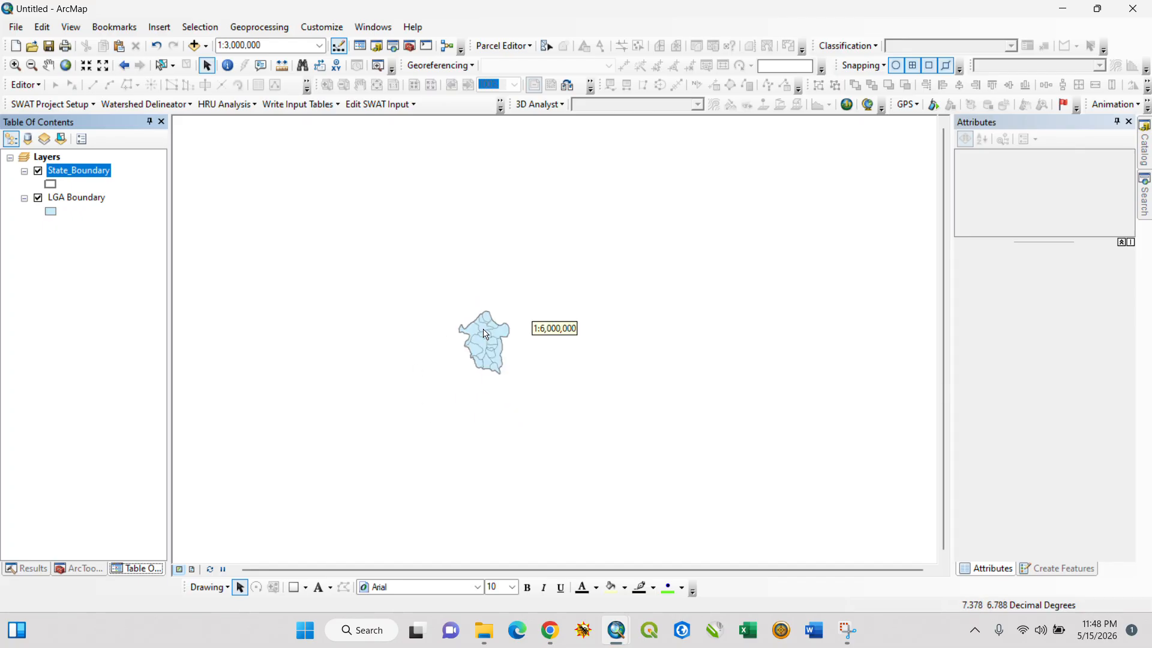
{"action": "right_click", "coordinate": [60, 175]}
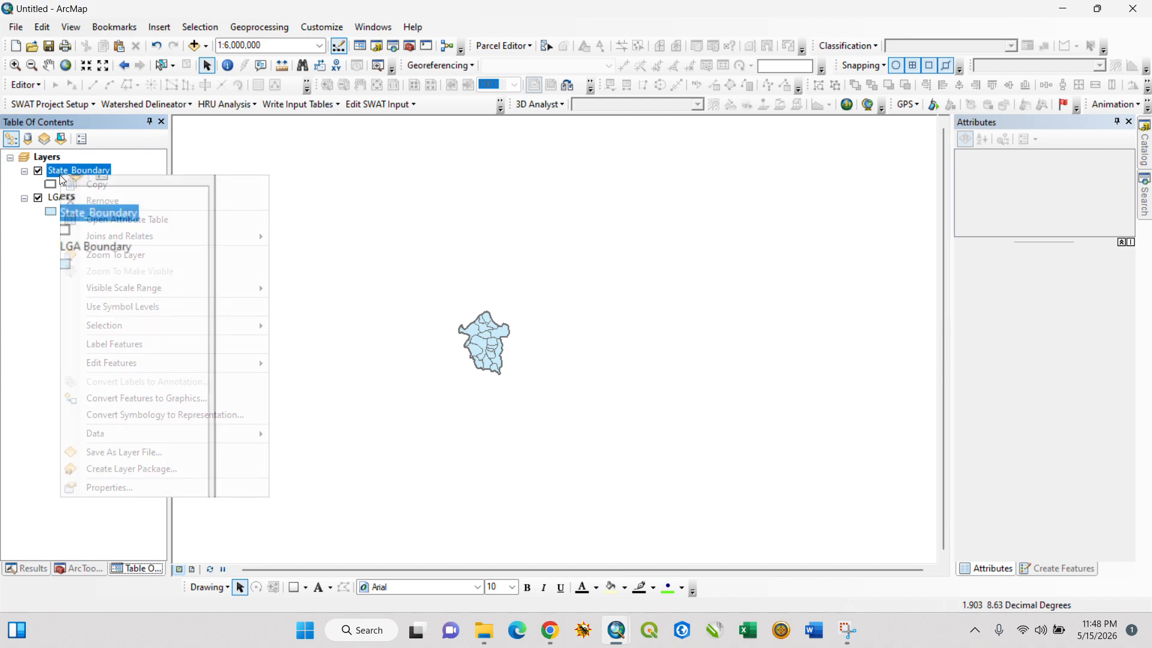
{"action": "left_click", "coordinate": [152, 258]}
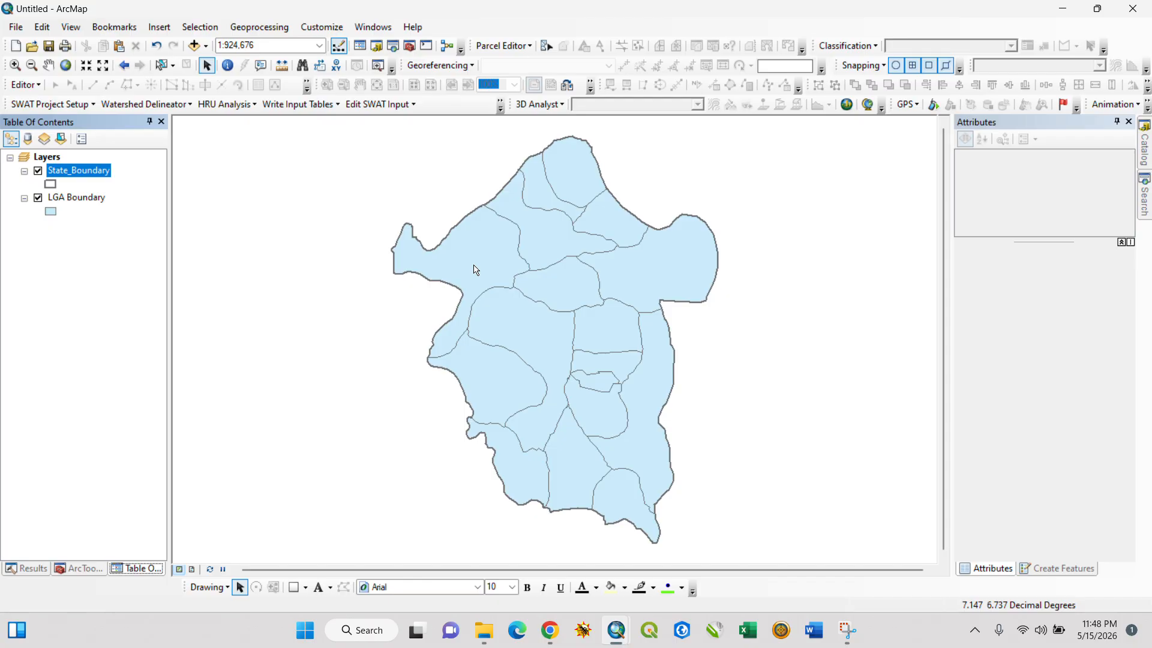
{"action": "right_click", "coordinate": [68, 202]}
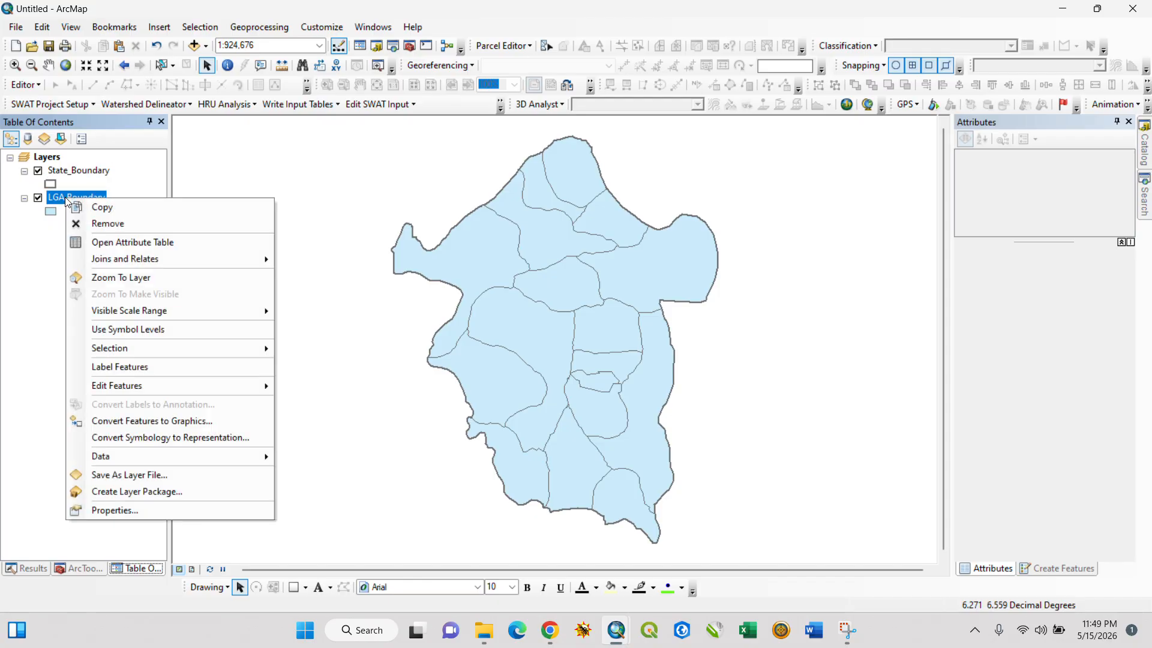
{"action": "left_click", "coordinate": [150, 510]}
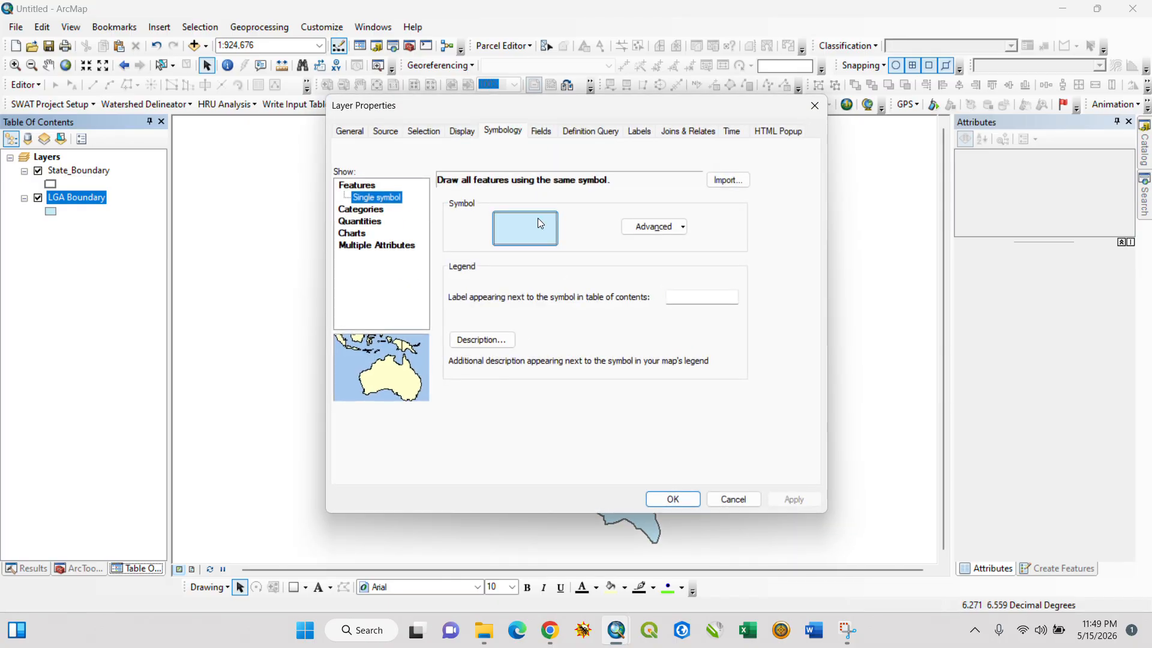
{"action": "left_click", "coordinate": [536, 232]}
{"action": "left_click", "coordinate": [373, 254]}
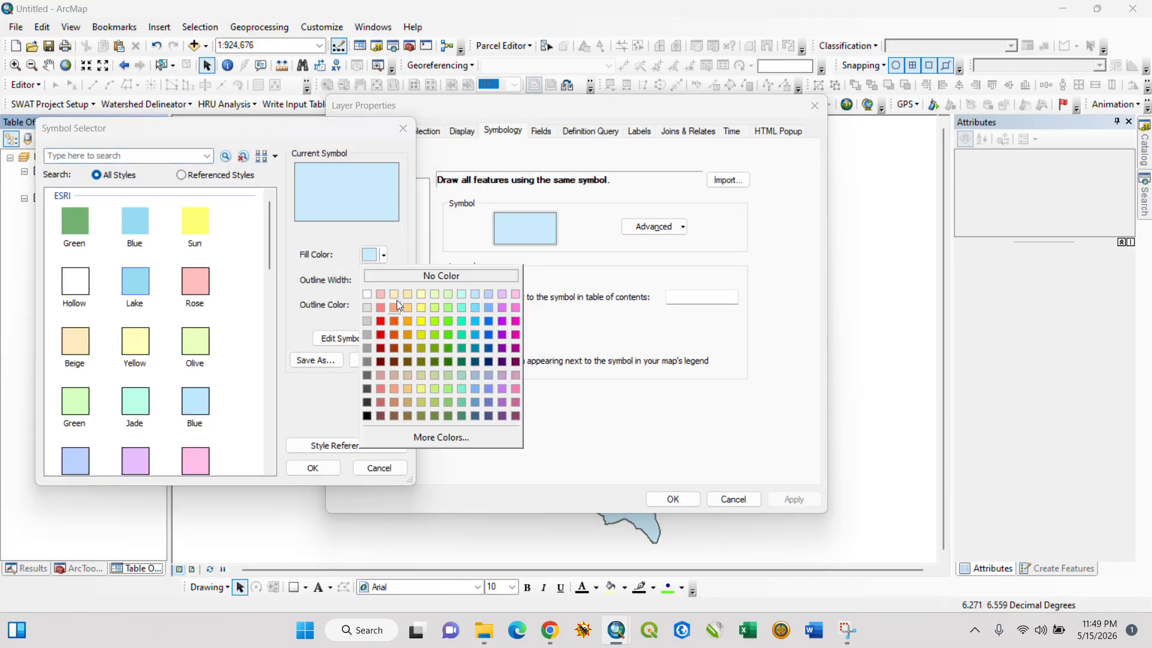
{"action": "left_click", "coordinate": [404, 275]}
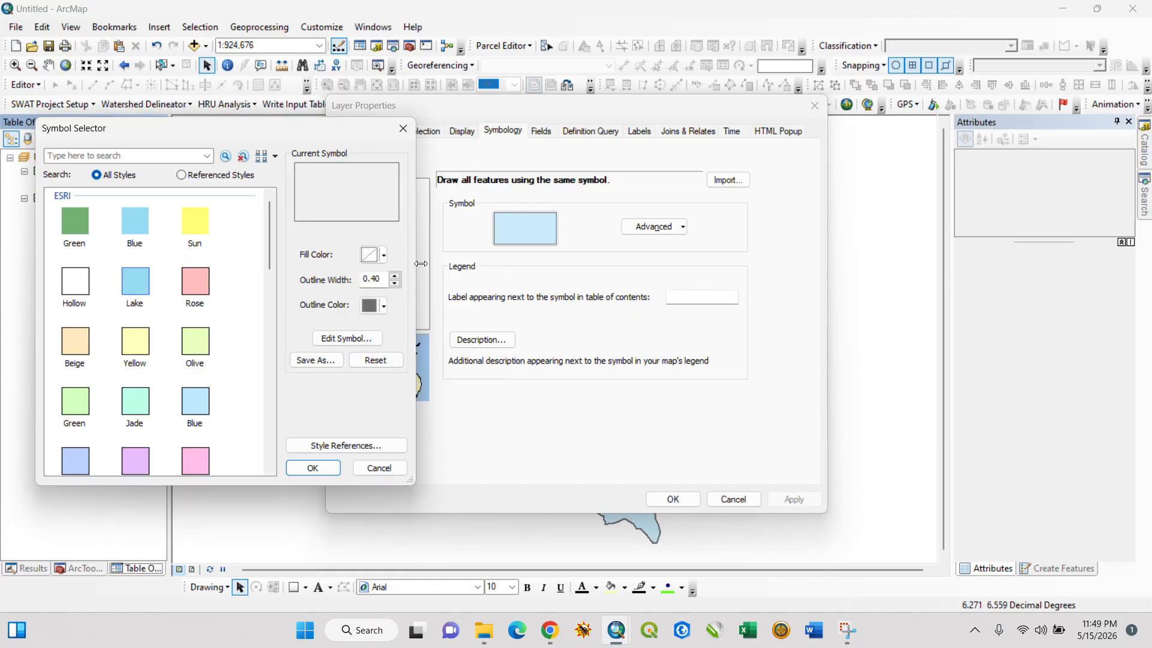
{"action": "left_click", "coordinate": [316, 474]}
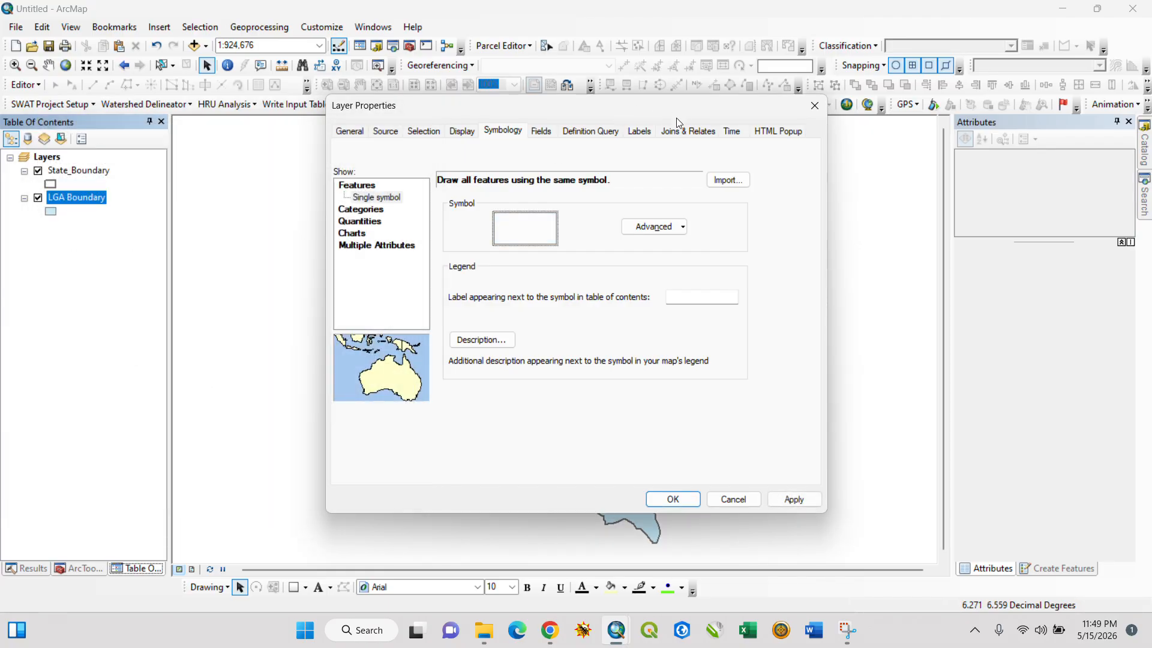
Turn on labels for the LGA Boundary layer using NAME_2 as the label field.
{"action": "left_click", "coordinate": [651, 133]}
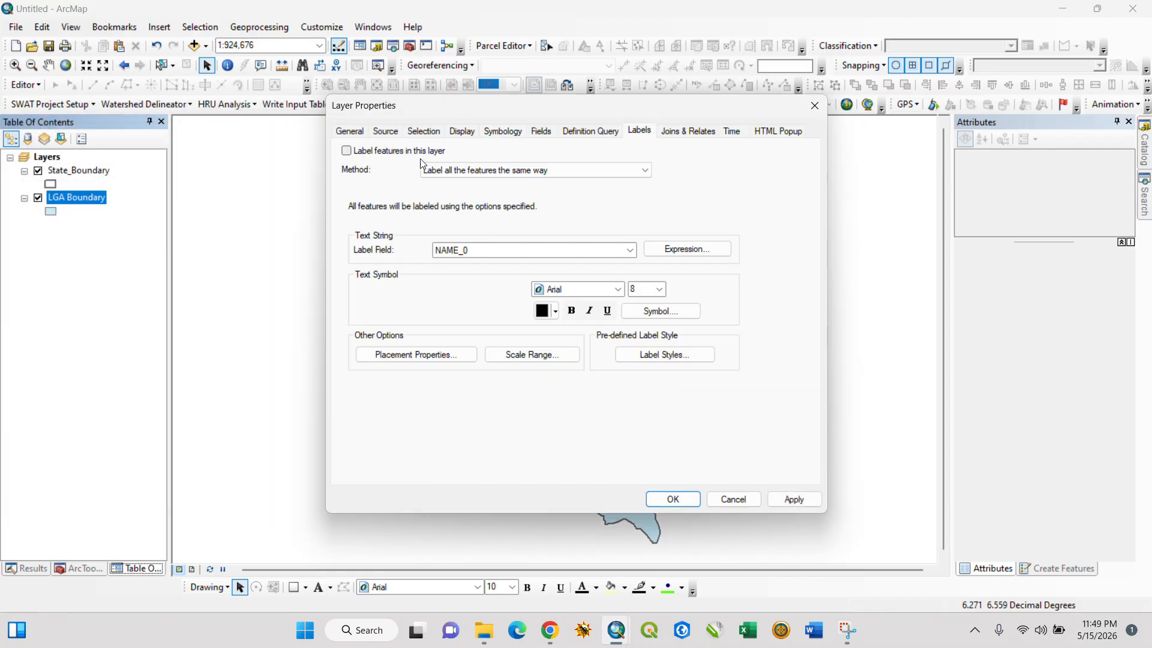
{"action": "left_click", "coordinate": [385, 155]}
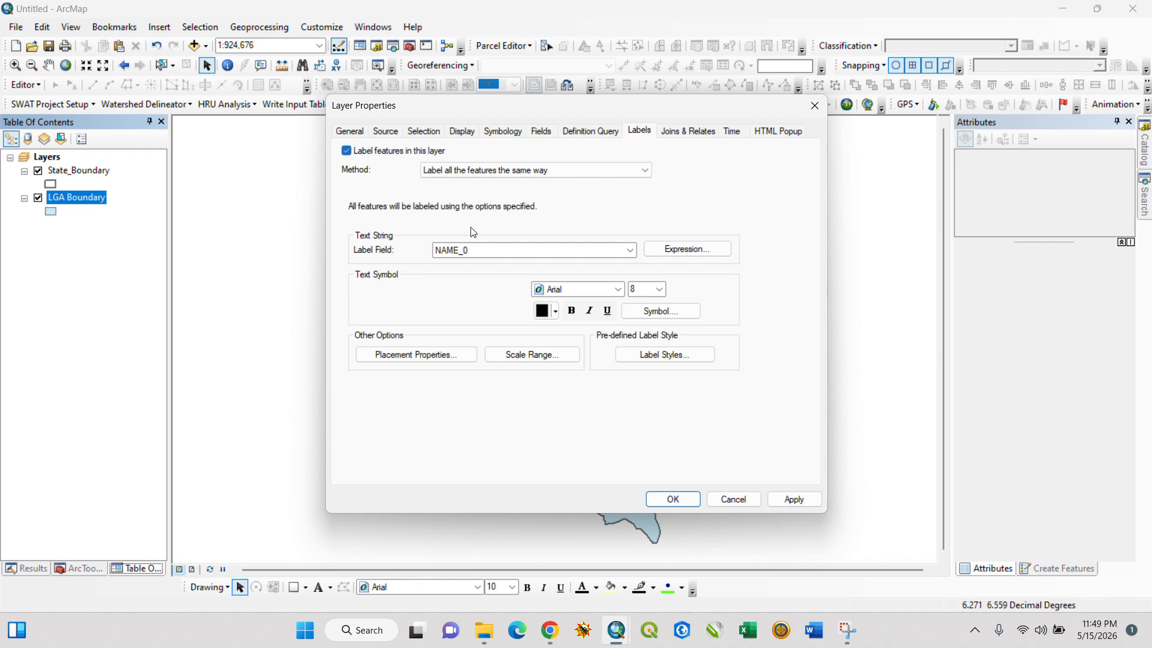
{"action": "left_click", "coordinate": [543, 249]}
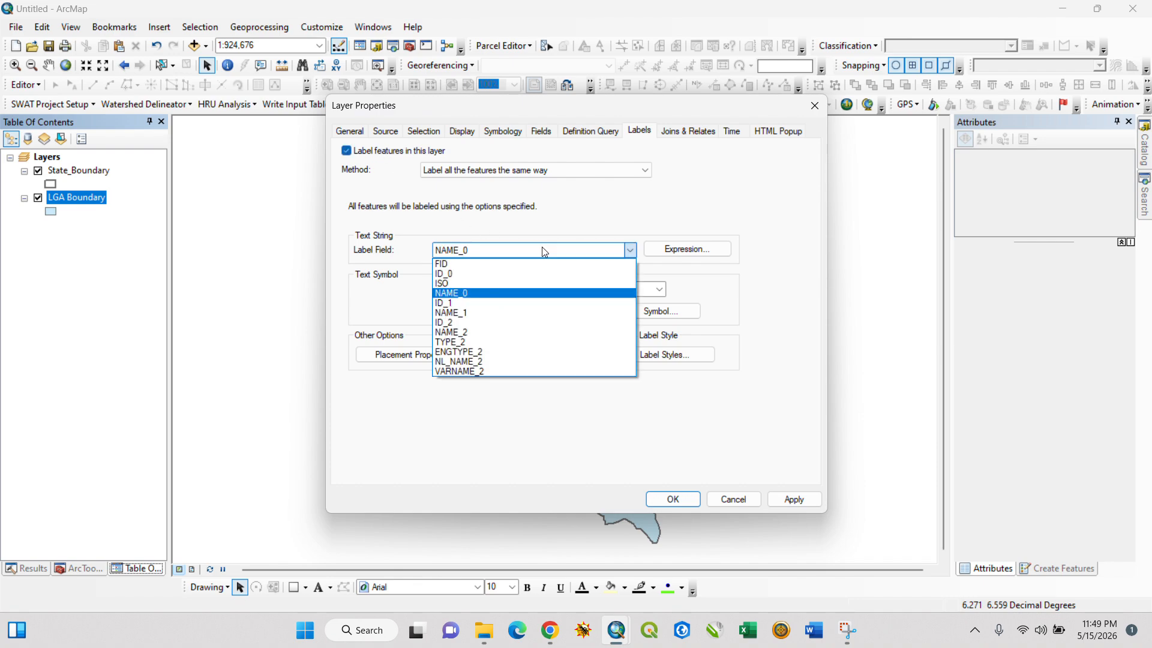
{"action": "left_click", "coordinate": [463, 333]}
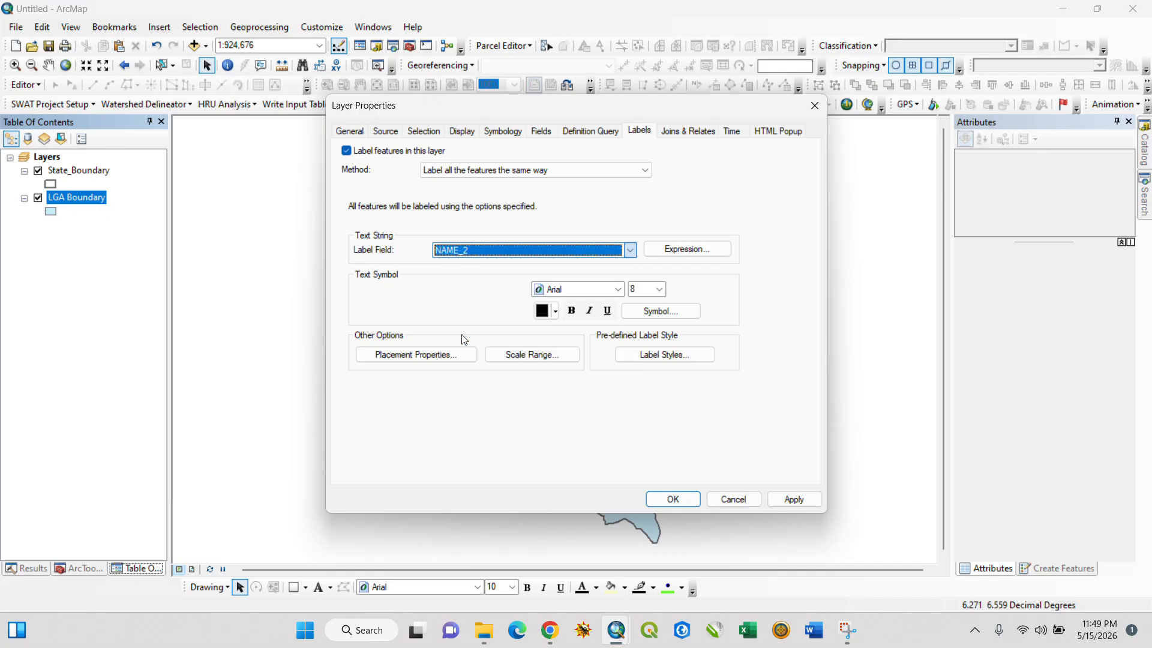
{"action": "left_click", "coordinate": [806, 502]}
{"action": "left_click", "coordinate": [666, 499]}
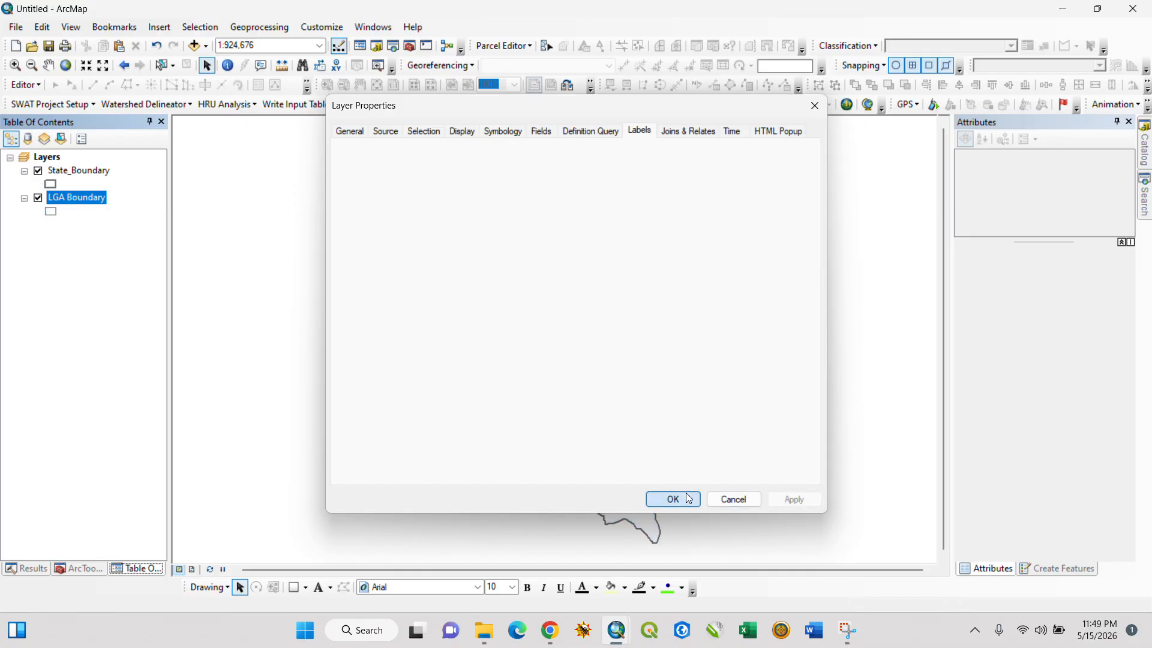
Check the district names in the LGA Boundary attribute table, and set the layer's label font size to 10.
{"action": "right_click", "coordinate": [71, 204]}
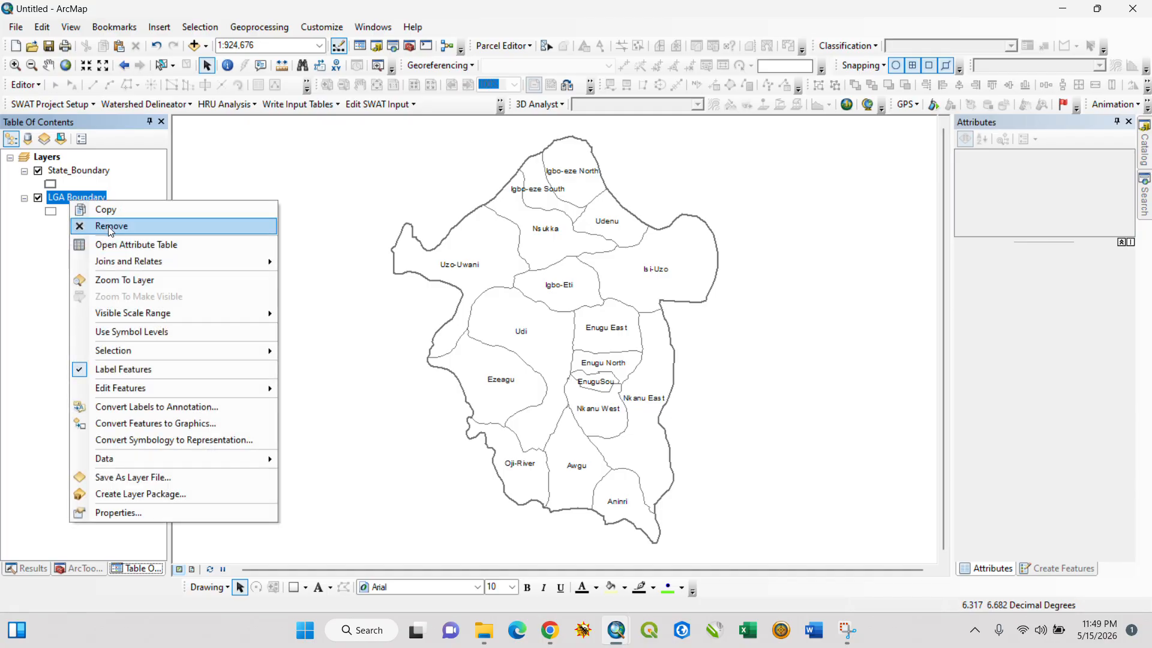
{"action": "left_click", "coordinate": [133, 241]}
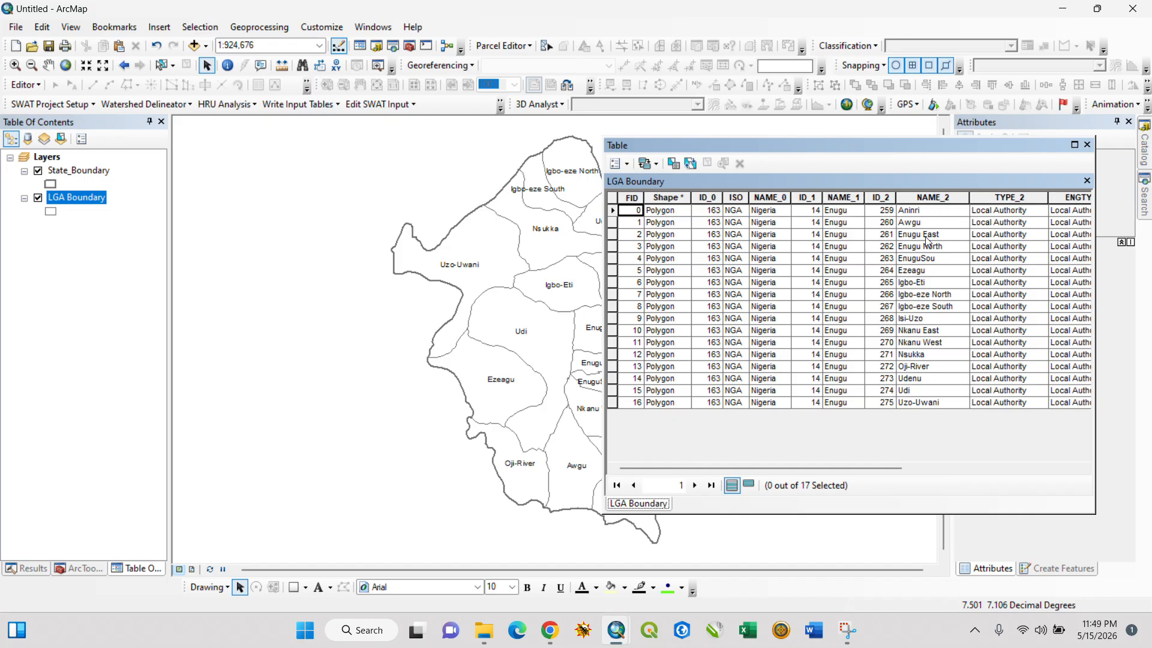
{"action": "left_click", "coordinate": [1087, 144]}
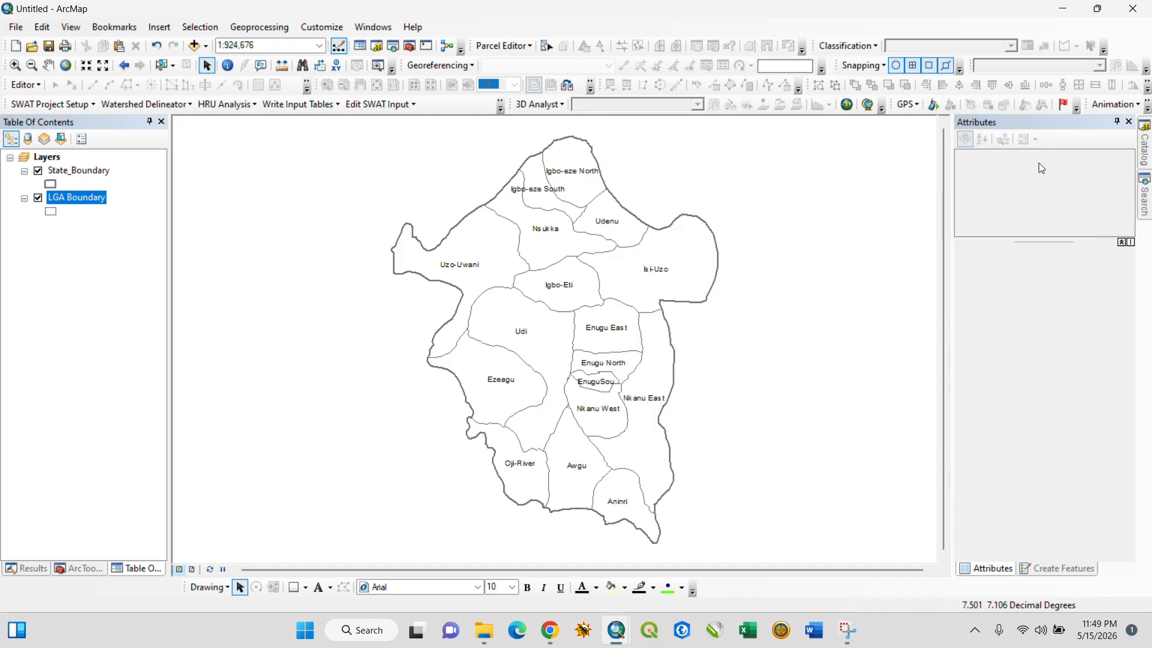
{"action": "right_click", "coordinate": [69, 199]}
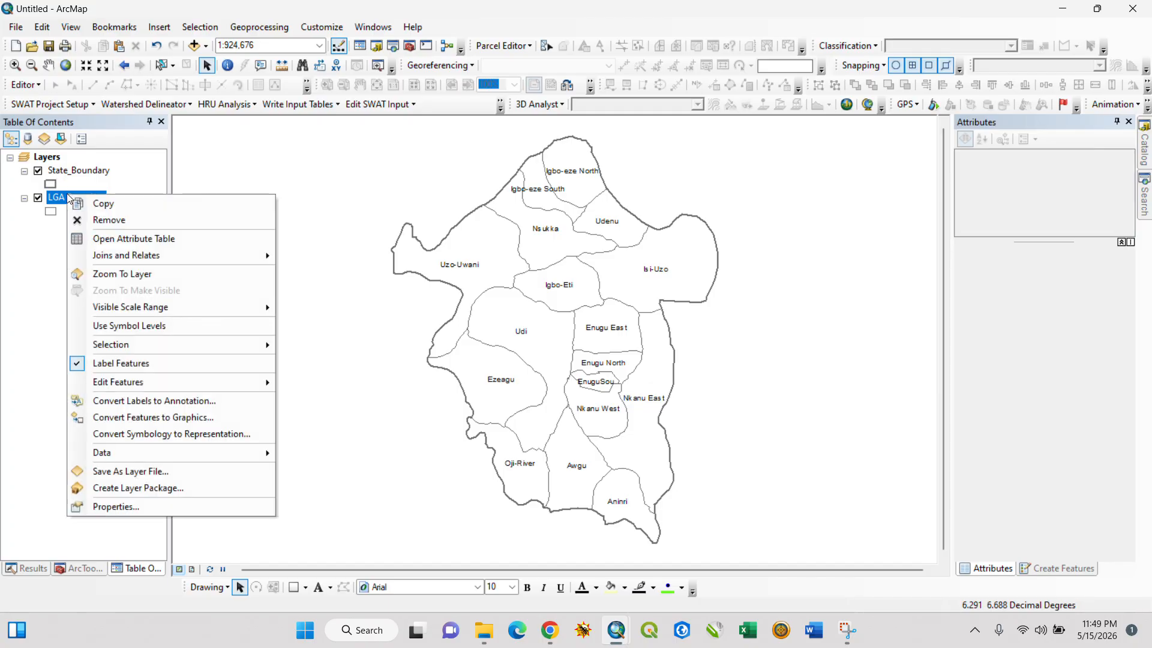
{"action": "left_click", "coordinate": [155, 505]}
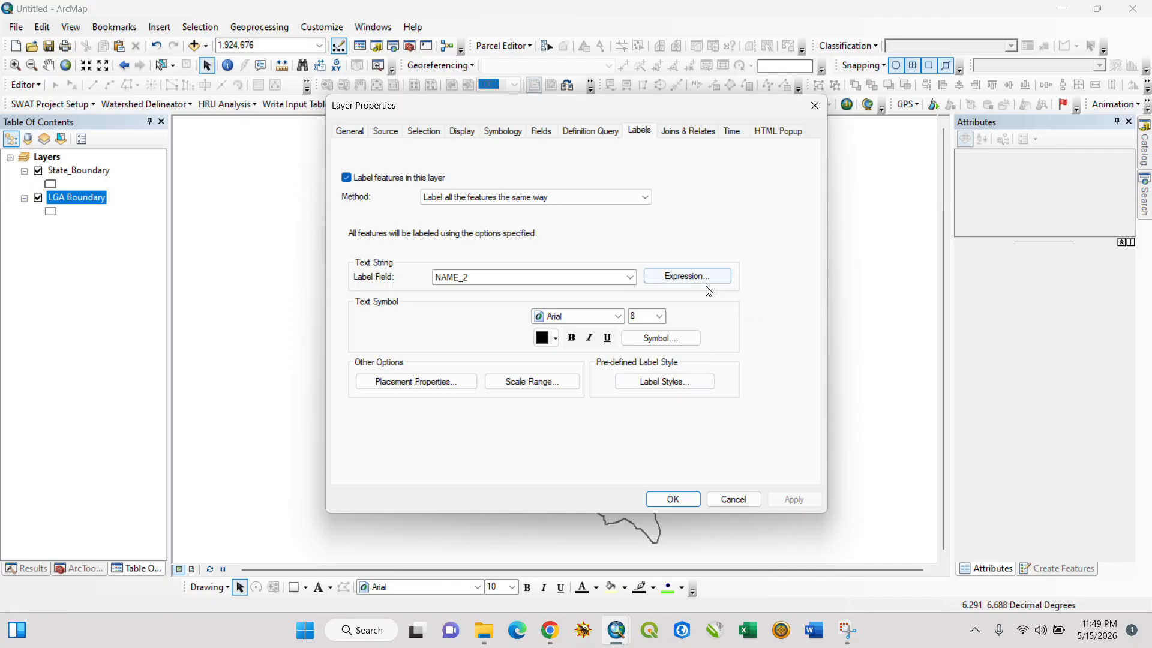
{"action": "left_click", "coordinate": [659, 316]}
{"action": "left_click", "coordinate": [639, 352]}
{"action": "left_click", "coordinate": [670, 500]}
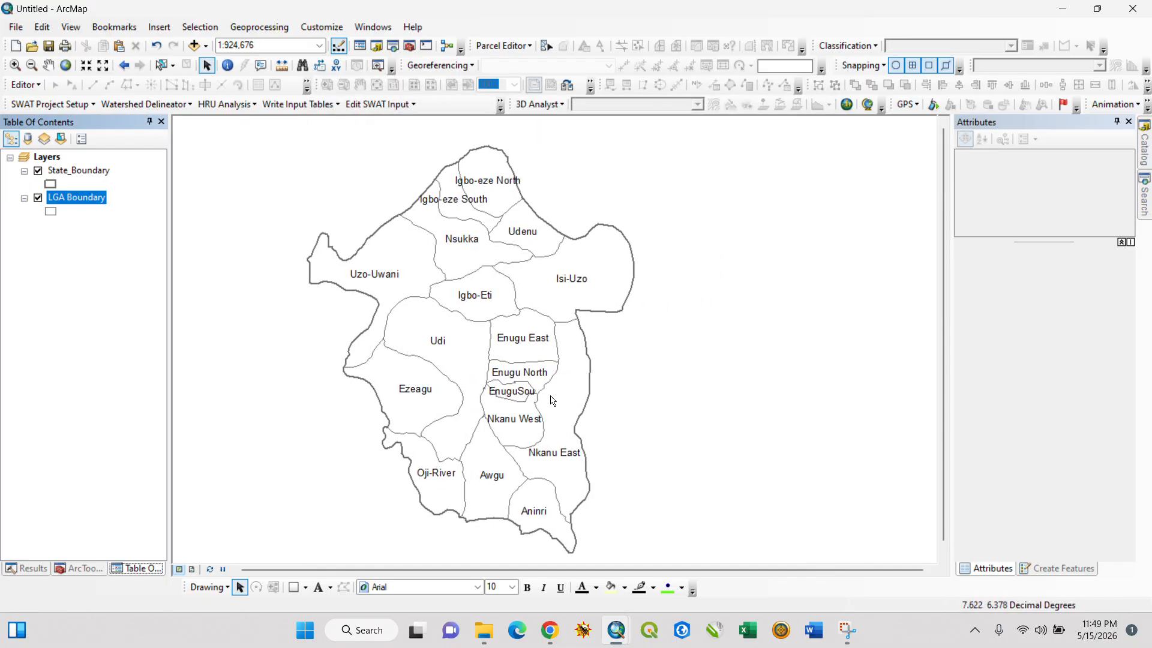
Start an edit session and correct the NAME_2 values EnuguSou to Enugu South and Igbo-Eti to Igbo-Etiti in the LGA Boundary table.
{"action": "scroll", "coordinate": [536, 407], "scroll_direction": "up", "scroll_amount": 1}
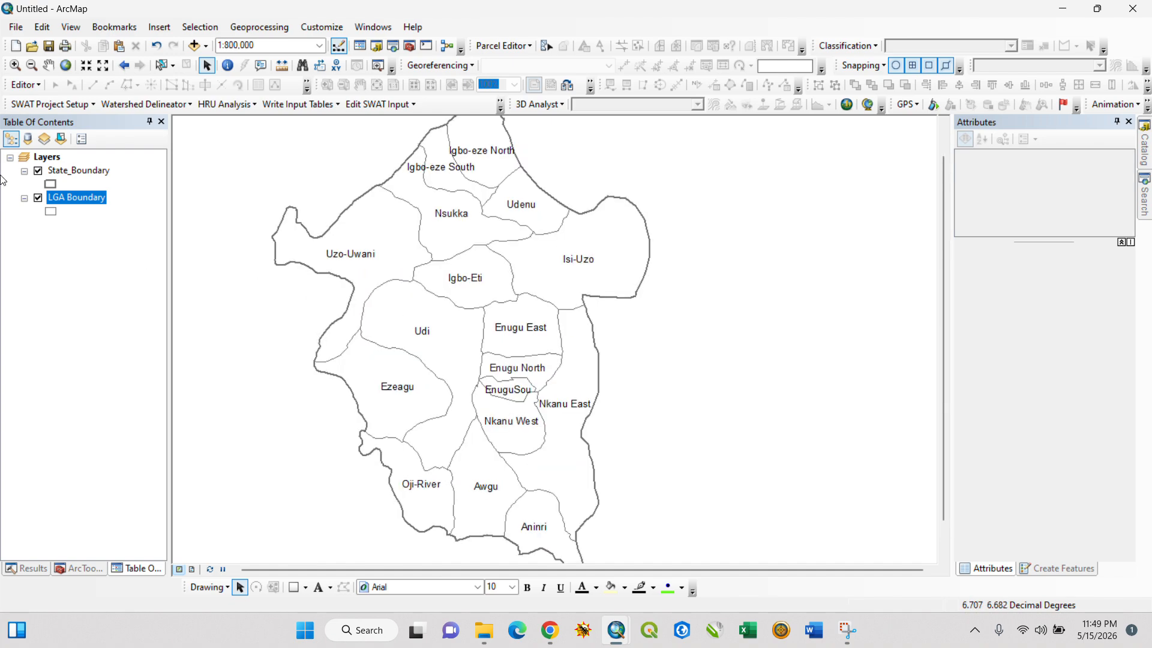
{"action": "left_click", "coordinate": [18, 87]}
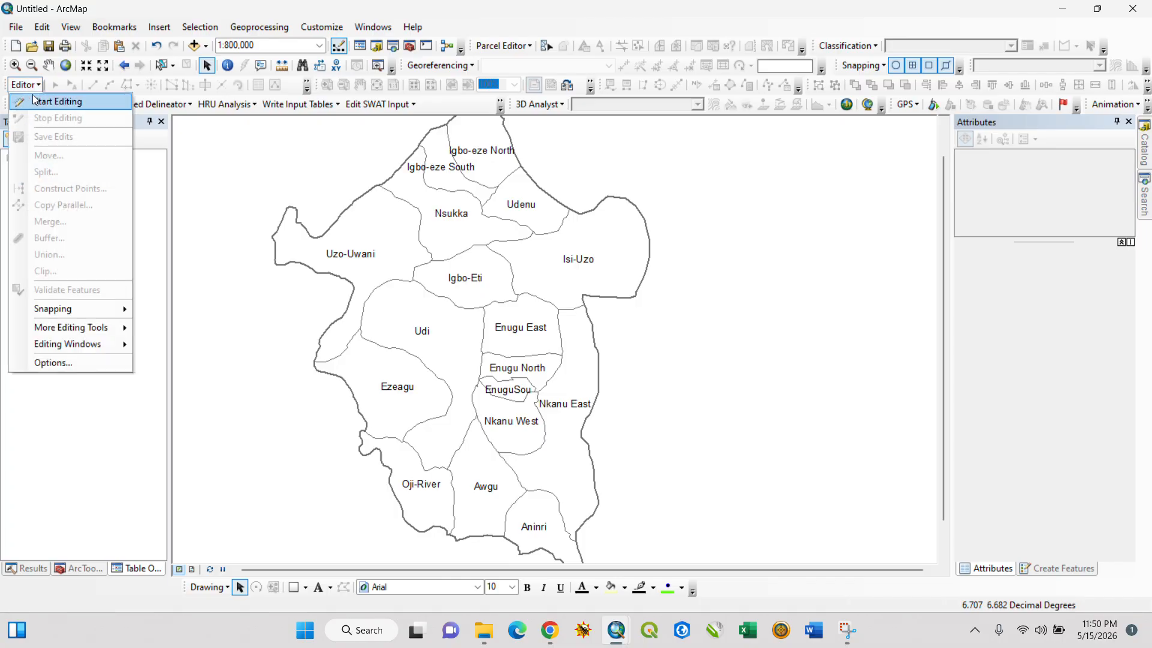
{"action": "left_click", "coordinate": [36, 100]}
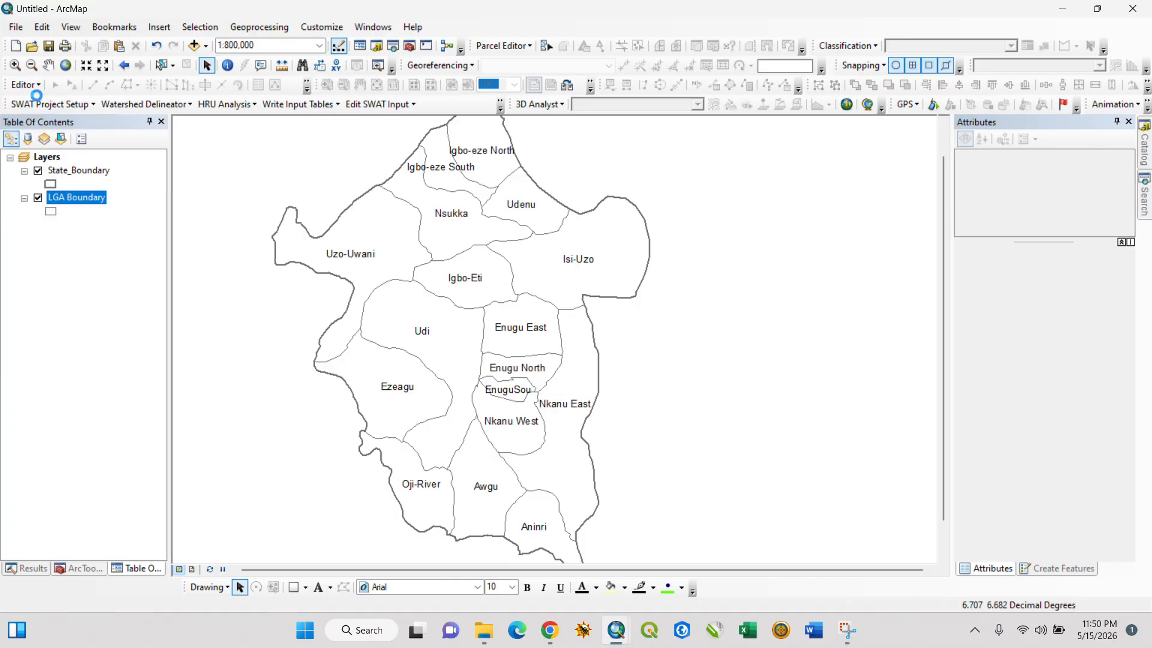
{"action": "right_click", "coordinate": [78, 203]}
{"action": "left_click", "coordinate": [154, 244]}
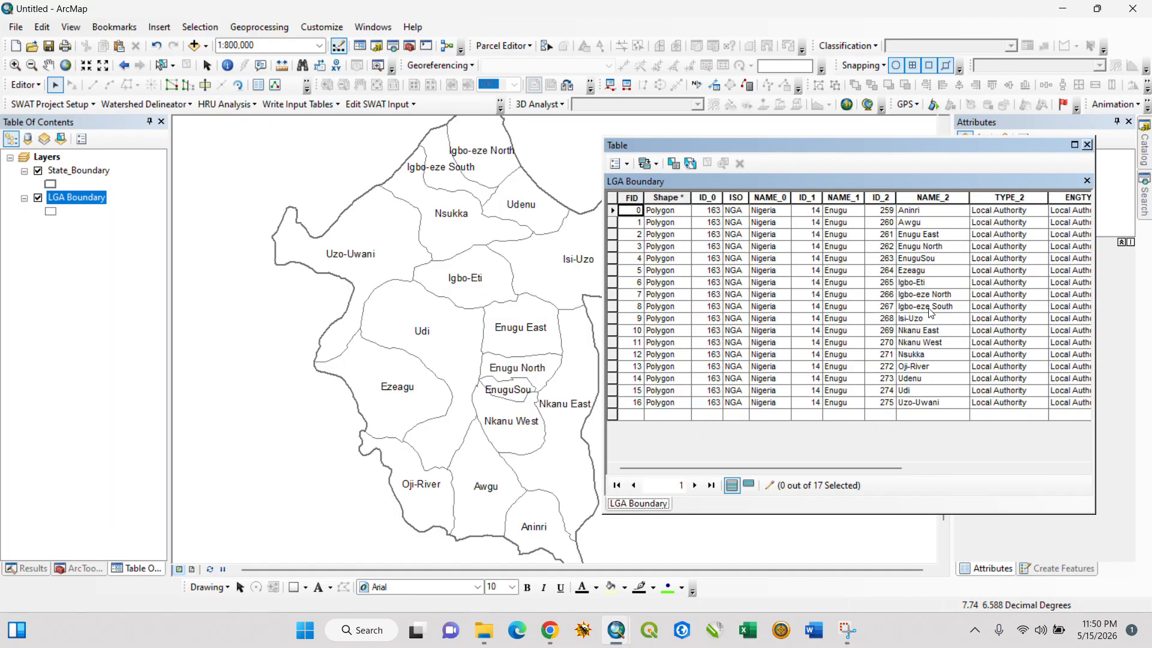
{"action": "left_click", "coordinate": [923, 259]}
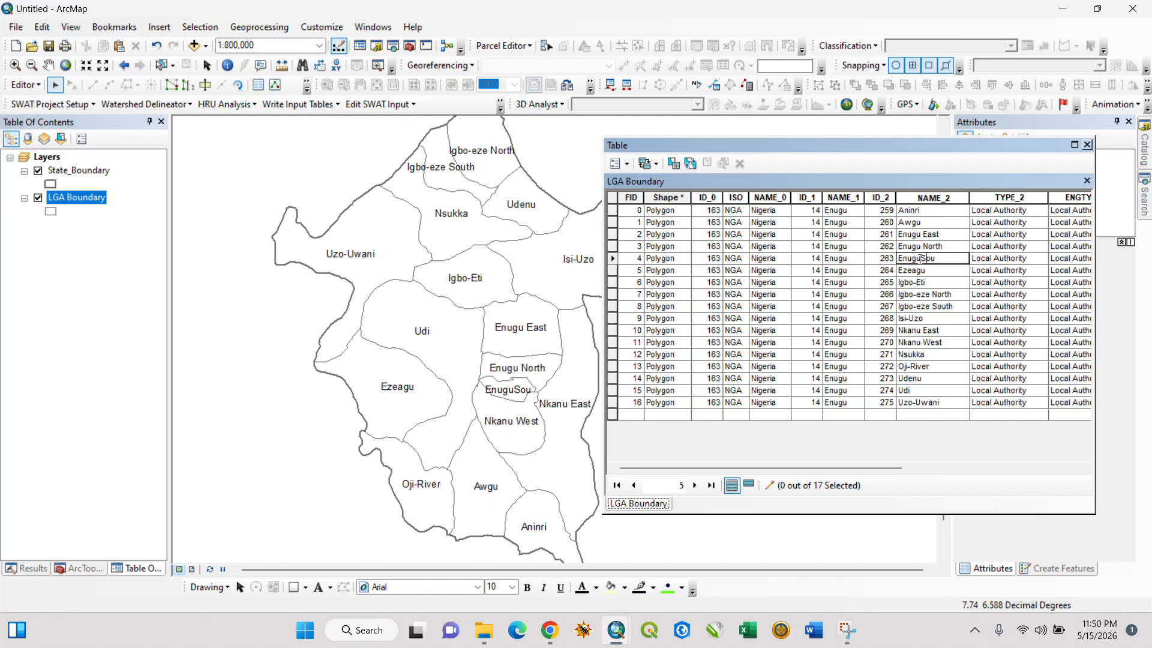
{"action": "type", "text": "South"}
{"action": "left_click", "coordinate": [929, 283]}
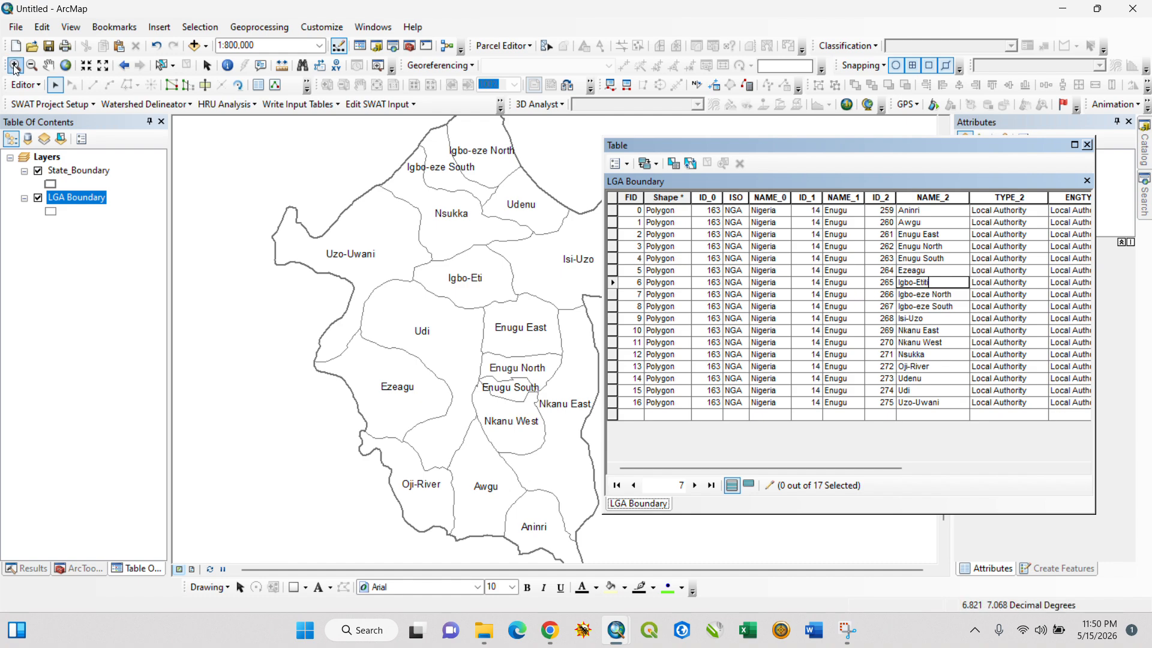
Stop editing, save the name corrections, and close the attribute table.
{"action": "left_click", "coordinate": [23, 85]}
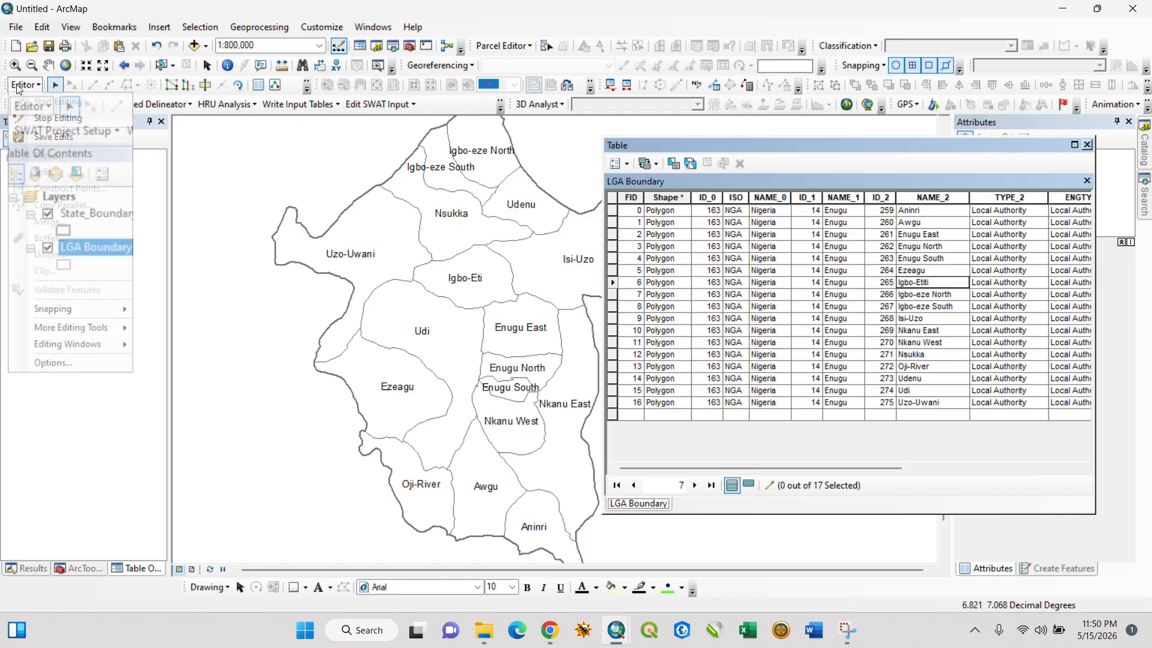
{"action": "left_click", "coordinate": [43, 119]}
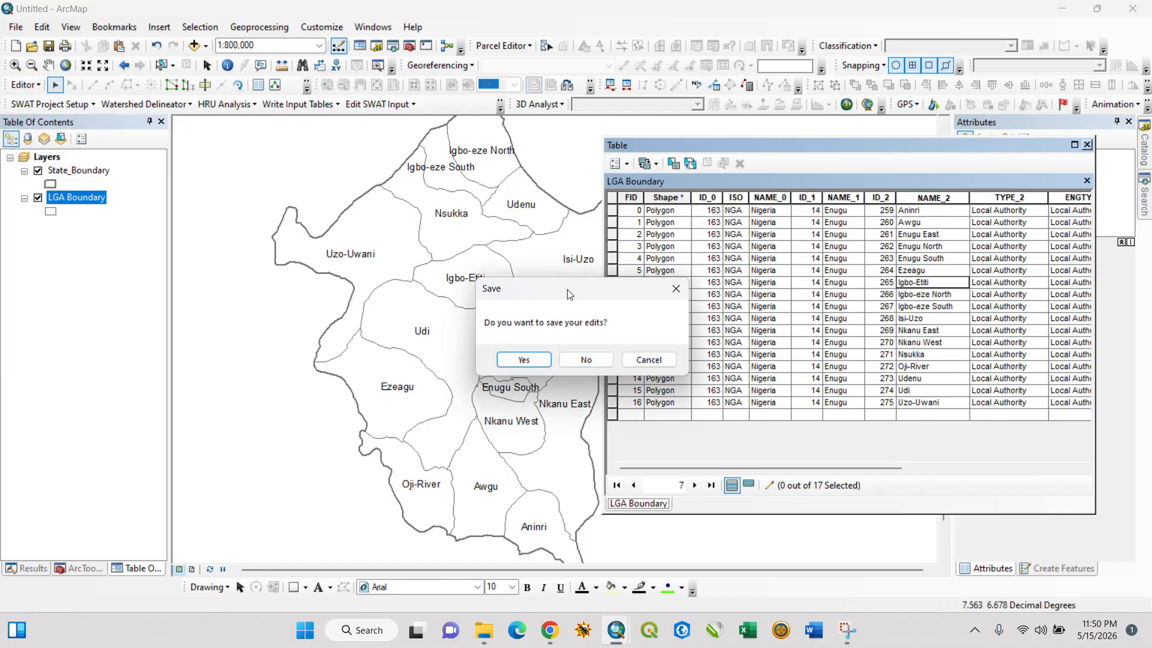
{"action": "left_click", "coordinate": [523, 360]}
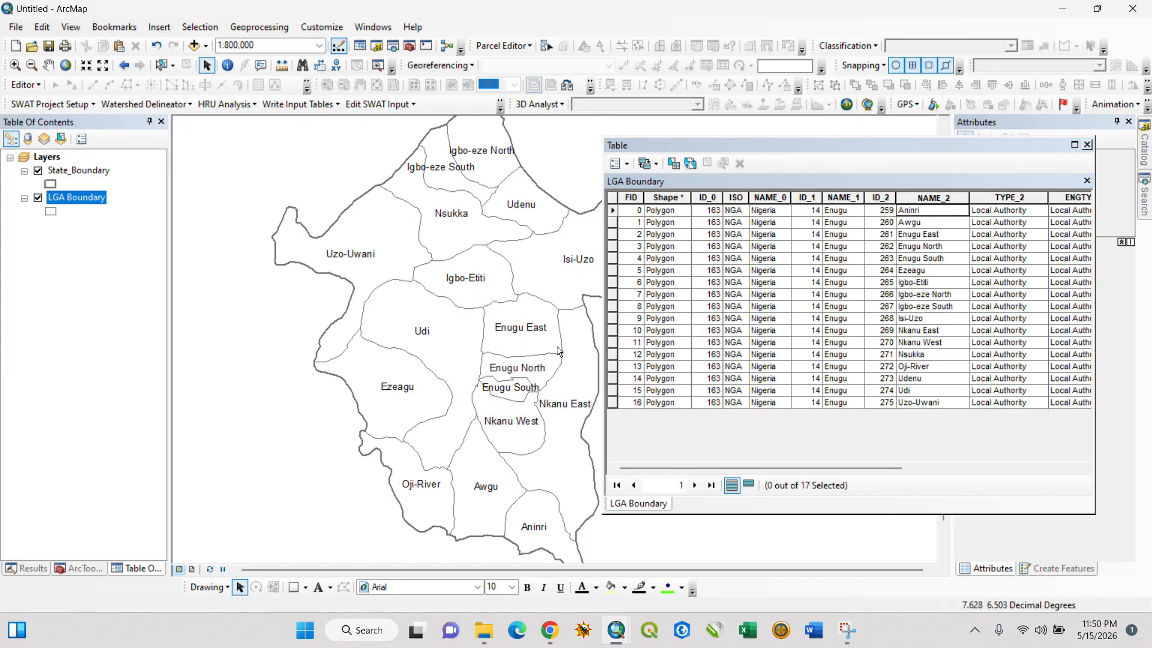
{"action": "left_click", "coordinate": [1086, 145]}
Fill the LGA Boundary layer's symbol with a light beige color.
{"action": "left_click_drag", "start_coordinate": [490, 378], "coordinate": [558, 365]}
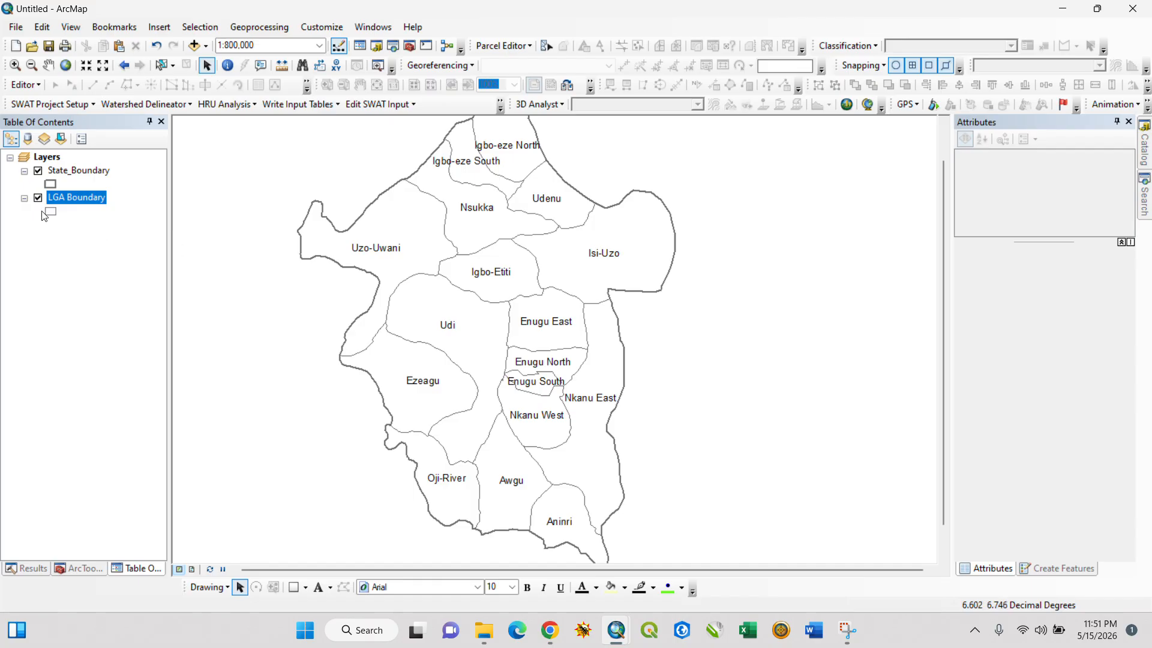
{"action": "right_click", "coordinate": [74, 205]}
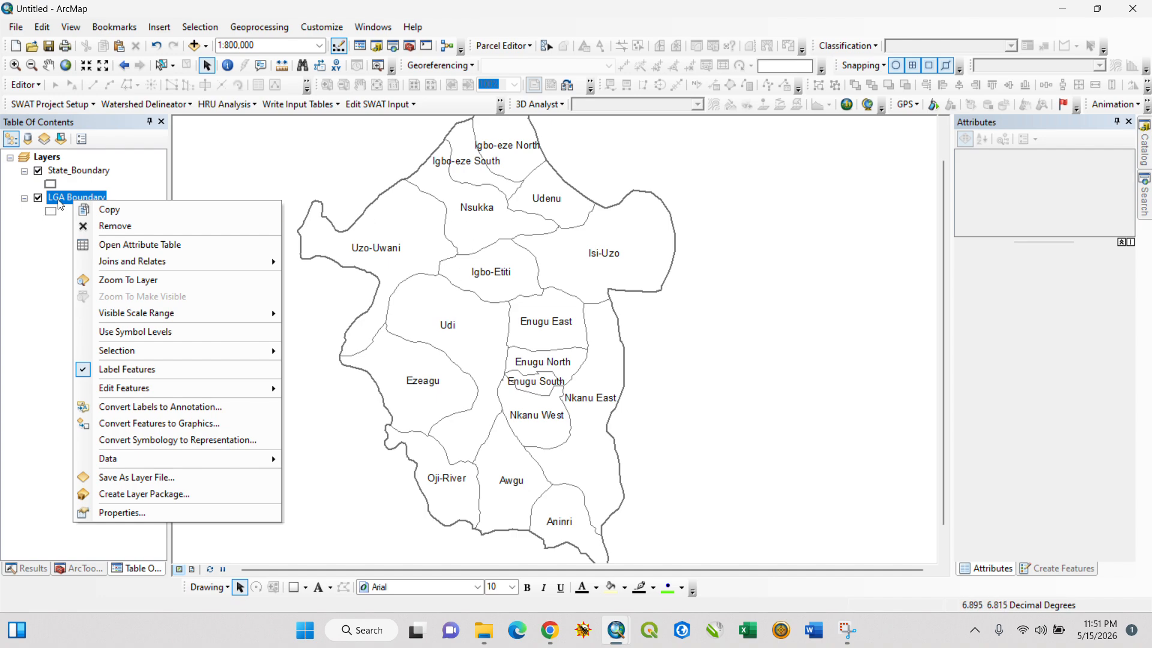
{"action": "left_click", "coordinate": [154, 498]}
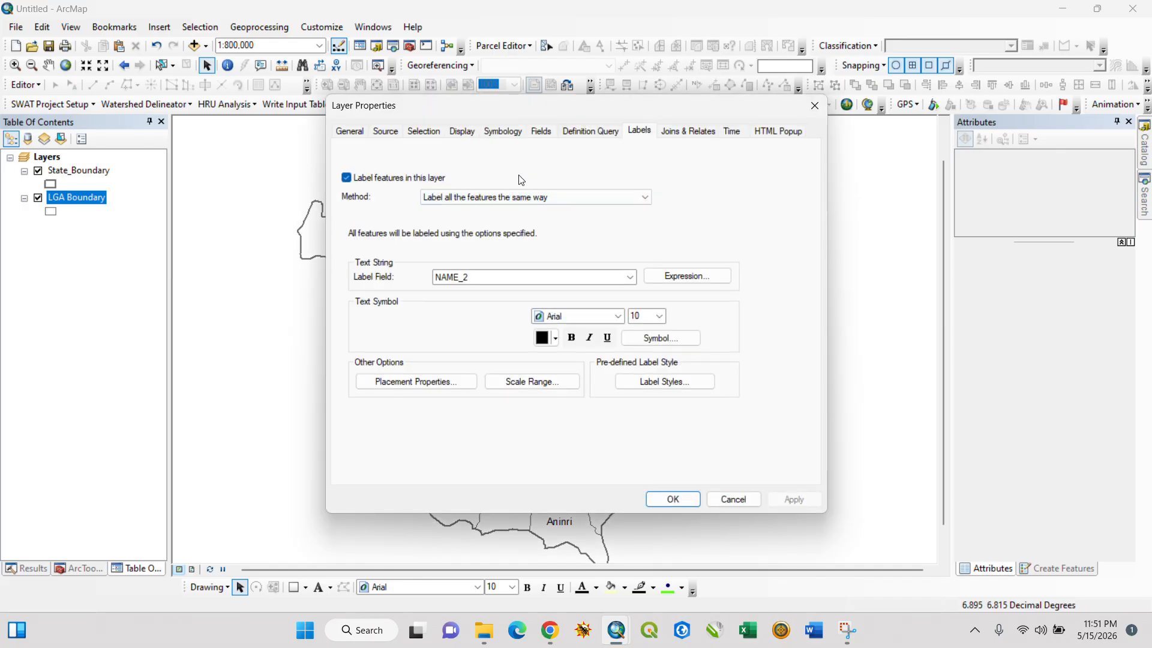
{"action": "left_click", "coordinate": [503, 131]}
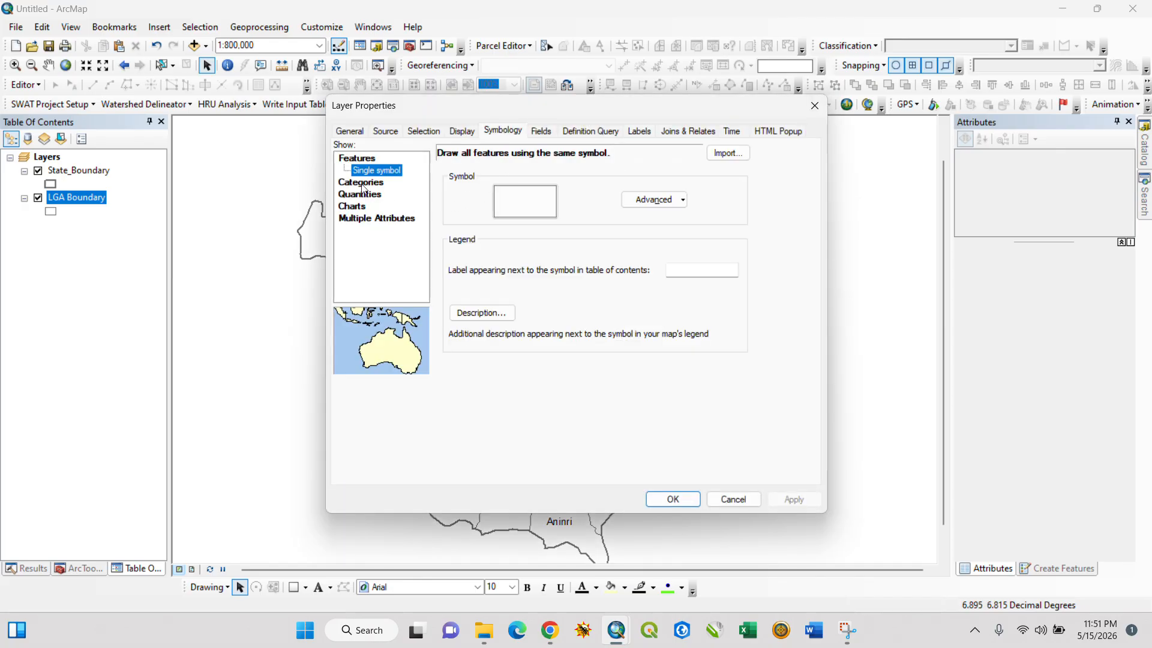
{"action": "left_click", "coordinate": [527, 206]}
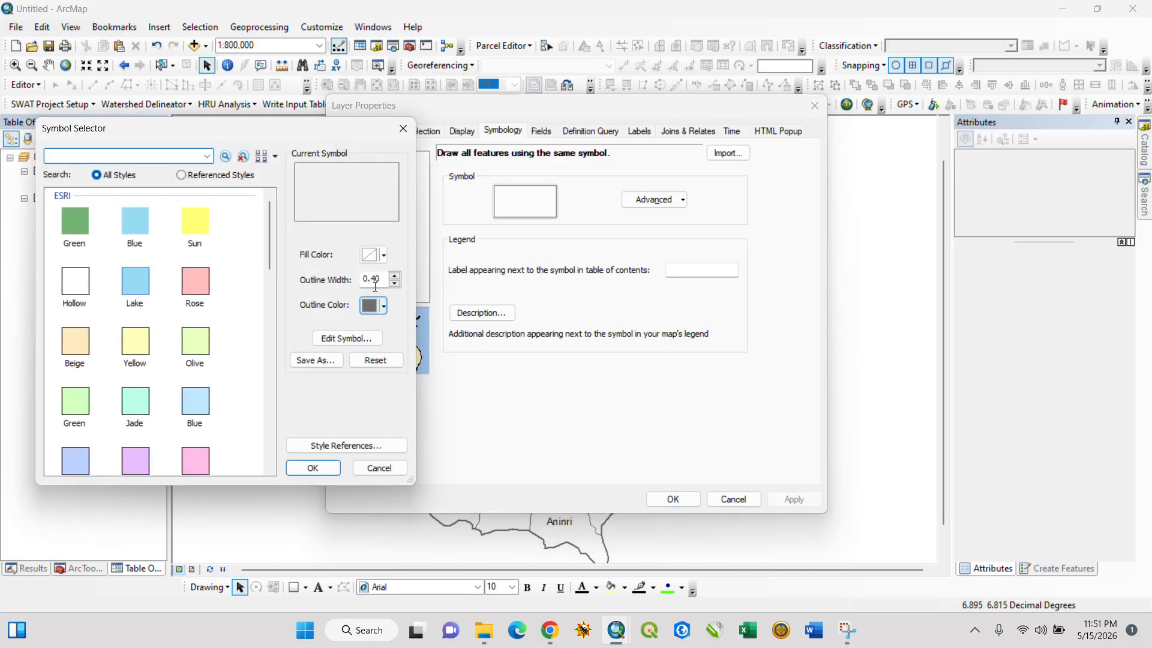
{"action": "left_click", "coordinate": [374, 251]}
{"action": "left_click", "coordinate": [395, 292]}
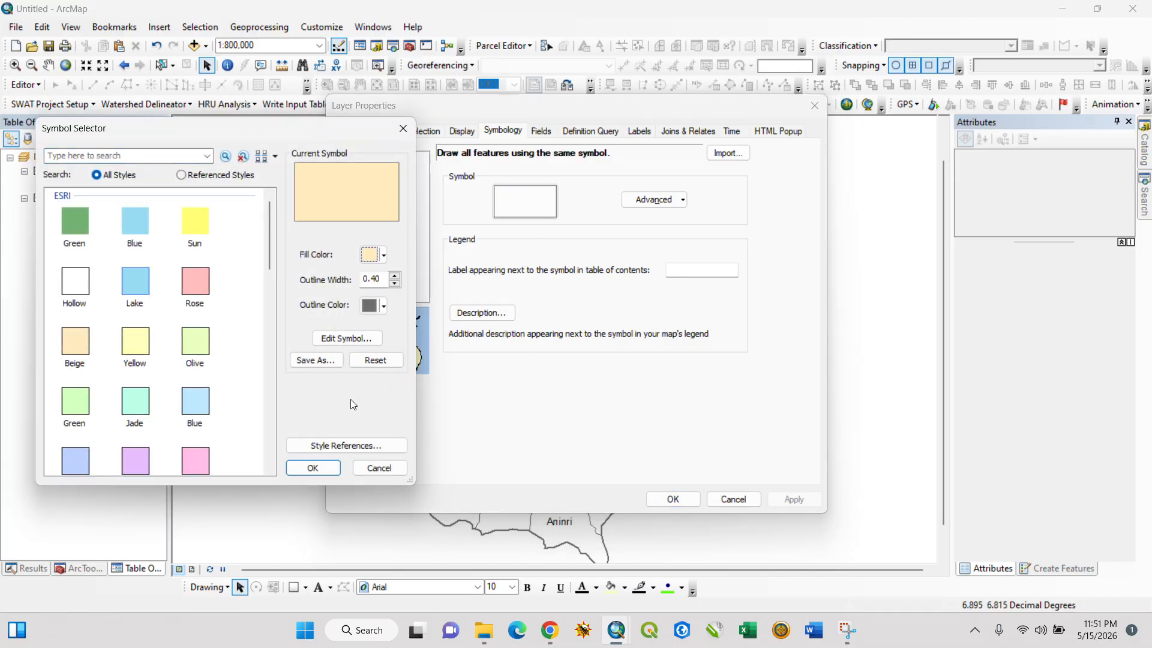
{"action": "left_click", "coordinate": [311, 469]}
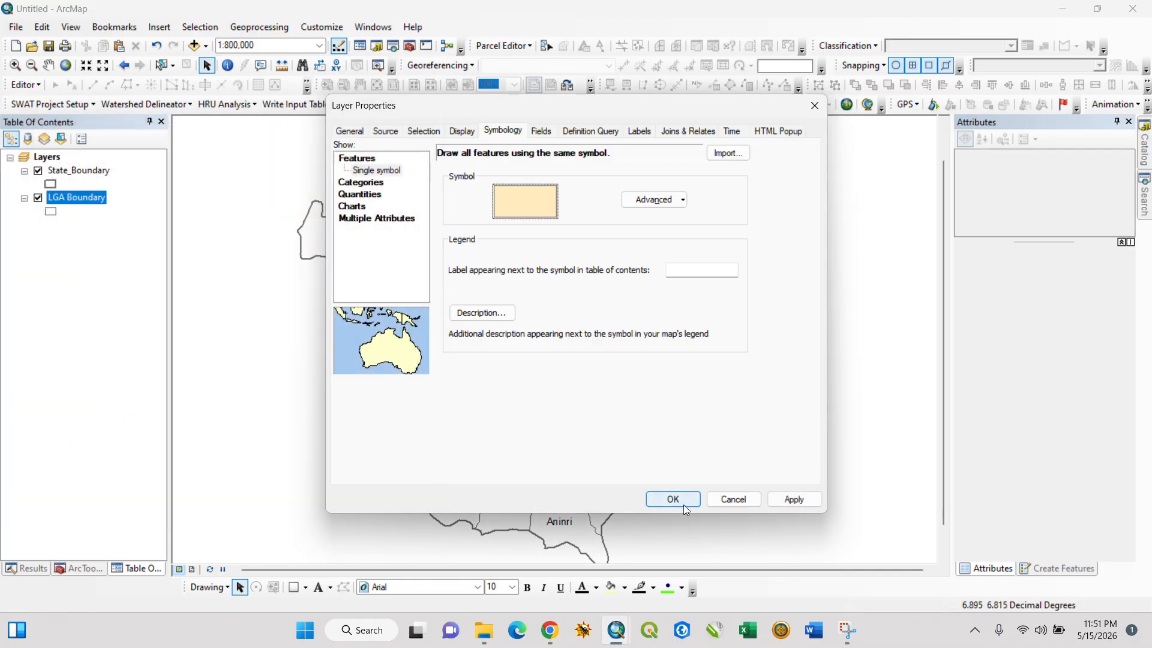
{"action": "left_click", "coordinate": [682, 505]}
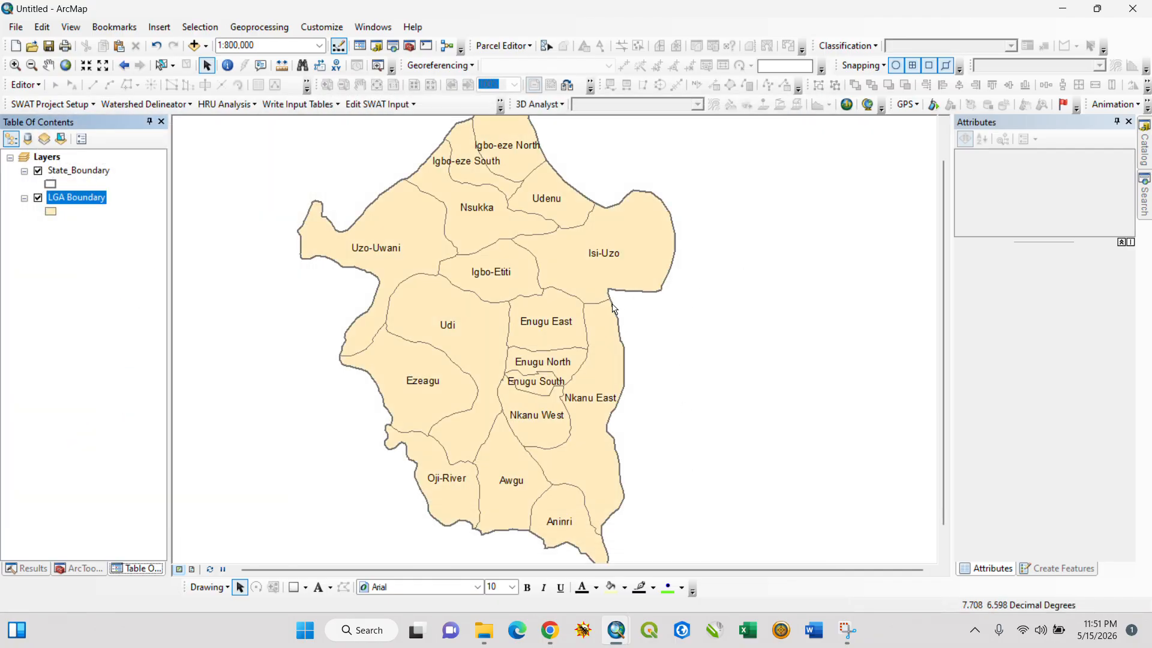
{"action": "left_click_drag", "start_coordinate": [608, 311], "coordinate": [605, 360]}
{"action": "left_click_drag", "start_coordinate": [569, 400], "coordinate": [583, 270]}
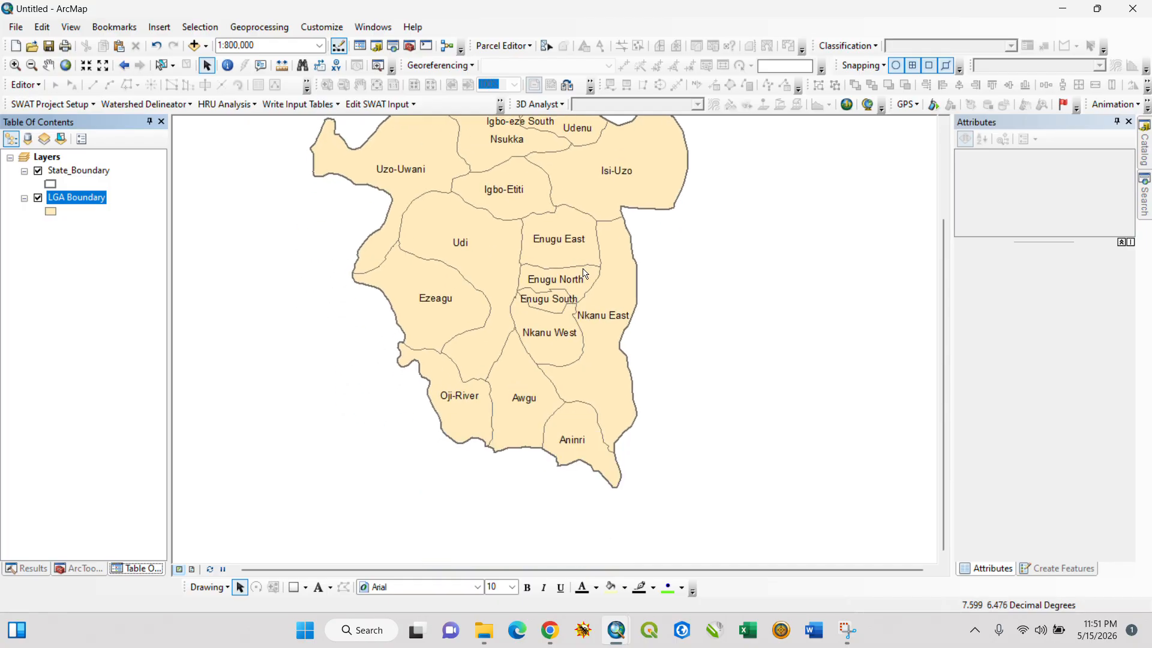